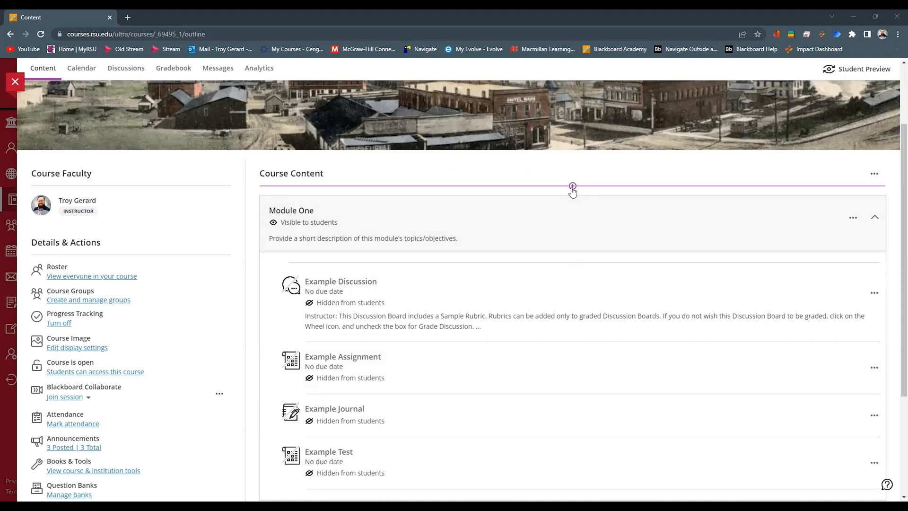
Review the item types that can be created in the course content, and view the course's list of discussions
click(572, 187)
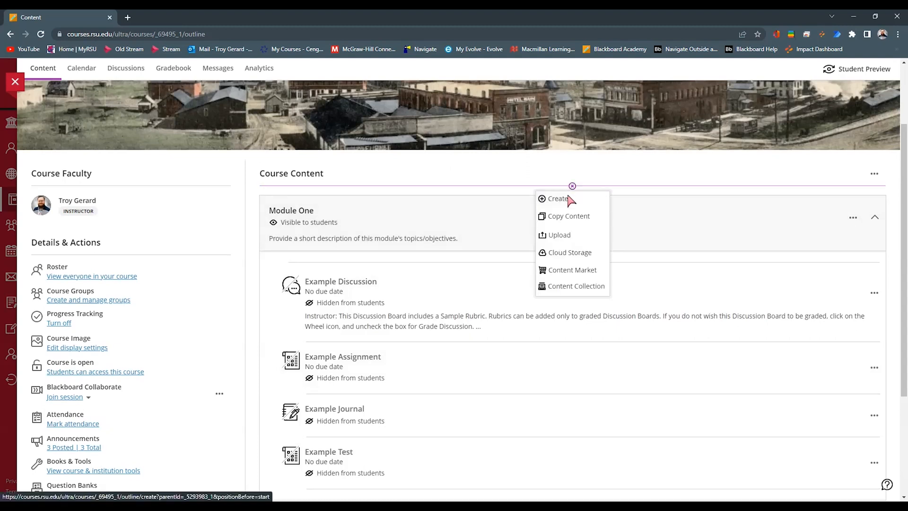
click(566, 200)
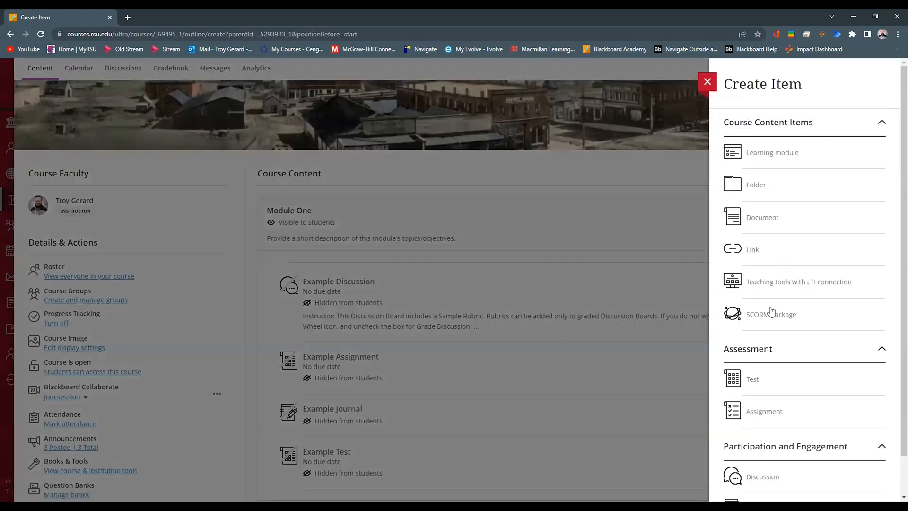
scroll(757, 313, down, 1)
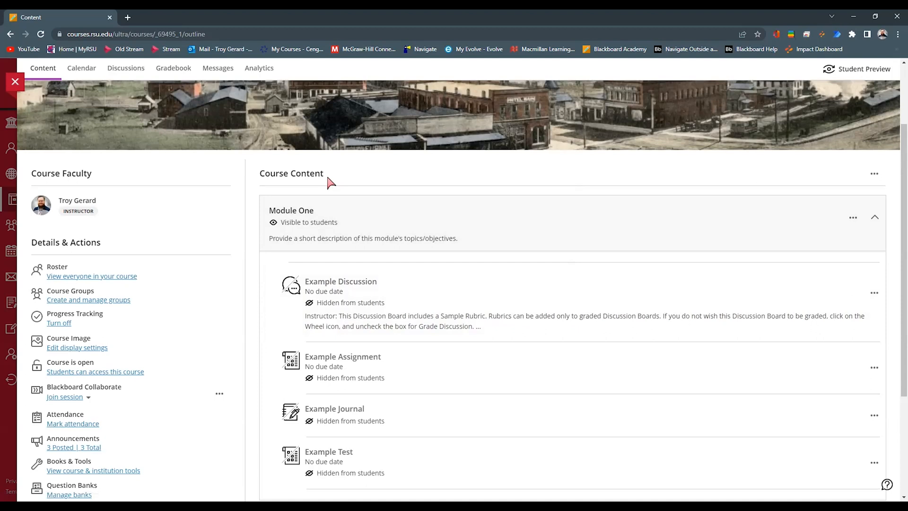
click(126, 69)
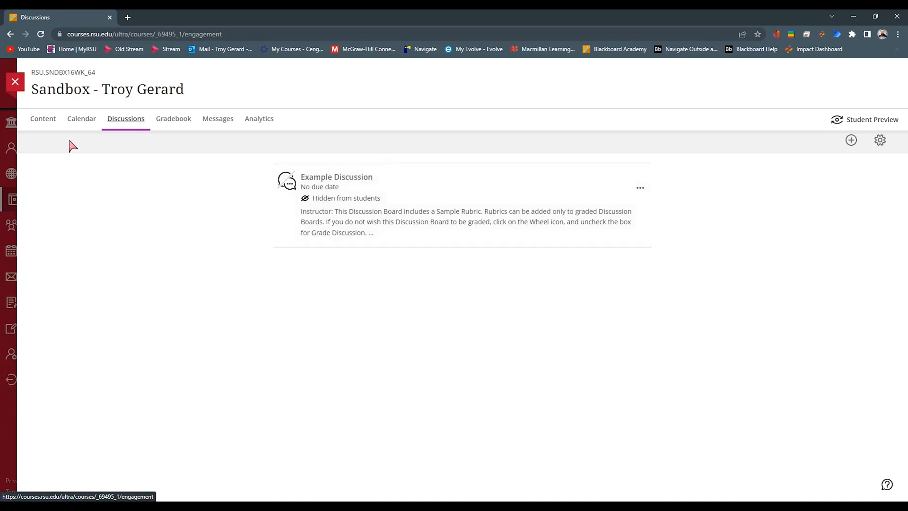
Open Example Discussion from Module One in the course content and read through its discussion topic
click(43, 119)
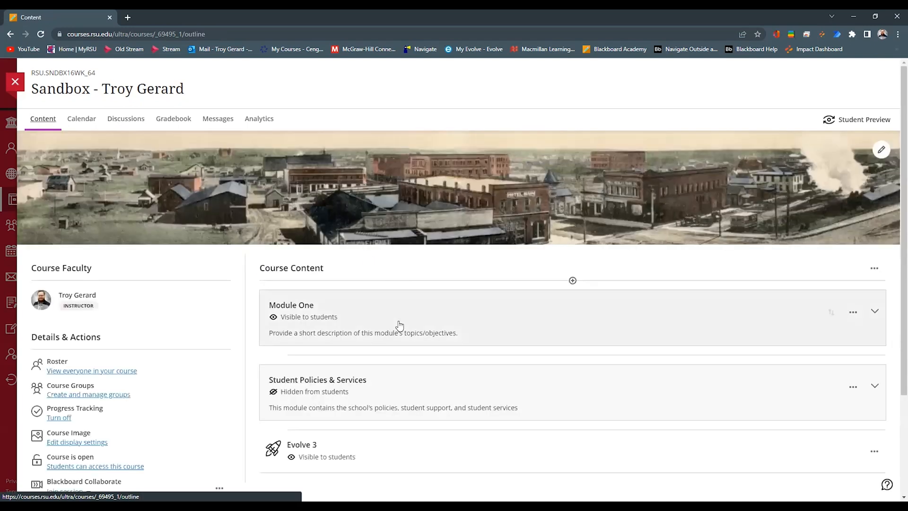
click(336, 303)
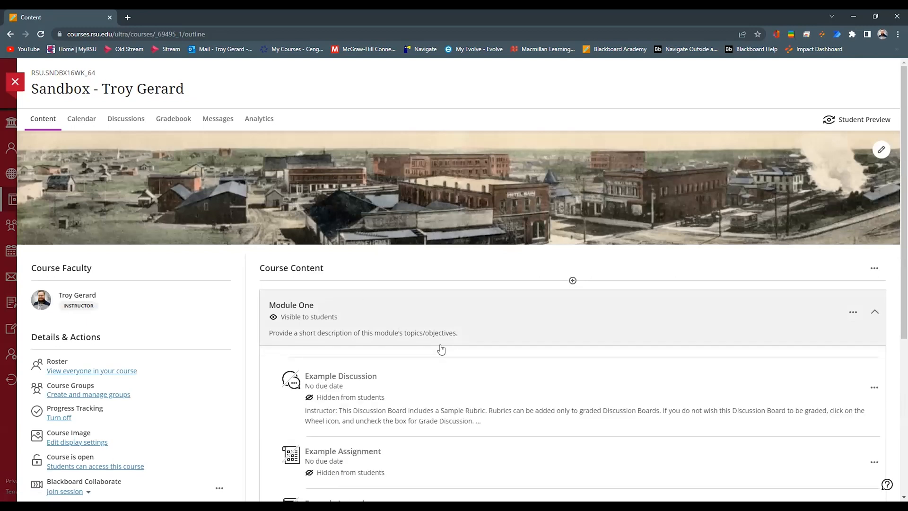
click(405, 383)
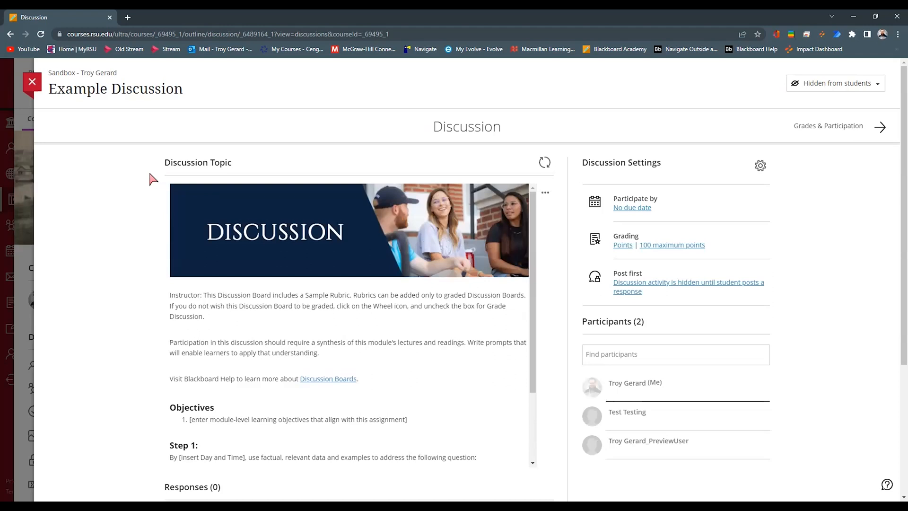
scroll(153, 178, down, 2)
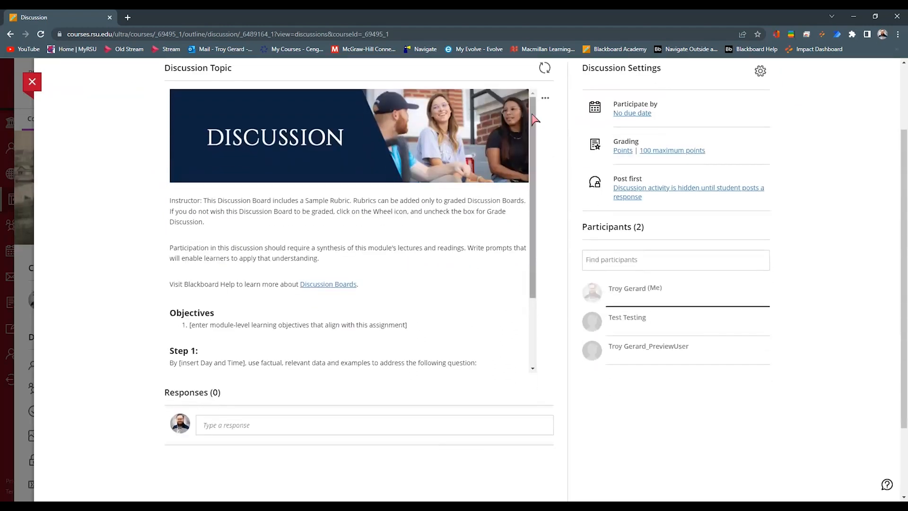
mouse_move(534, 119)
mouse_down()
mouse_move(534, 199)
mouse_move(536, 107)
mouse_up()
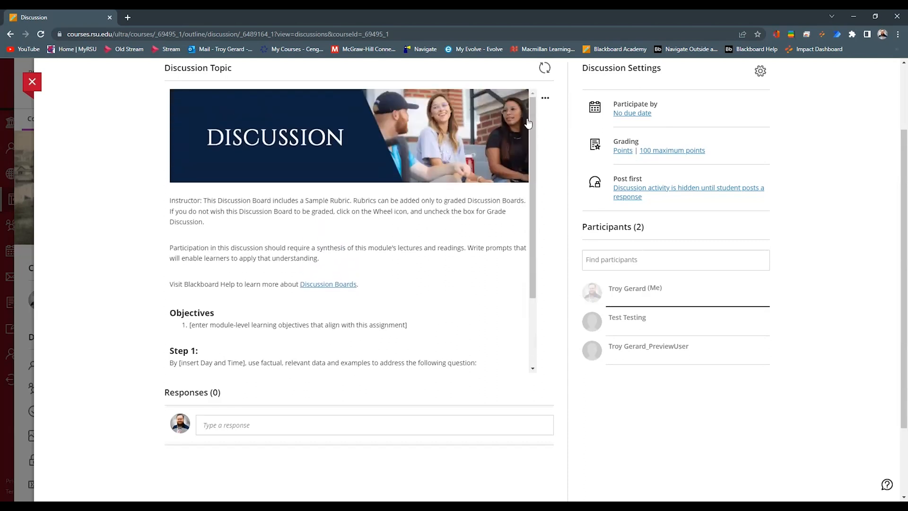
scroll(386, 294, up, 1)
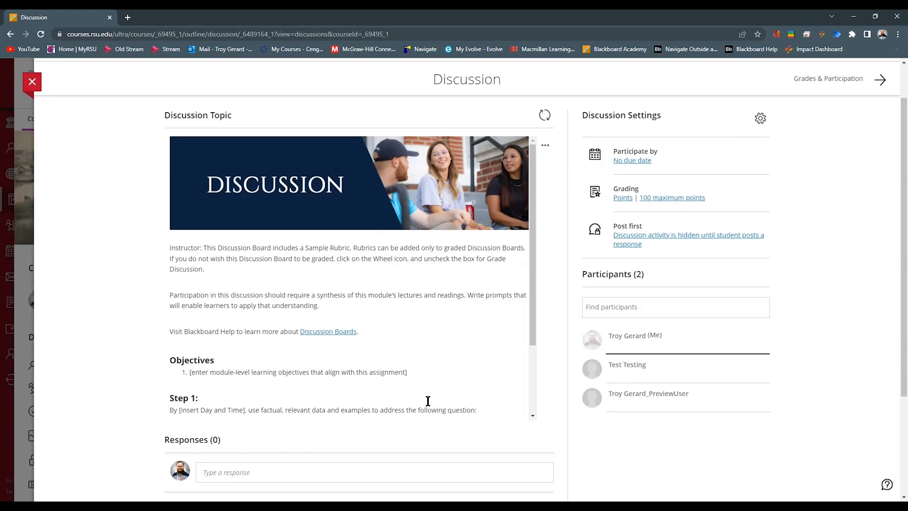
scroll(329, 406, down, 2)
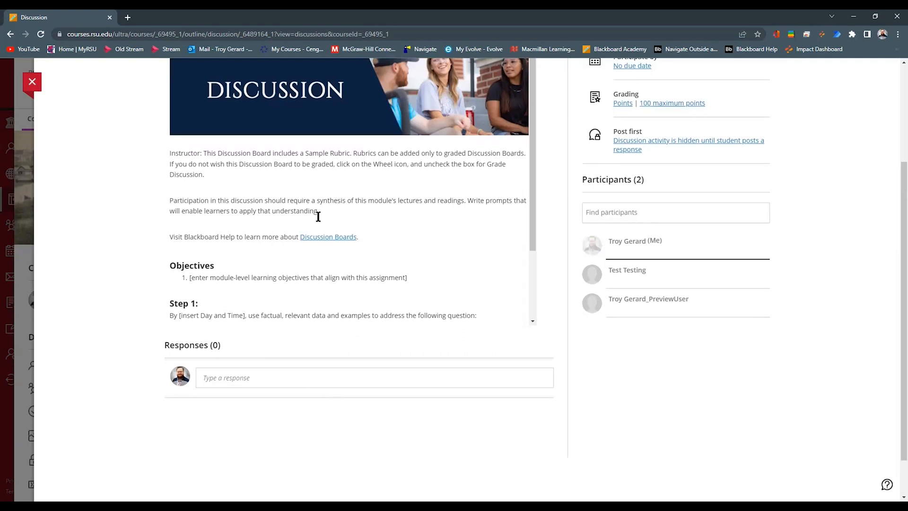
Examine the insertable content types and file attachment option for a discussion response, and leave without posting or attaching anything
click(281, 382)
scroll(241, 407, down, 2)
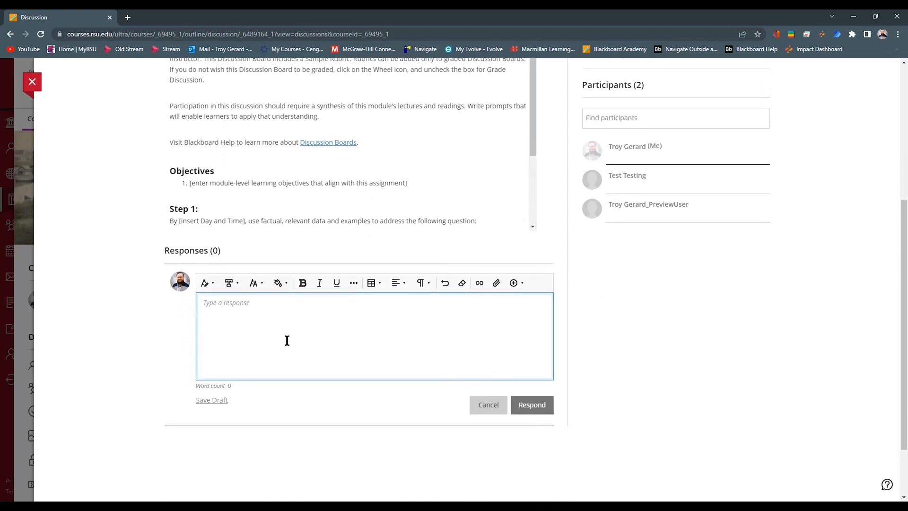
click(520, 286)
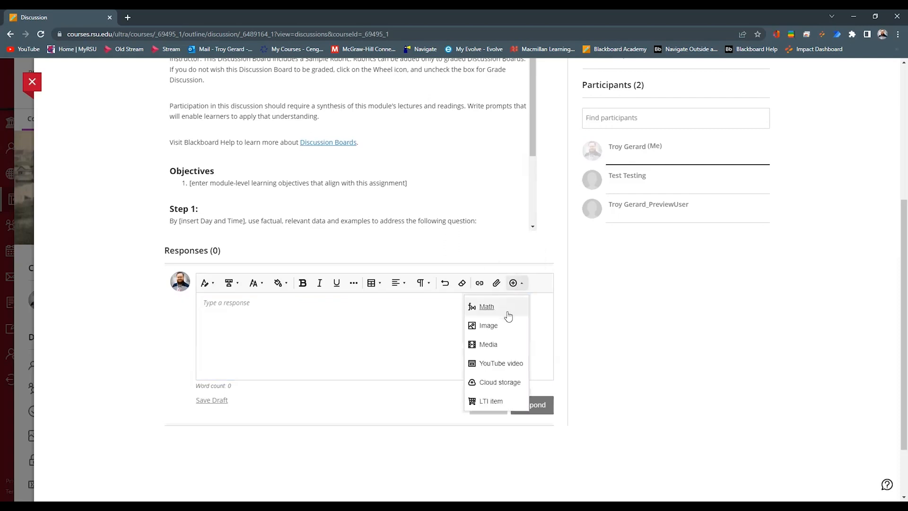
click(497, 284)
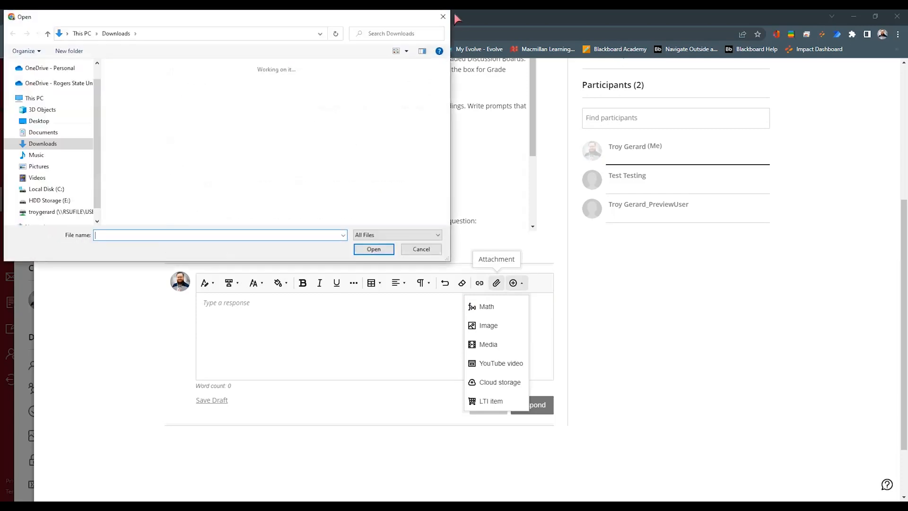
click(443, 18)
click(572, 345)
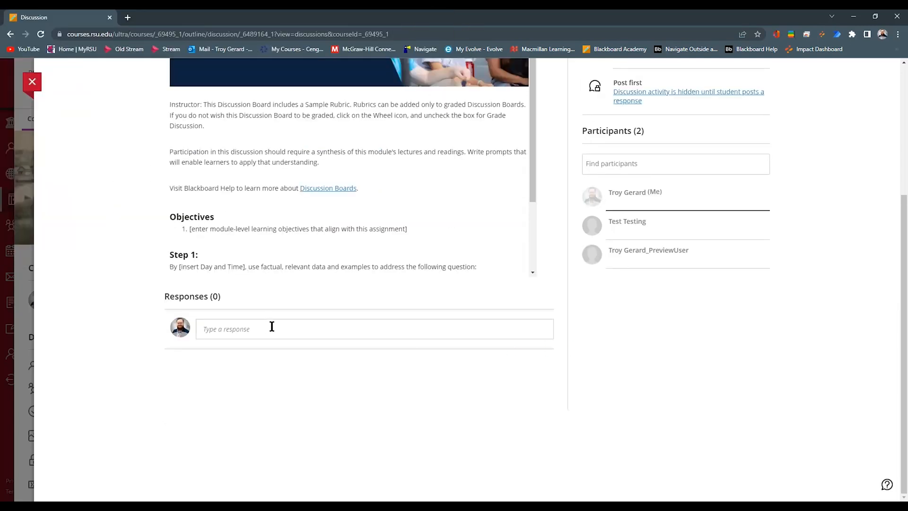
Review the discussion settings of Example Discussion and close them without saving
scroll(272, 326, up, 4)
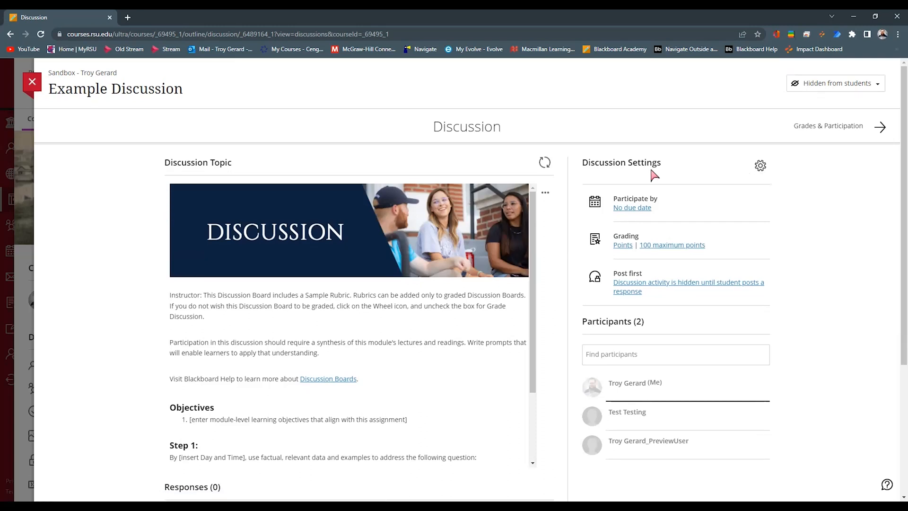
click(761, 170)
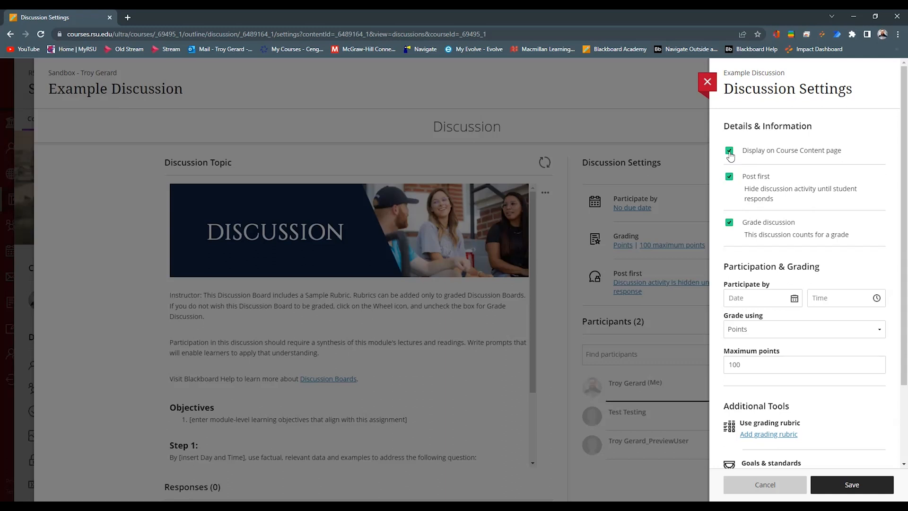
click(707, 82)
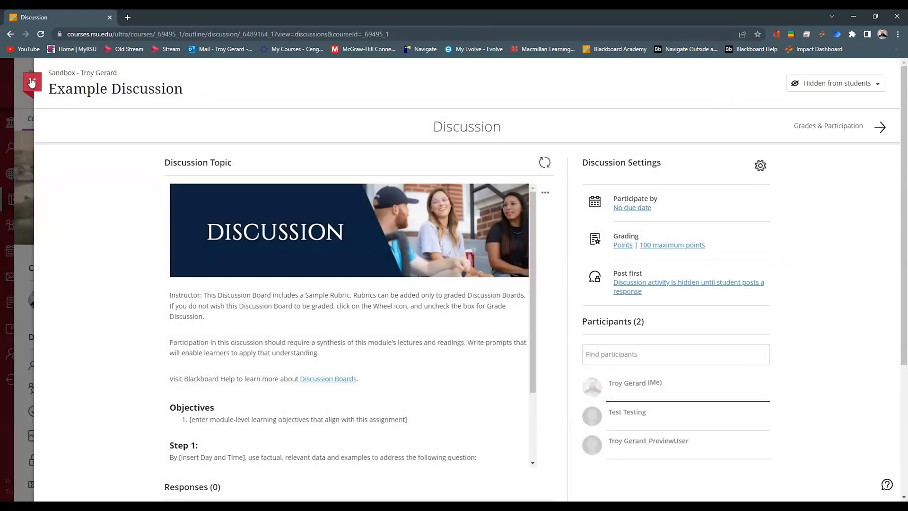
Return to the course and open the settings of Example Discussion from the course's discussion list
click(30, 82)
scroll(367, 267, down, 1)
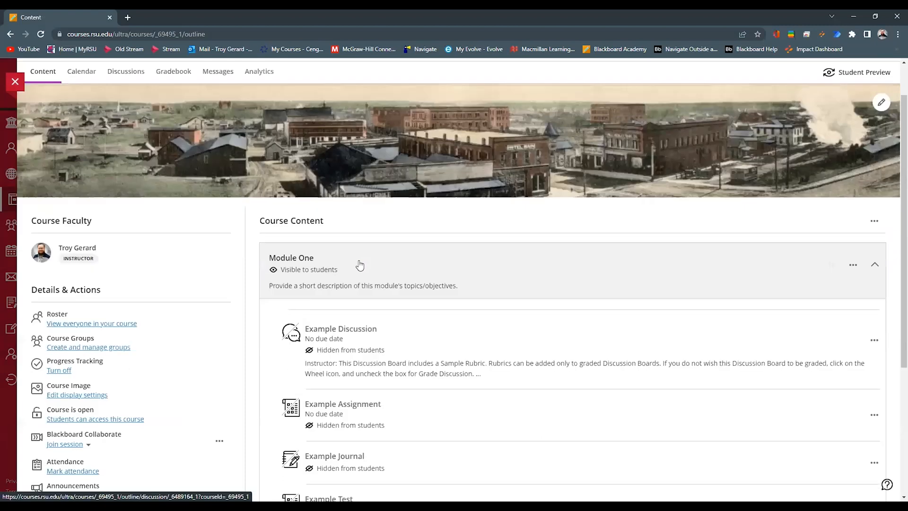
scroll(463, 241, down, 2)
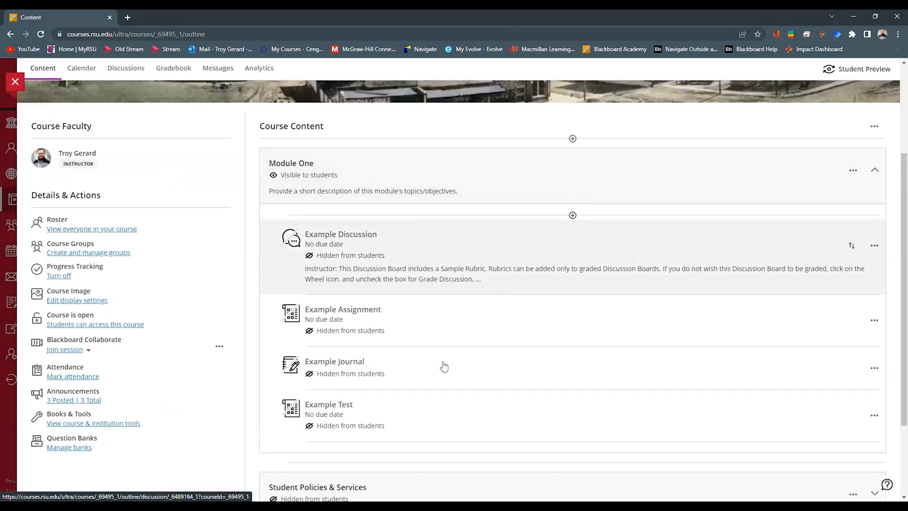
scroll(462, 381, up, 3)
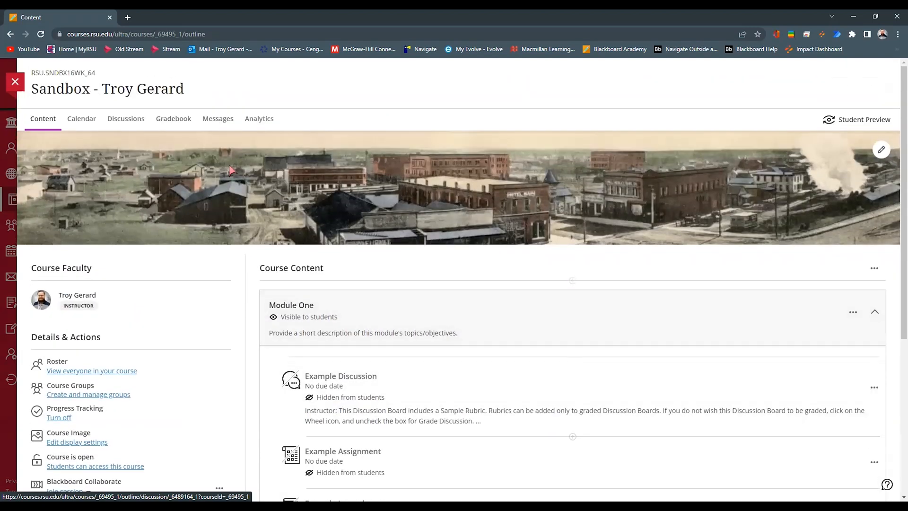
click(134, 122)
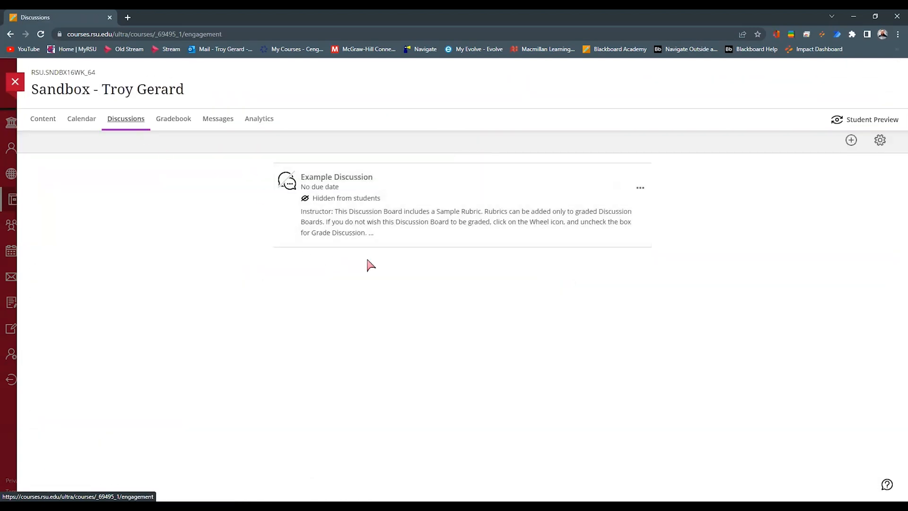
click(356, 179)
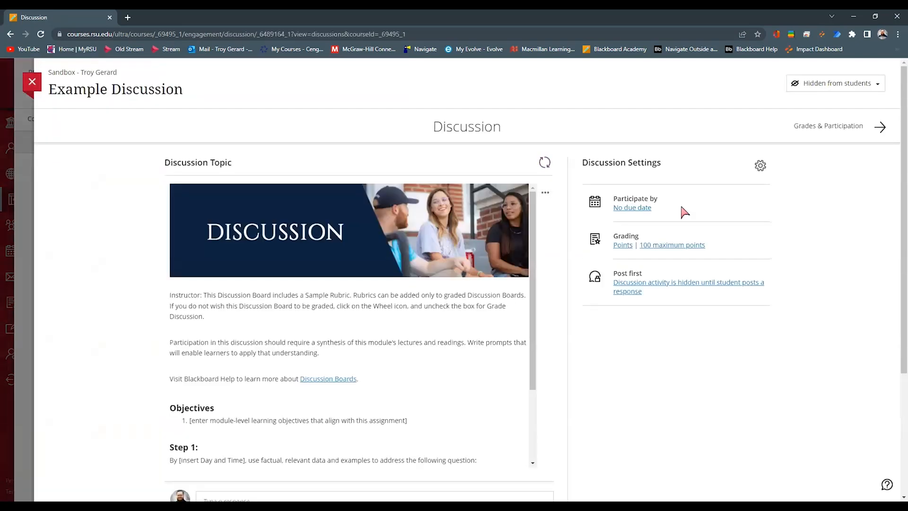
click(760, 166)
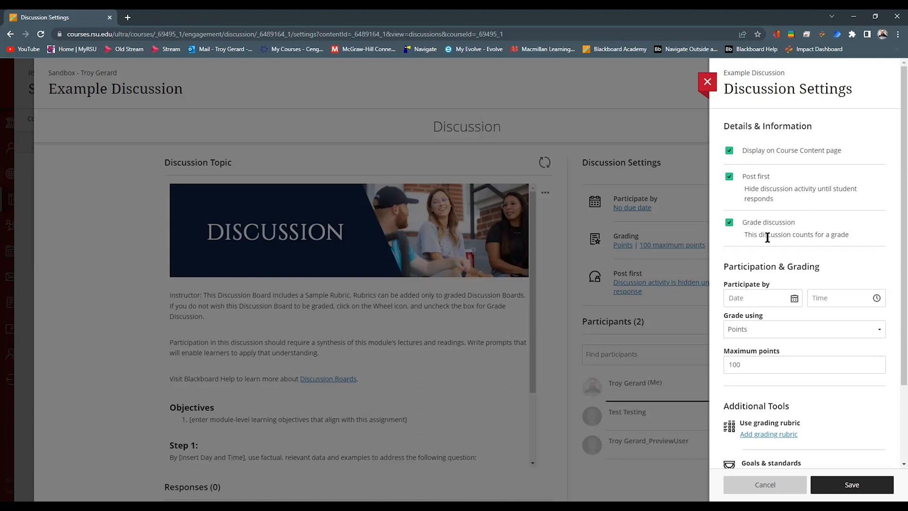
Turn off Grade discussion for Example Discussion and turn it back on
scroll(804, 228, down, 1)
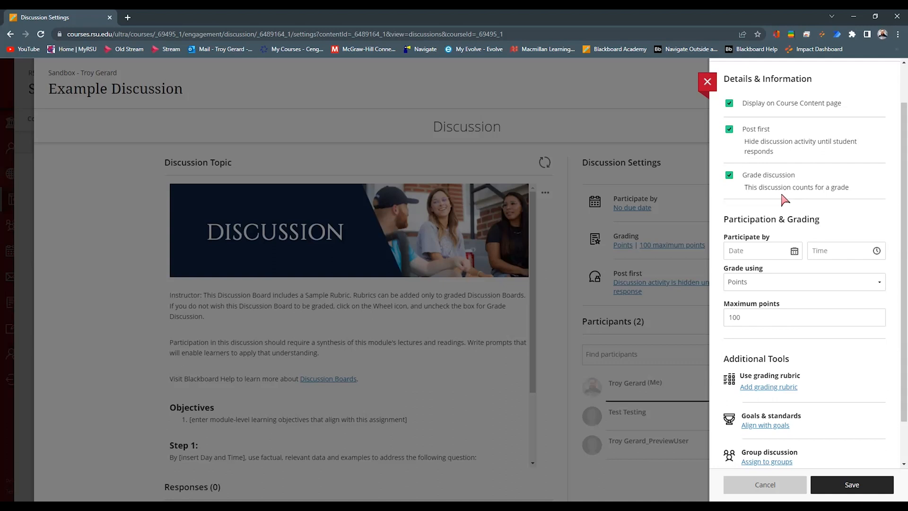
click(730, 176)
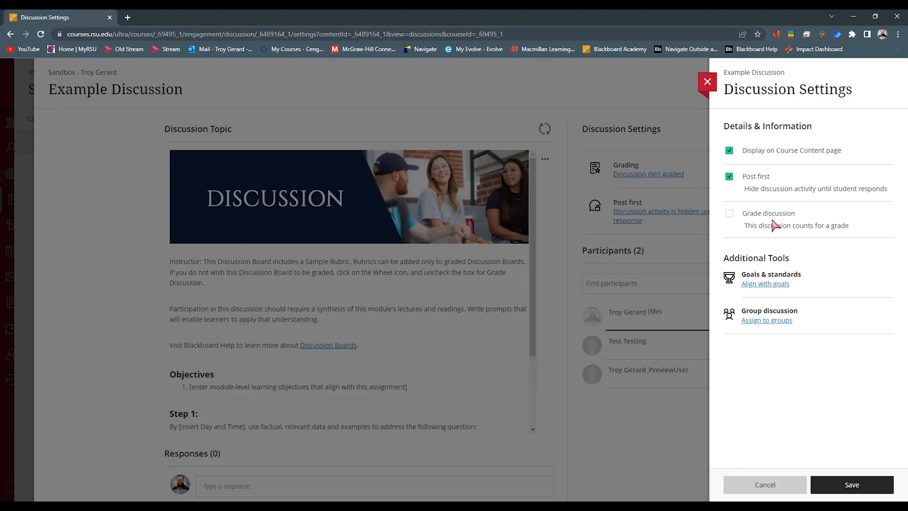
click(730, 215)
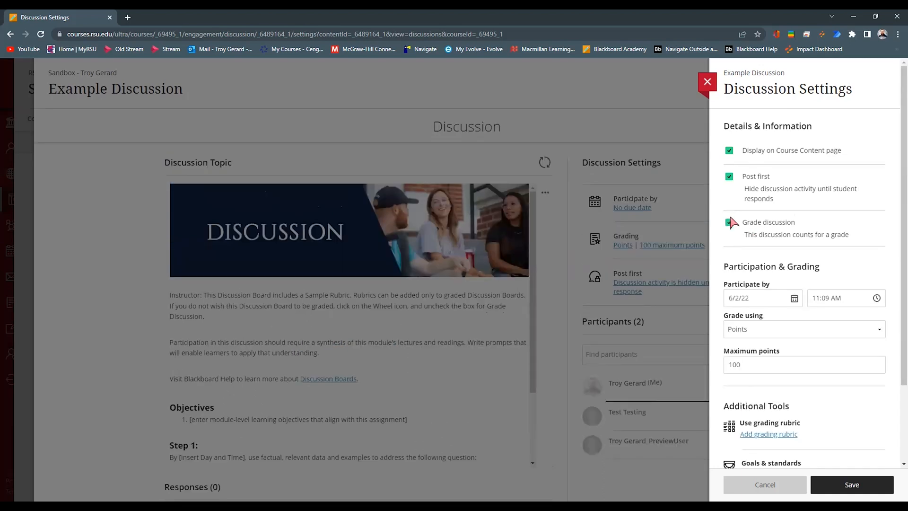
View the available Grade using options for the discussion, leaving the choice at Points
scroll(747, 218, down, 2)
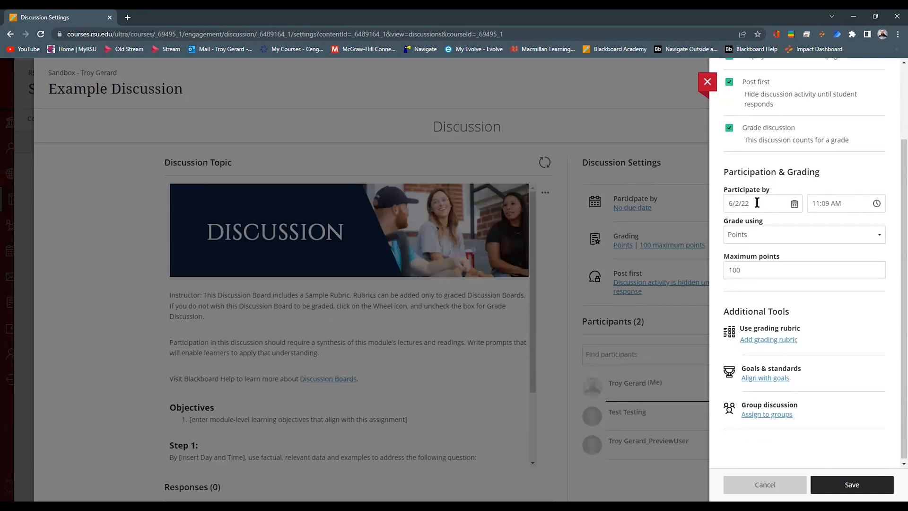
click(763, 235)
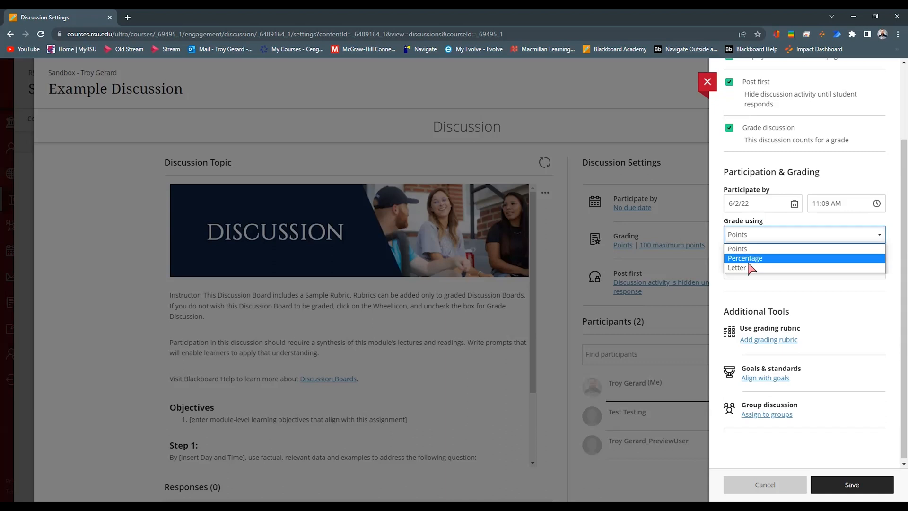
click(751, 289)
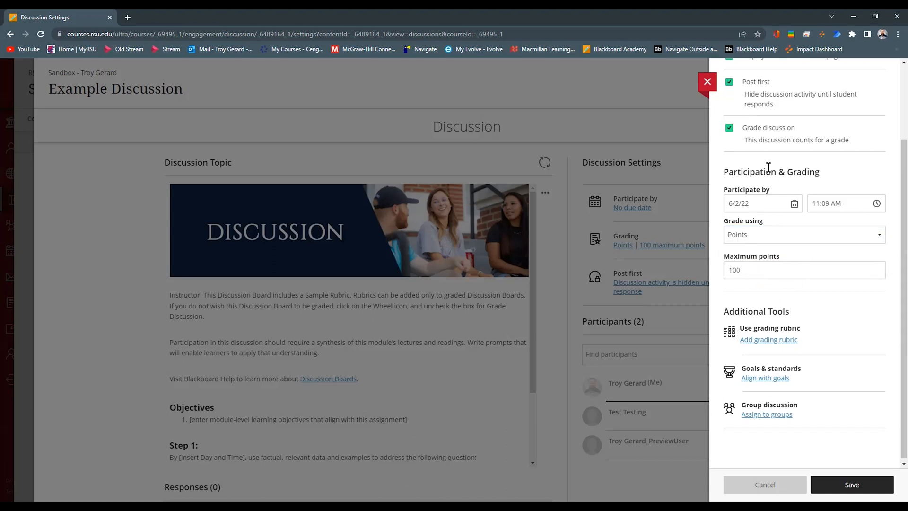
Compare the settings with Grade discussion off and on, and review the grading fields and the rubric, goals and group tools
click(729, 132)
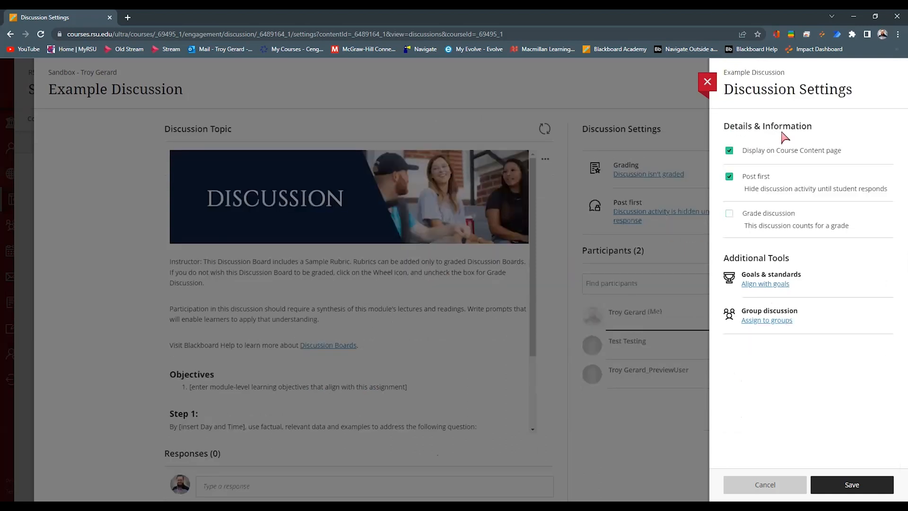
click(729, 214)
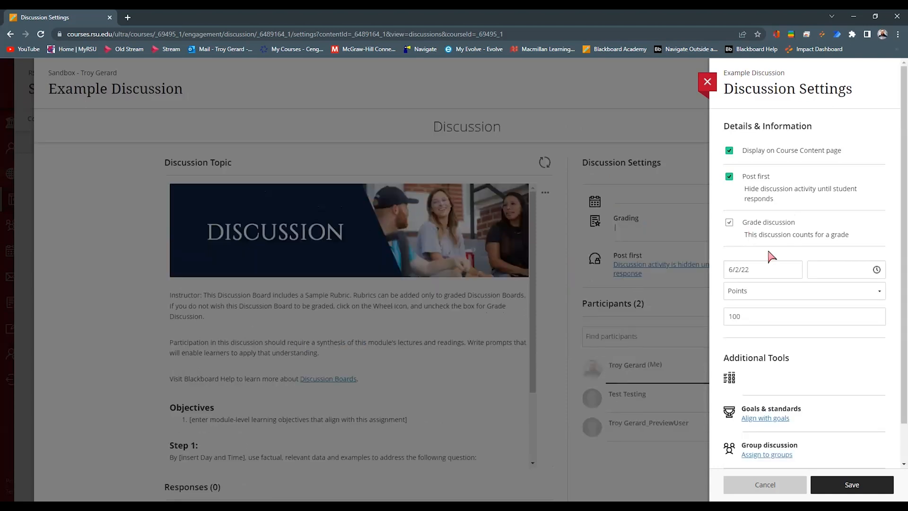
scroll(776, 263, down, 2)
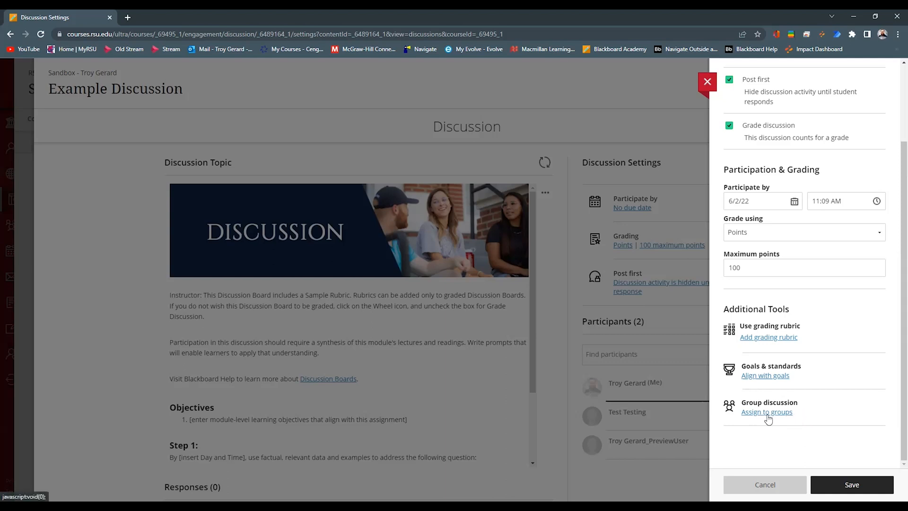
scroll(853, 428, up, 2)
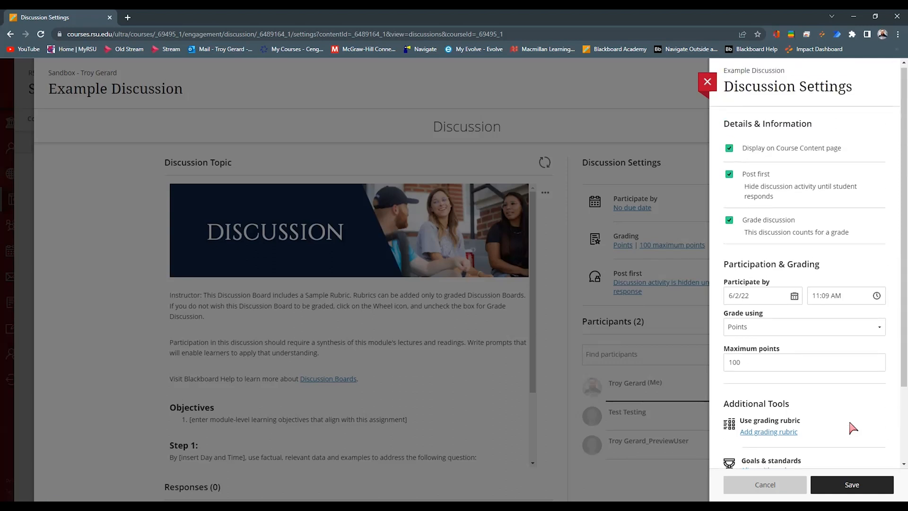
scroll(851, 428, down, 1)
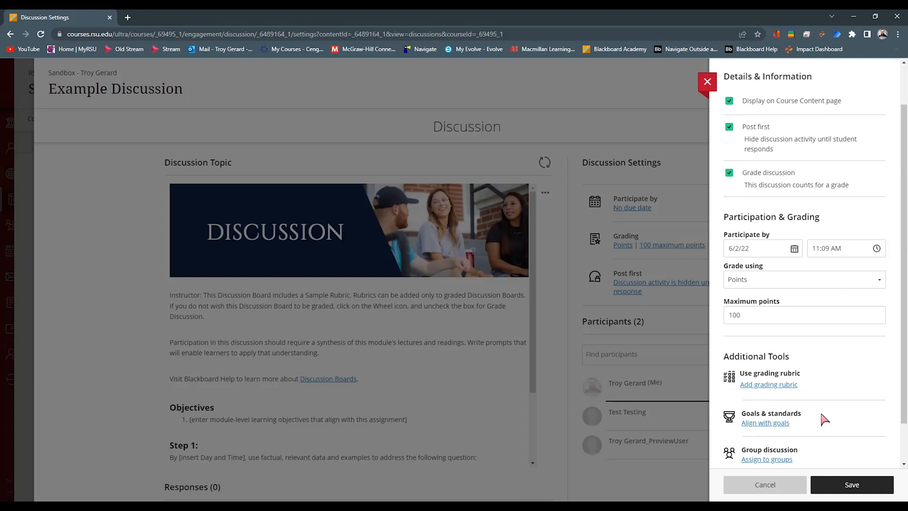
Open Example Journal from Module One in the course content and open its journal prompt for editing
scroll(825, 416, up, 1)
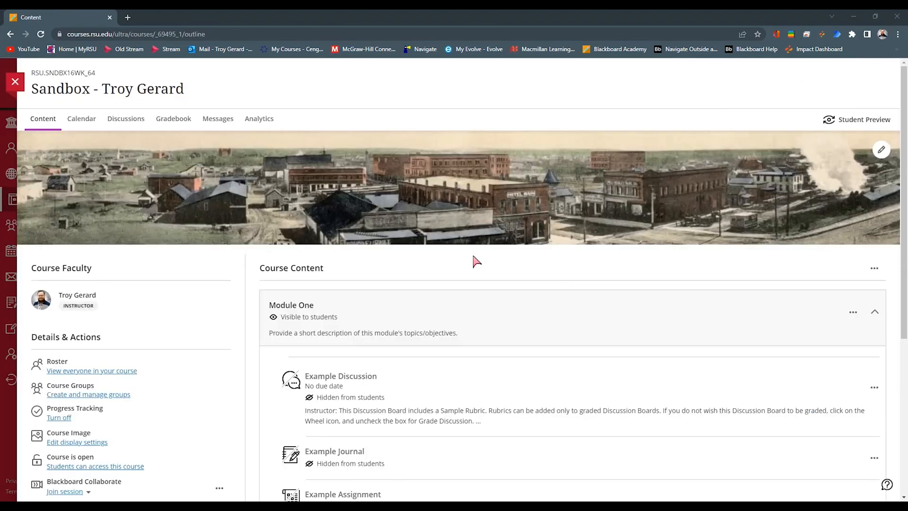
scroll(462, 277, down, 2)
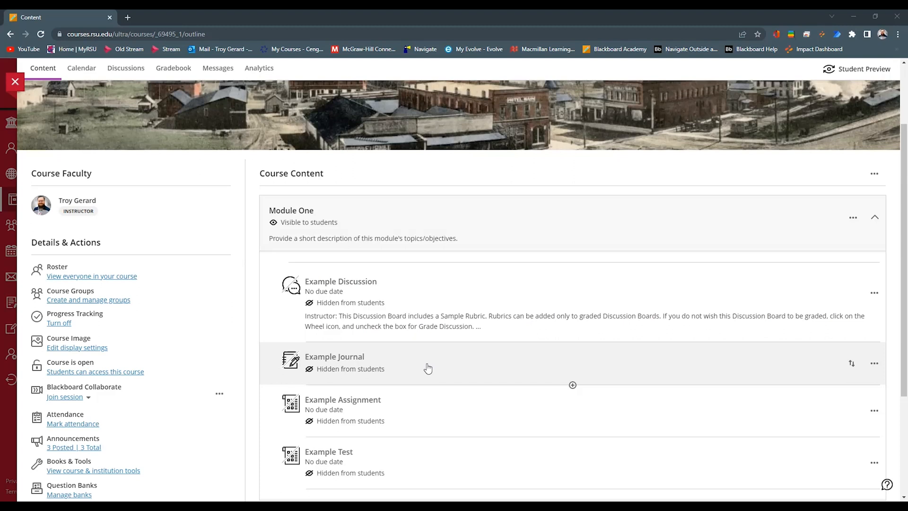
click(428, 369)
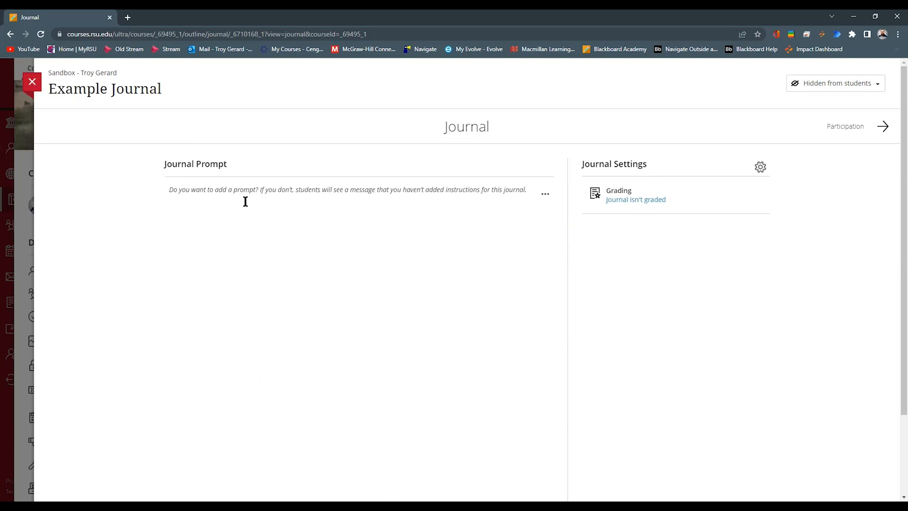
click(545, 196)
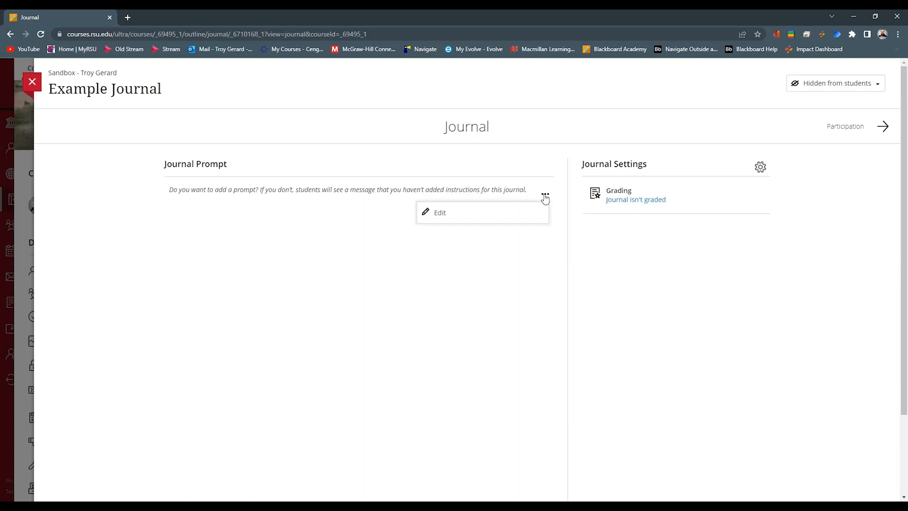
click(438, 211)
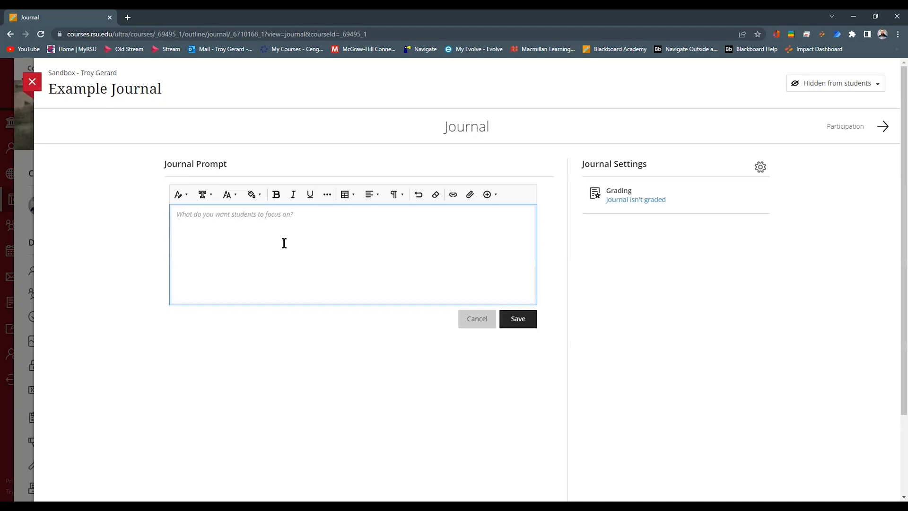
mouse_move(171, 89)
Turn on Grade journal in Example Journal's settings, keep the grading by Points, and save
click(760, 170)
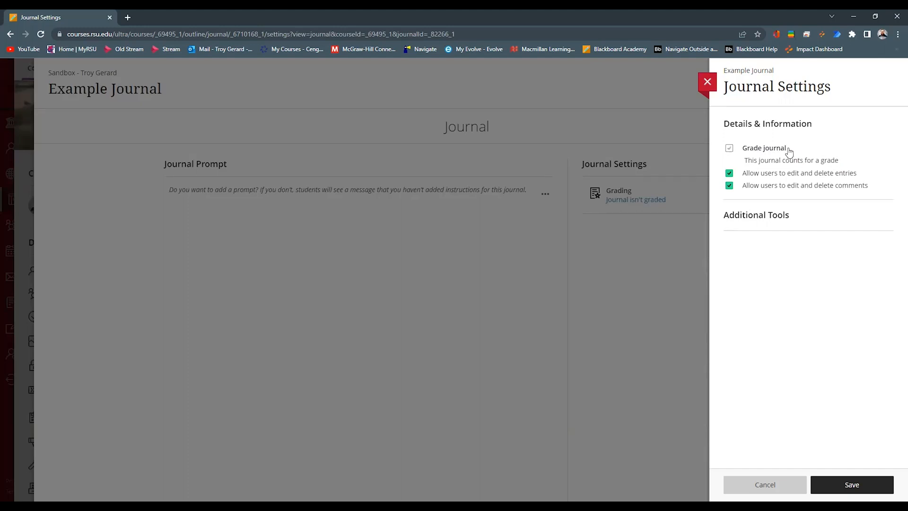
click(730, 149)
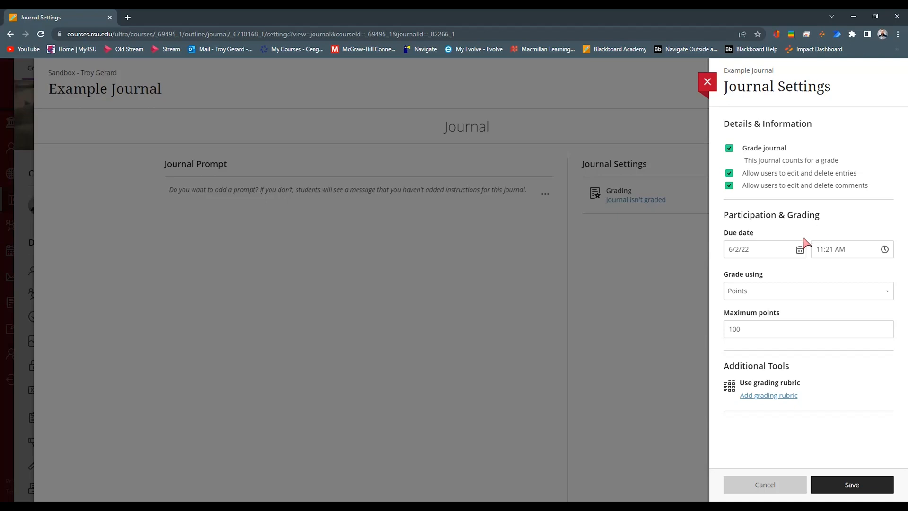
click(777, 294)
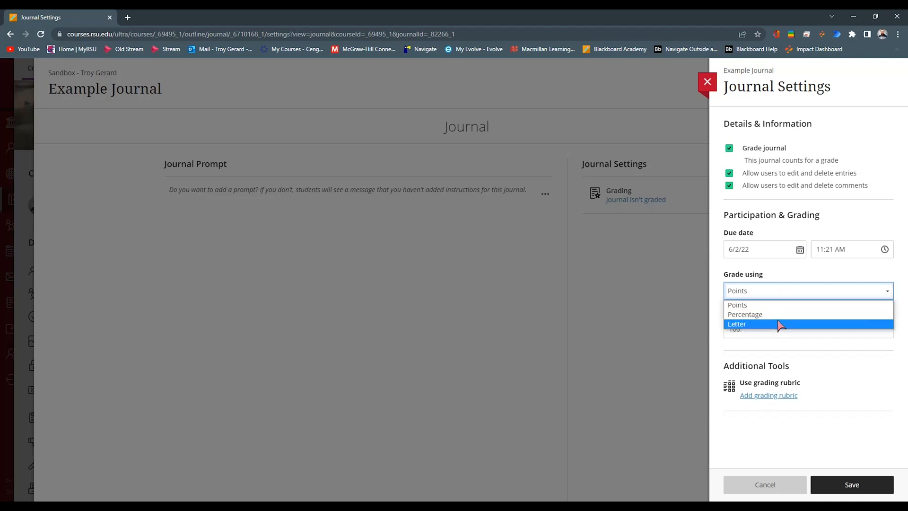
click(781, 350)
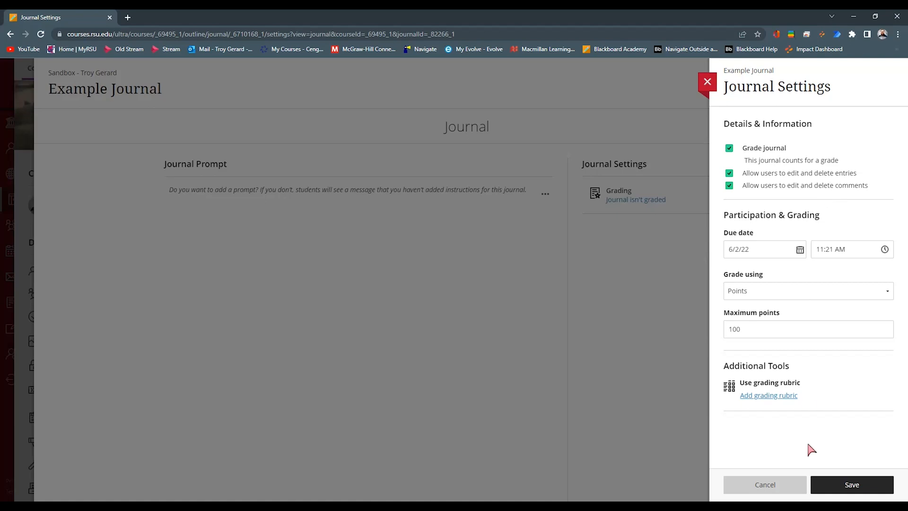
click(812, 479)
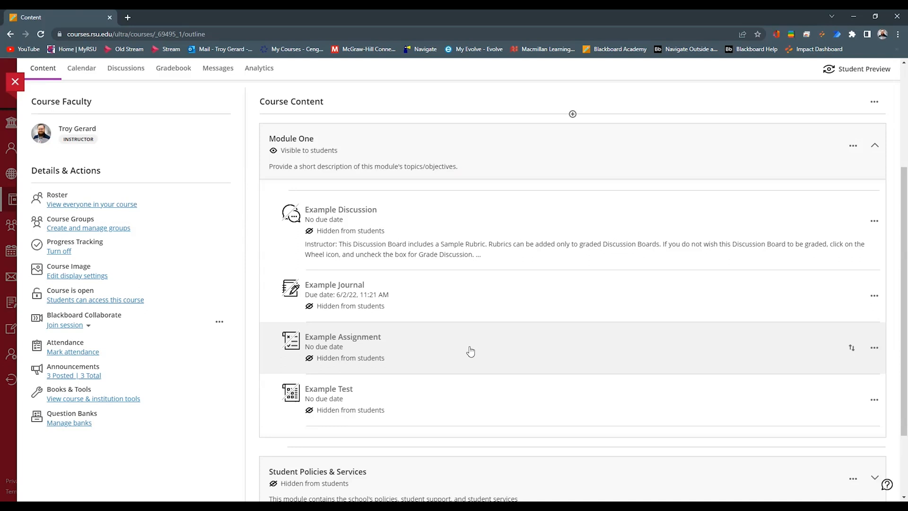
View the item types that can be created between Example Journal and Example Assignment, without creating anything
mouse_move(579, 328)
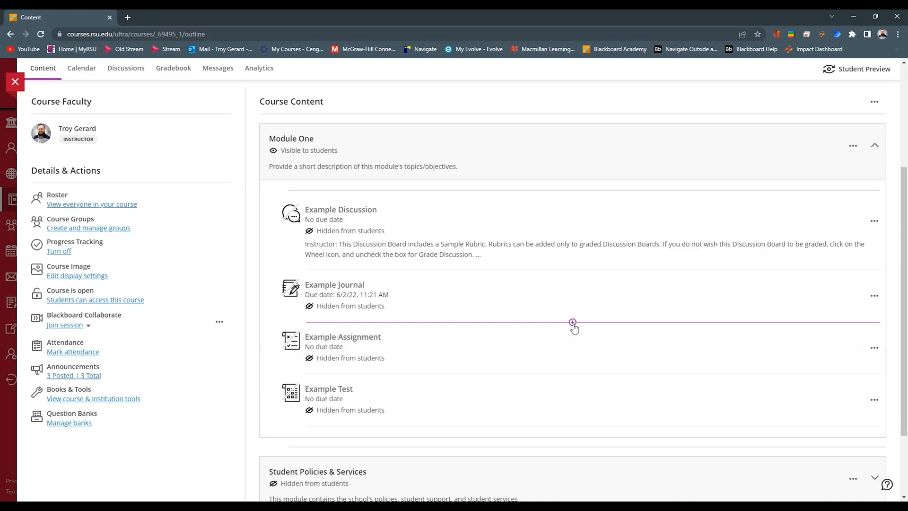
click(573, 322)
click(556, 335)
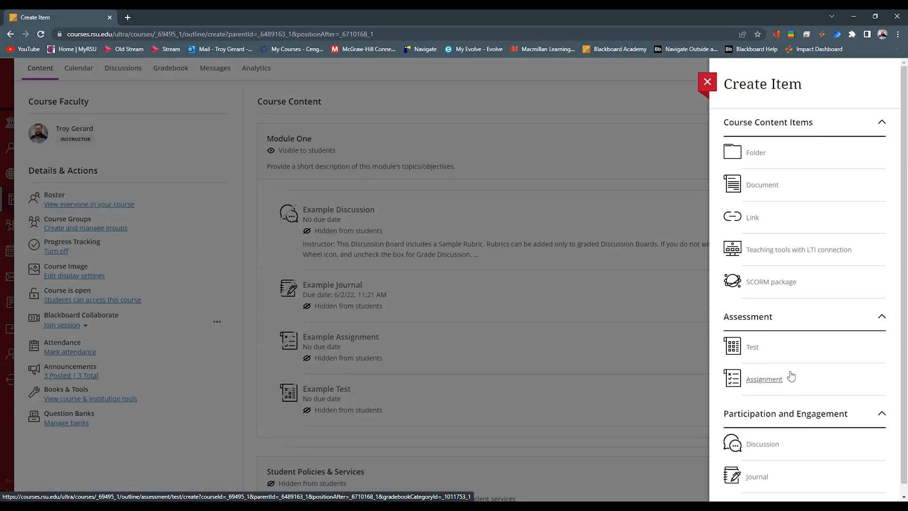
click(434, 345)
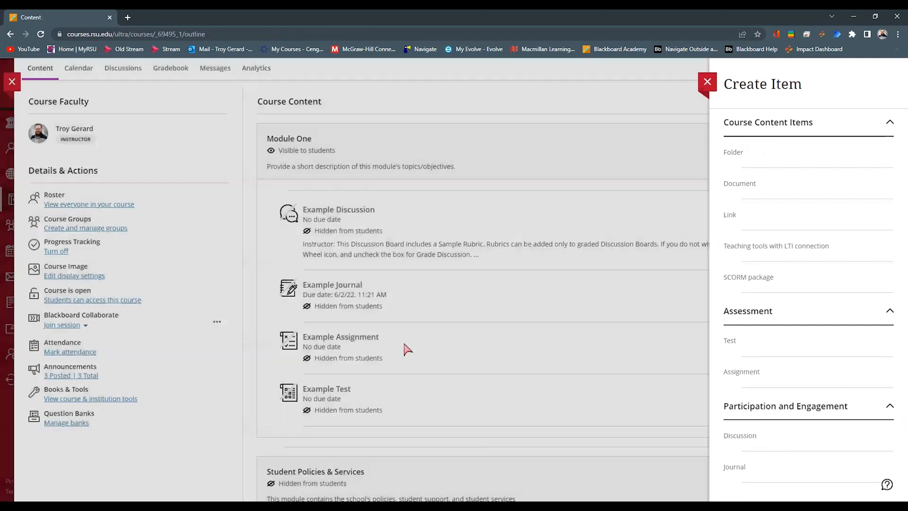
Open Example Assignment, set its grade category to Homework, and save the settings
click(405, 347)
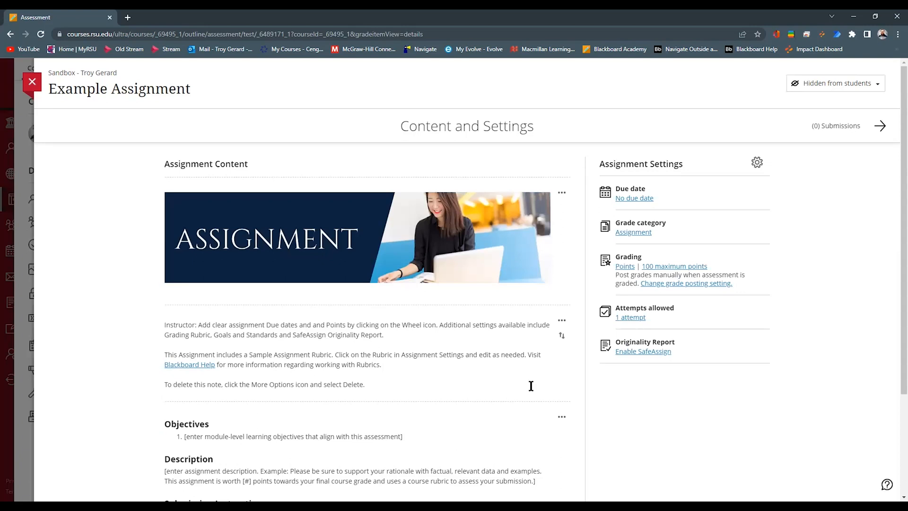
click(757, 163)
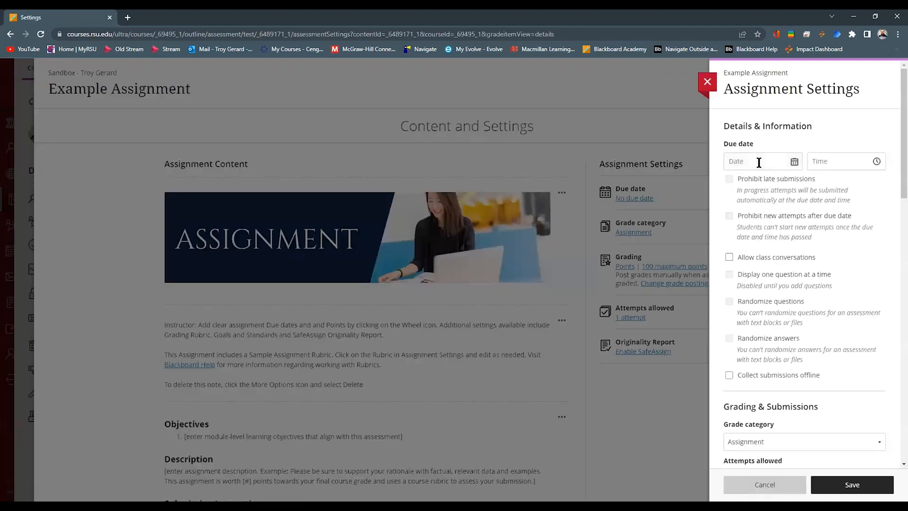
scroll(775, 270, down, 2)
scroll(776, 274, down, 1)
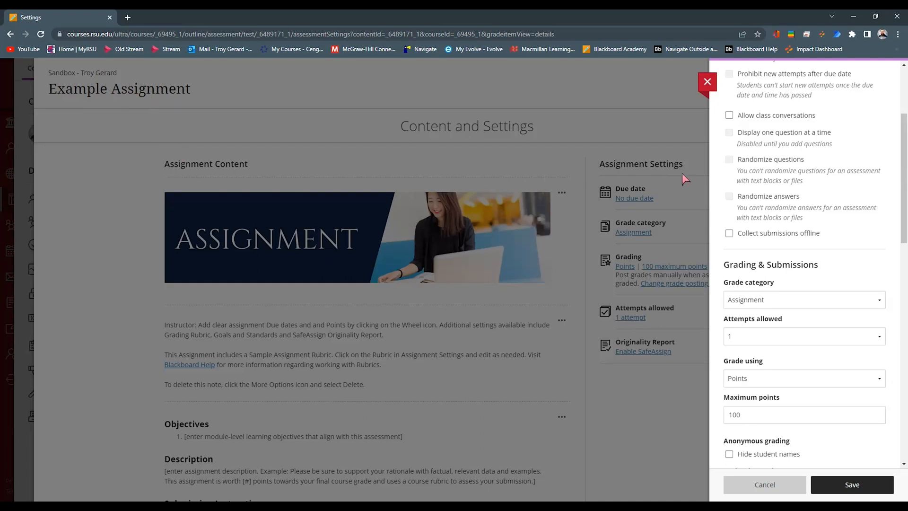
click(767, 304)
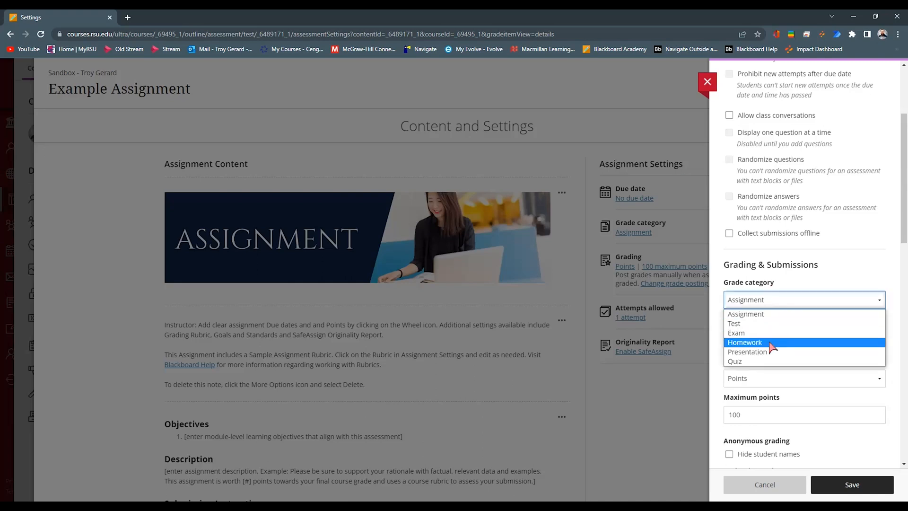
click(772, 348)
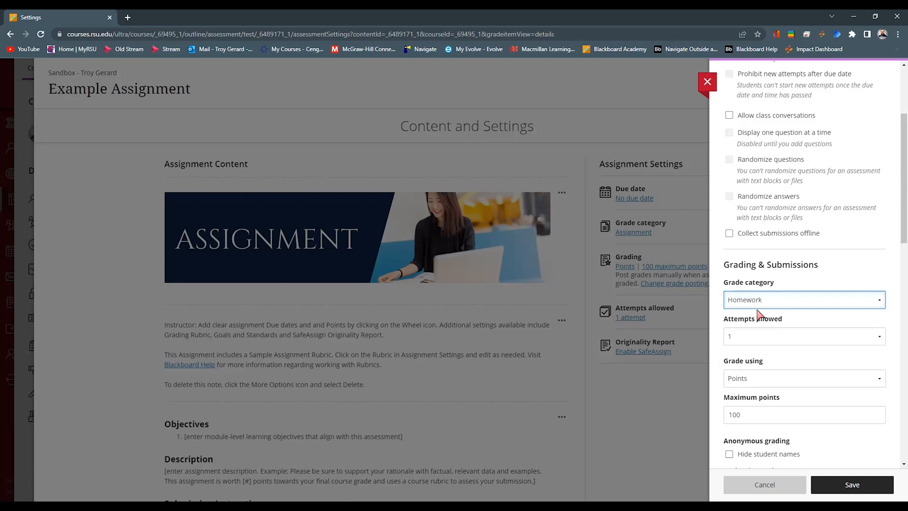
click(843, 486)
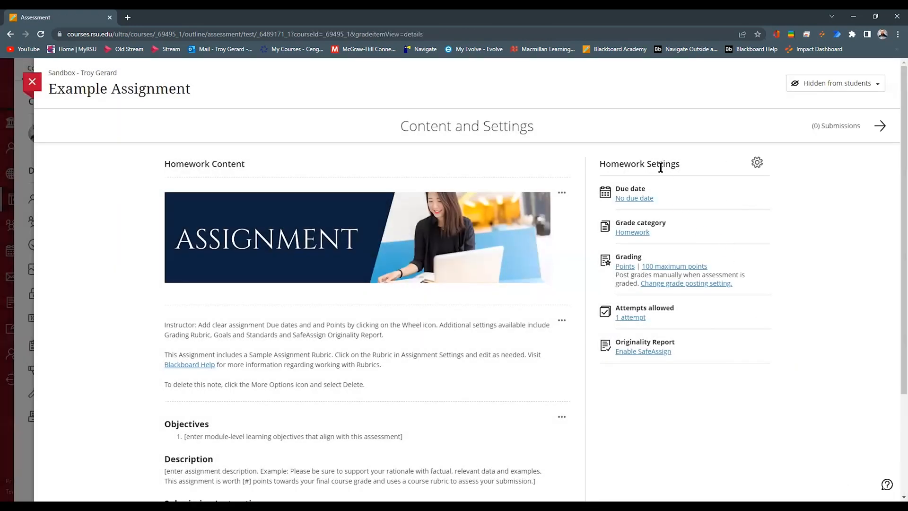
Check the settings and content headings of Example Assignment after the category change, and return to the course content
drag(647, 165, 598, 170)
mouse_move(241, 165)
mouse_down()
mouse_move(165, 169)
mouse_move(134, 150)
mouse_up()
click(133, 149)
click(31, 84)
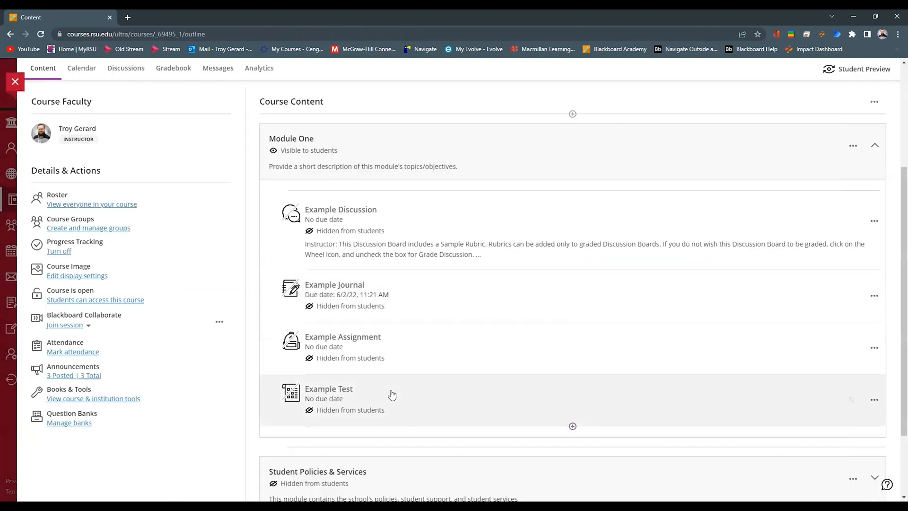
Set Example Test's grade category to Quiz, save the settings, and return to the course content
click(392, 395)
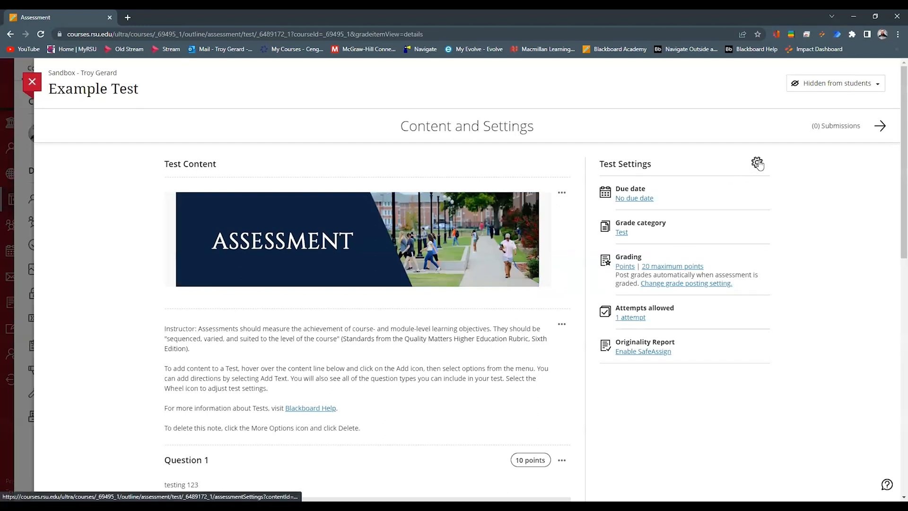
click(757, 164)
scroll(741, 291, down, 4)
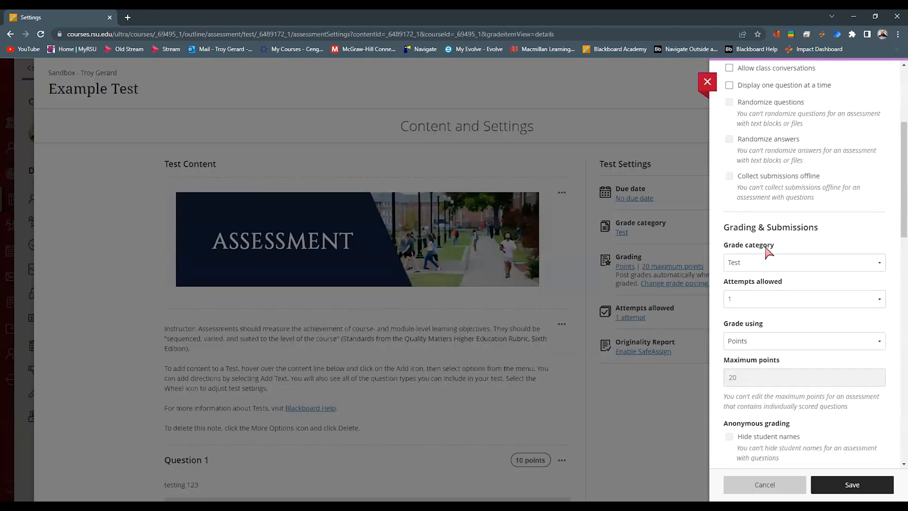
click(747, 267)
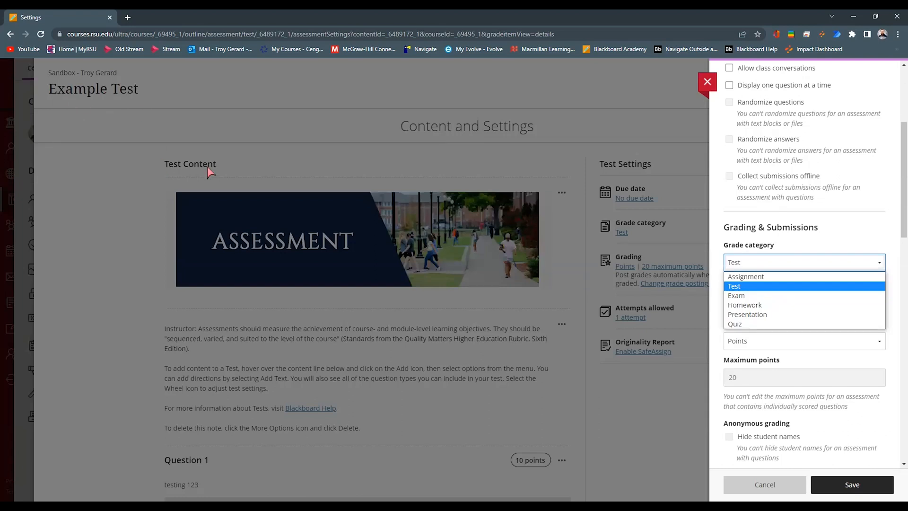
click(752, 324)
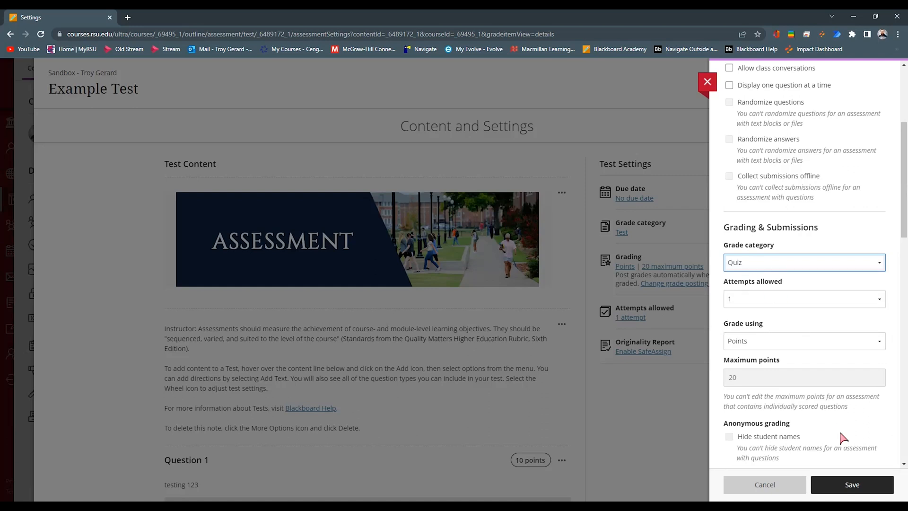
click(853, 485)
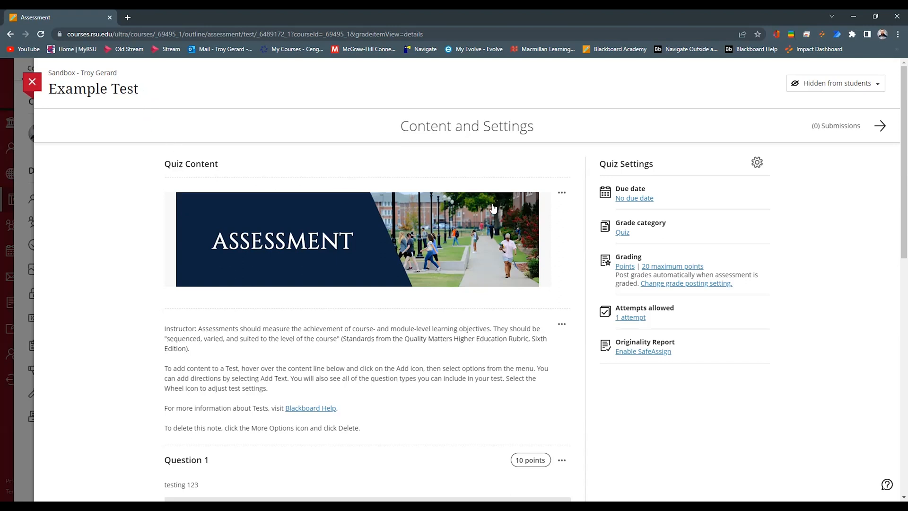
click(38, 86)
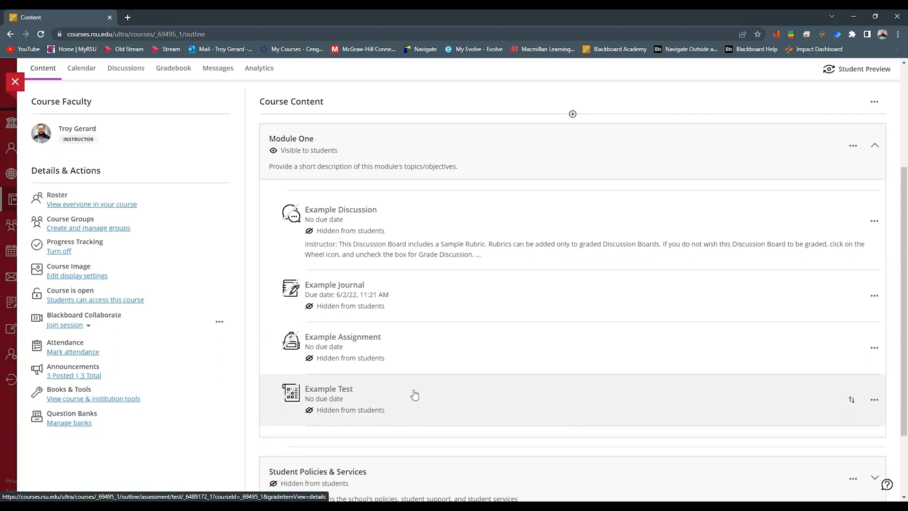
Set Example Assignment's grade category back to Assignment, save the settings, and return to the course content
click(418, 345)
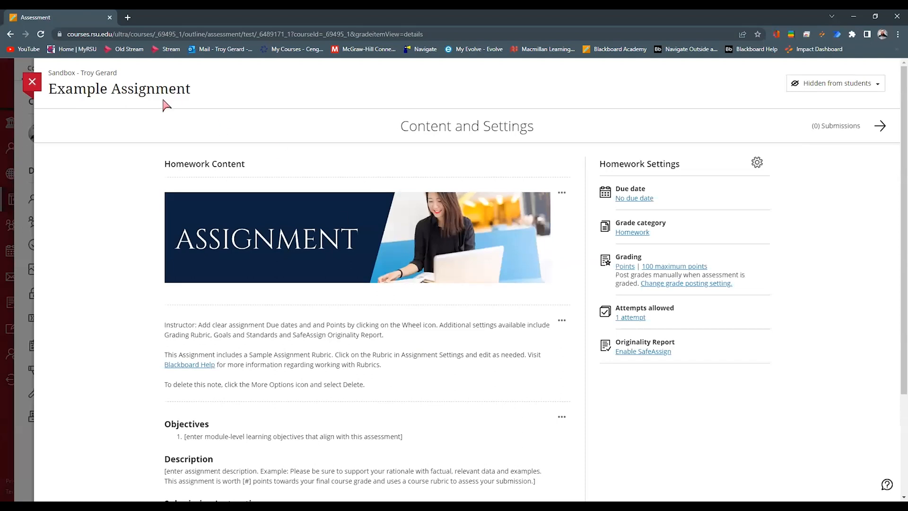
click(757, 163)
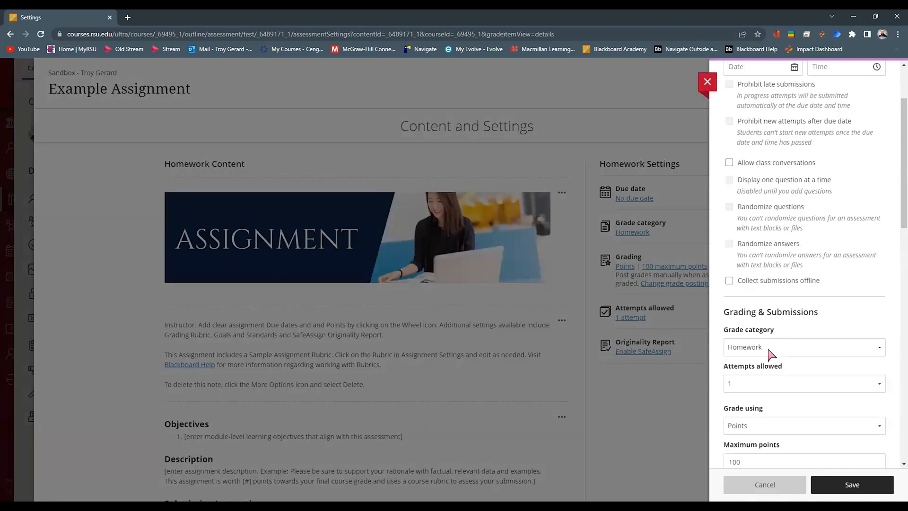
click(771, 353)
click(772, 362)
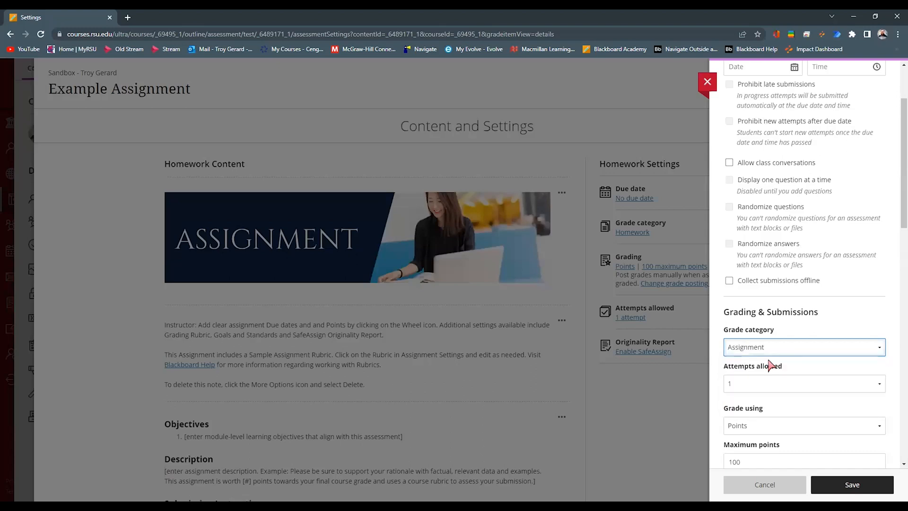
click(851, 485)
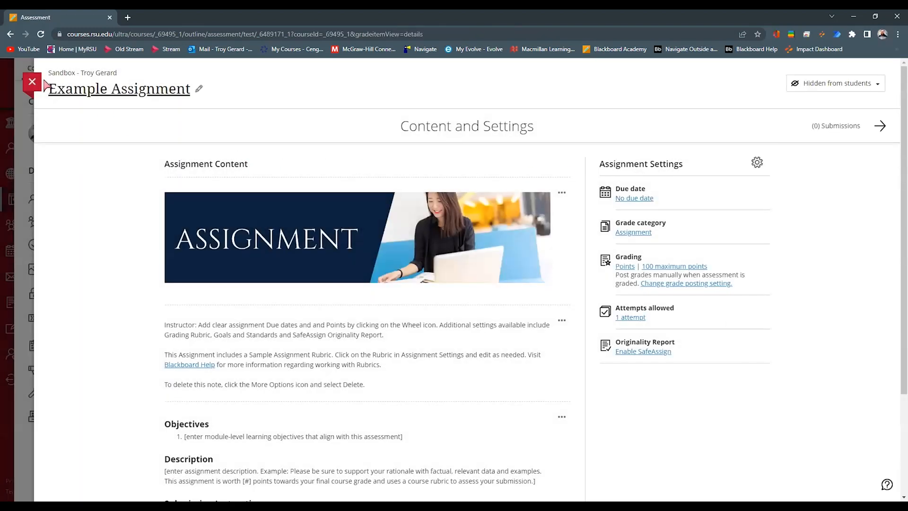
click(33, 83)
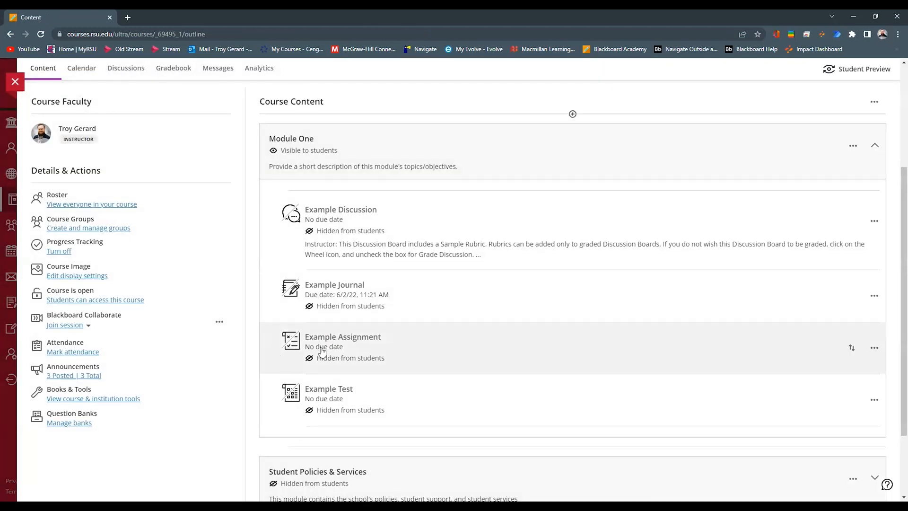
Open Example Assignment, bring up its instructor note for editing, and cancel the edit
click(370, 338)
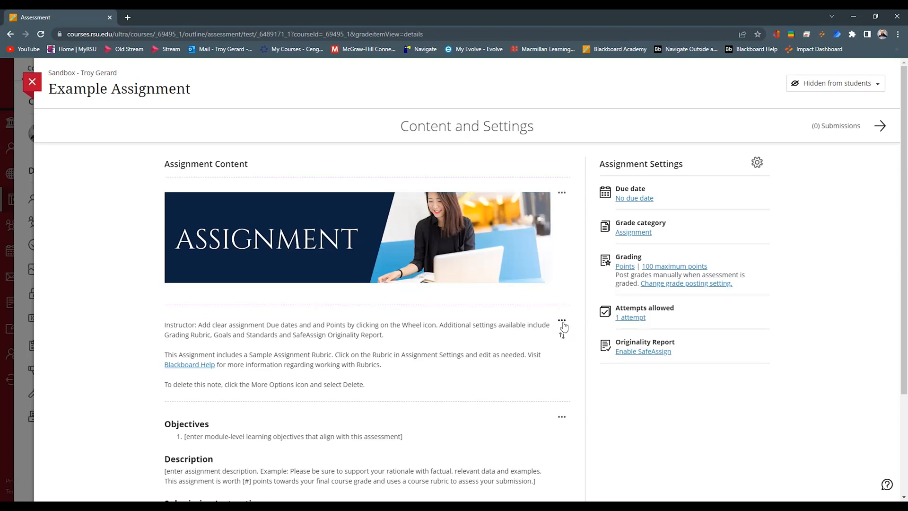
scroll(560, 265, down, 2)
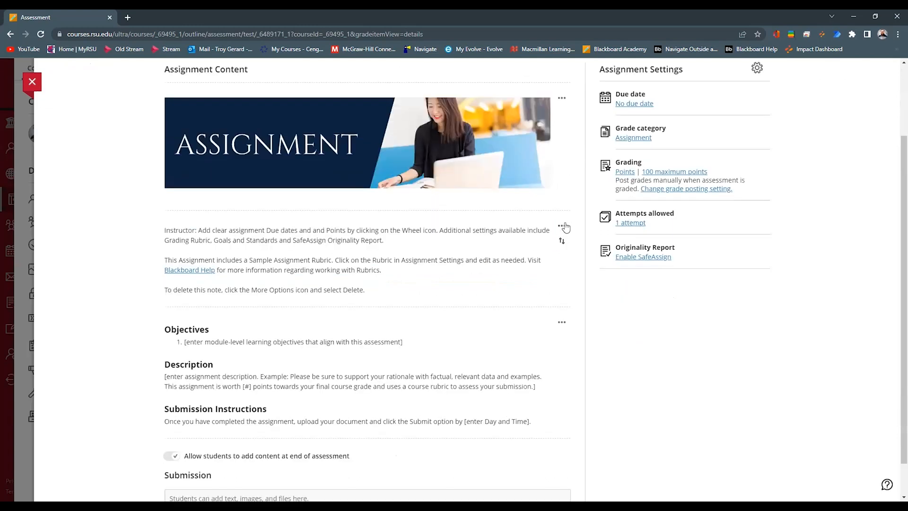
mouse_move(368, 212)
click(562, 229)
click(519, 243)
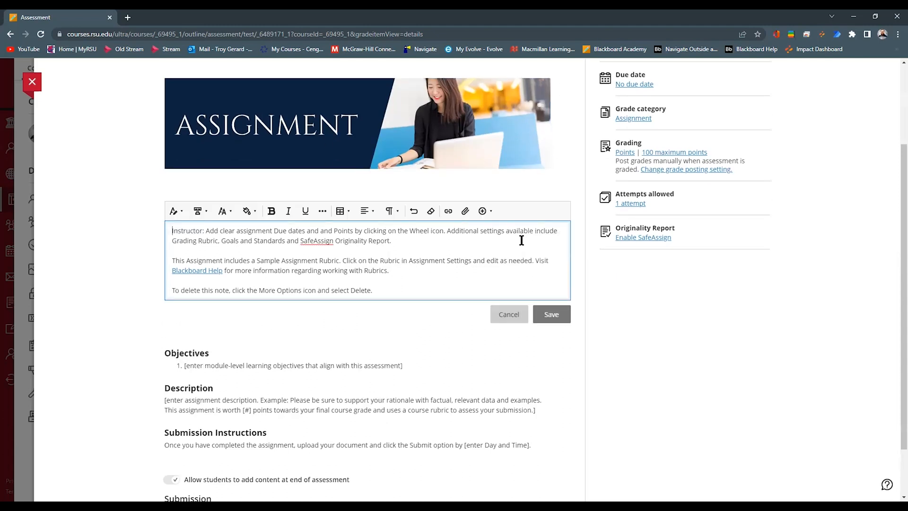
drag(426, 286, 216, 240)
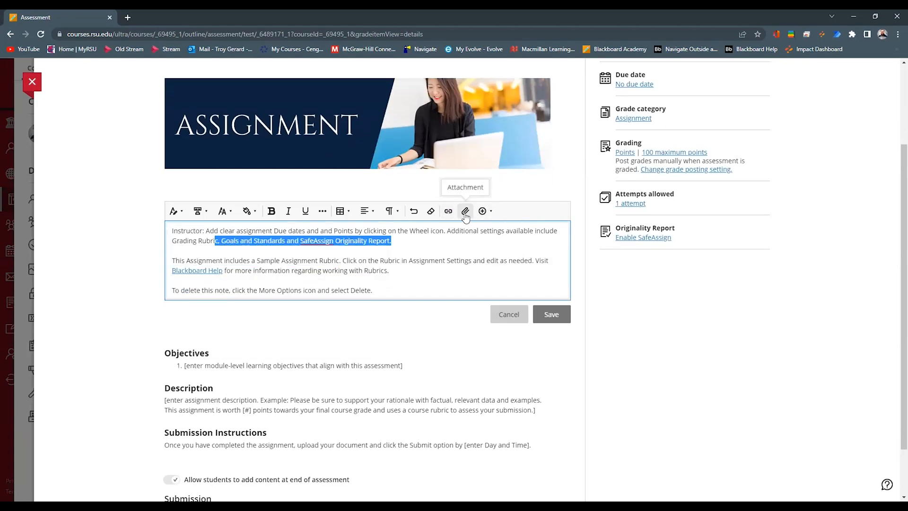
click(514, 317)
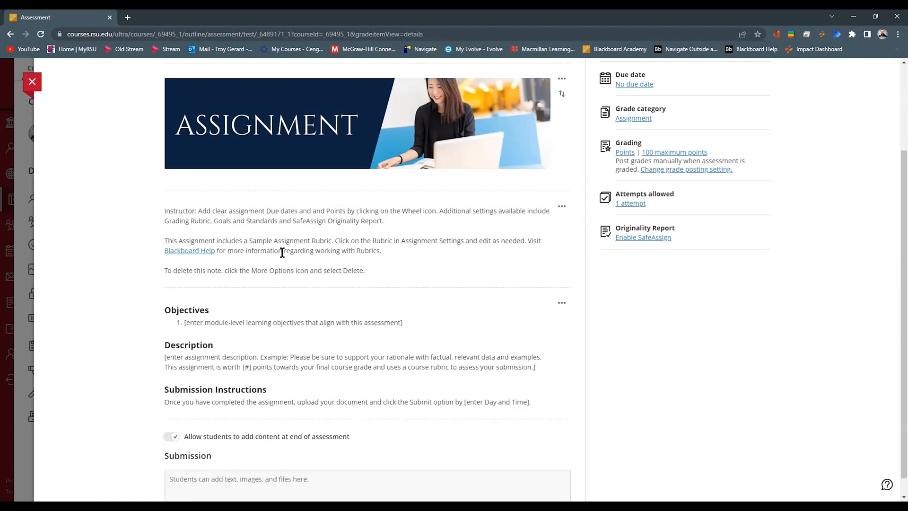
Review the assignment content and the types of content that can be added below the instructor note
scroll(293, 142, up, 2)
scroll(284, 369, down, 1)
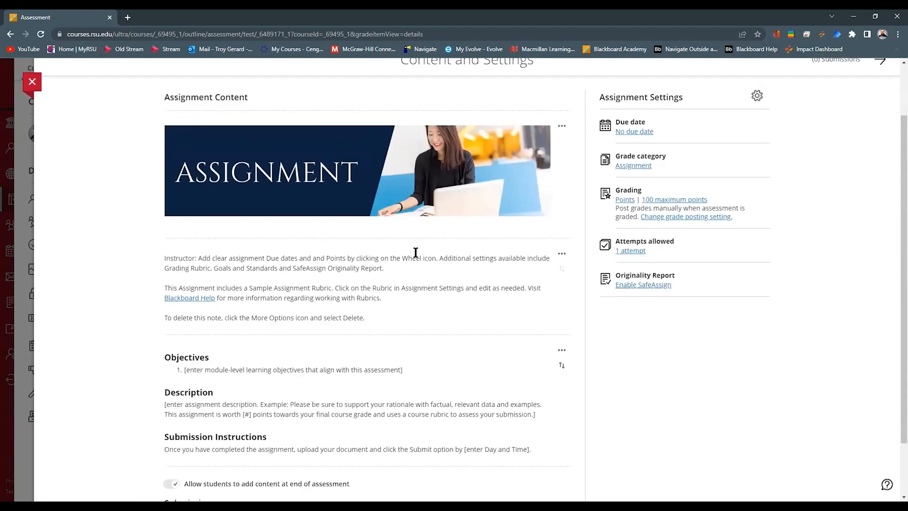
scroll(376, 296, up, 1)
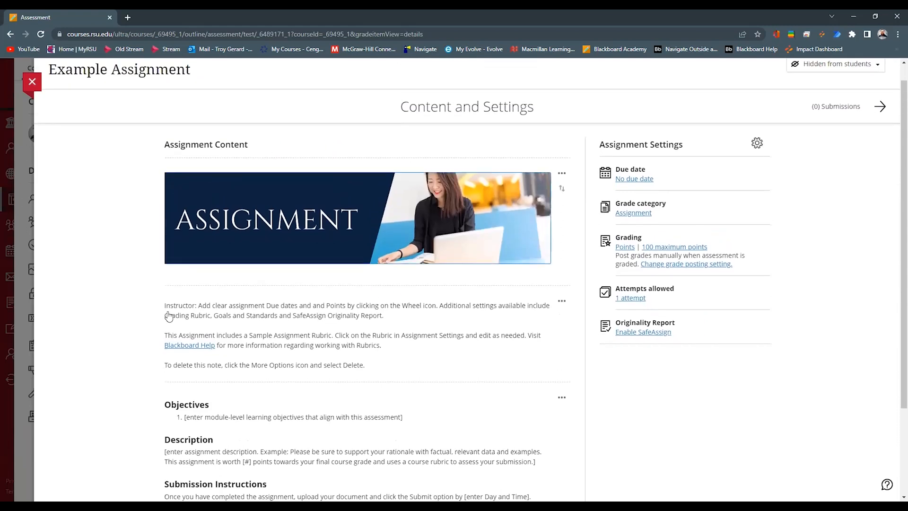
scroll(345, 392, down, 1)
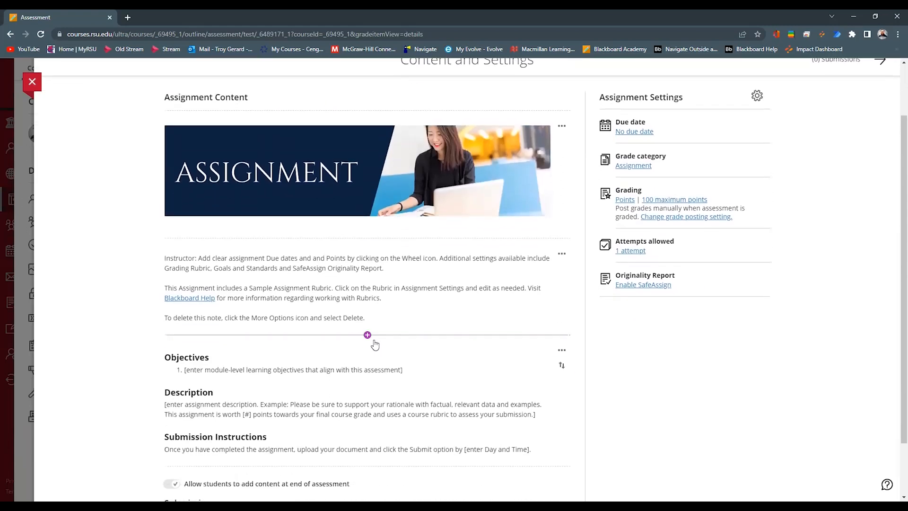
click(368, 335)
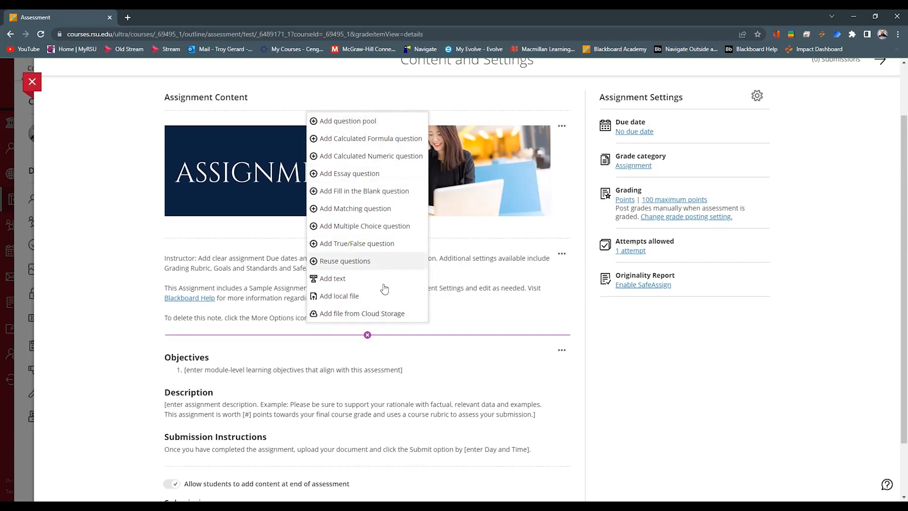
click(128, 341)
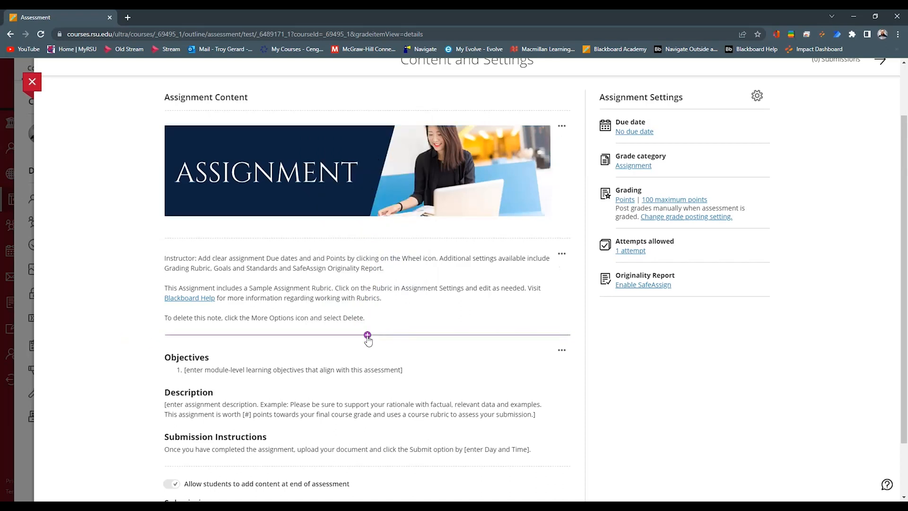
Try adding a True/False question between the instructor note and the Objectives, and cancel it
click(368, 335)
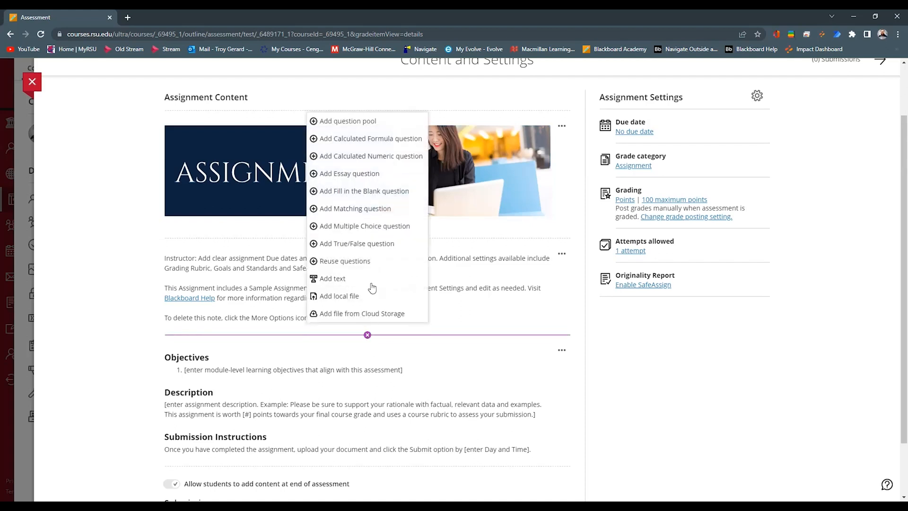
click(373, 244)
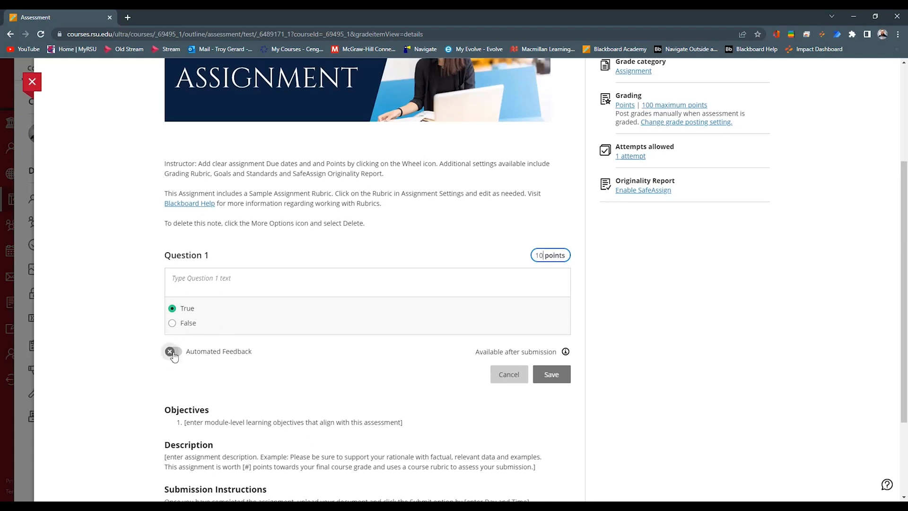
click(503, 375)
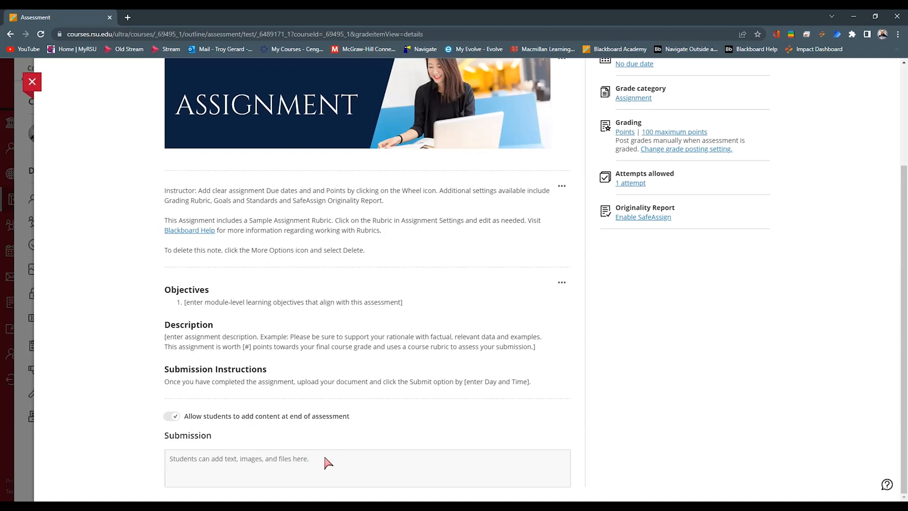
Open the assignment settings, check the late-submission note, and set the due date to 6/8/22
scroll(483, 430, up, 3)
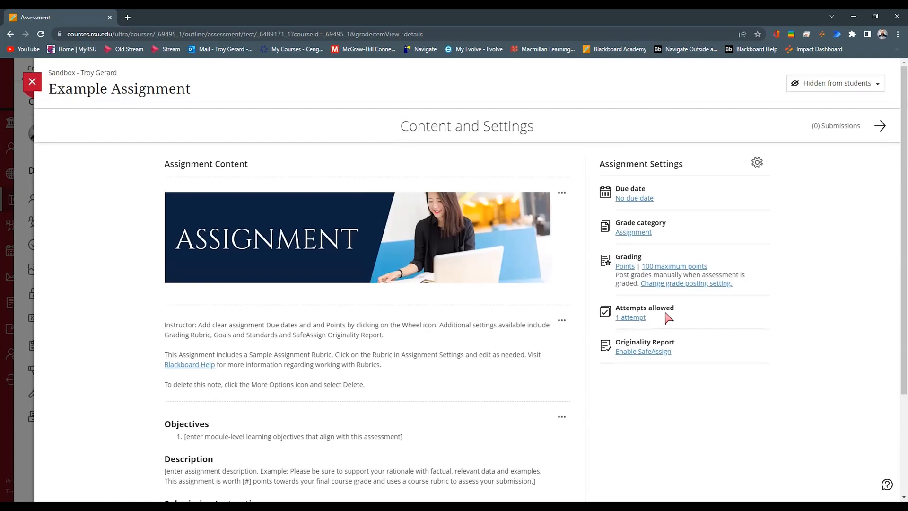
click(757, 163)
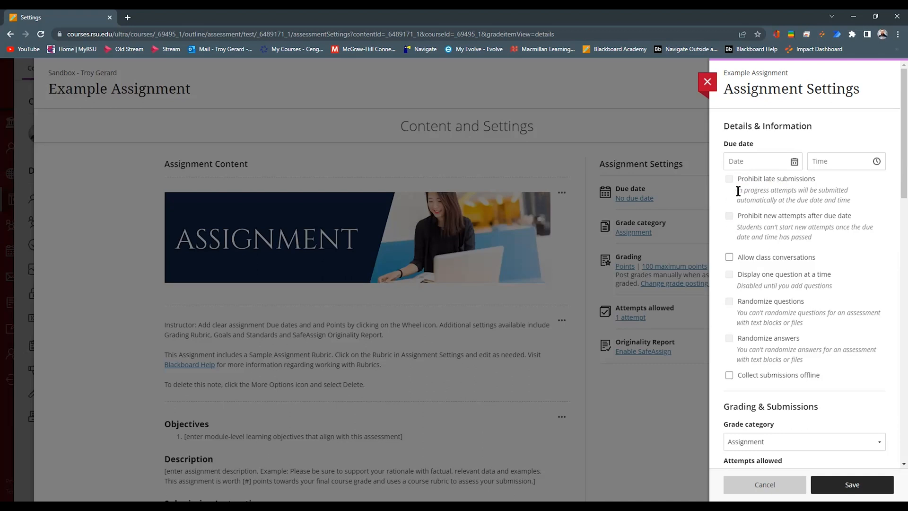
drag(737, 191, 847, 193)
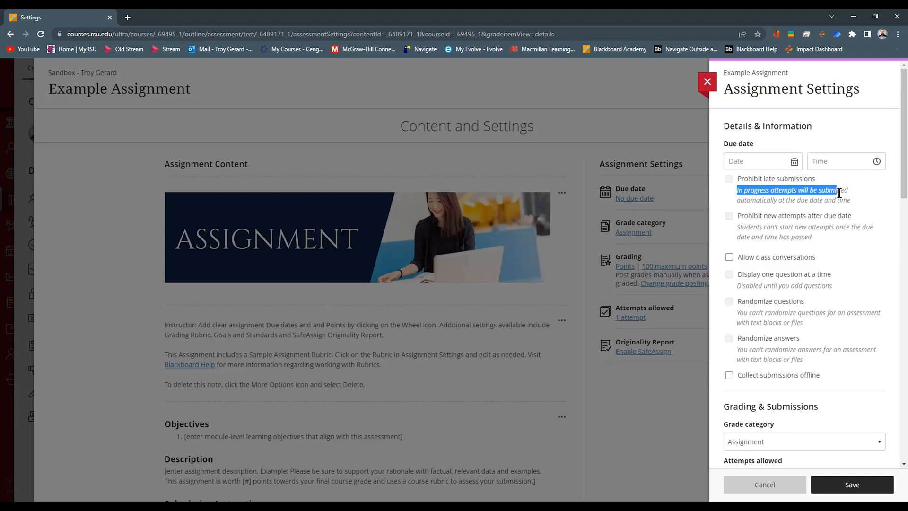
click(770, 168)
click(795, 162)
click(772, 222)
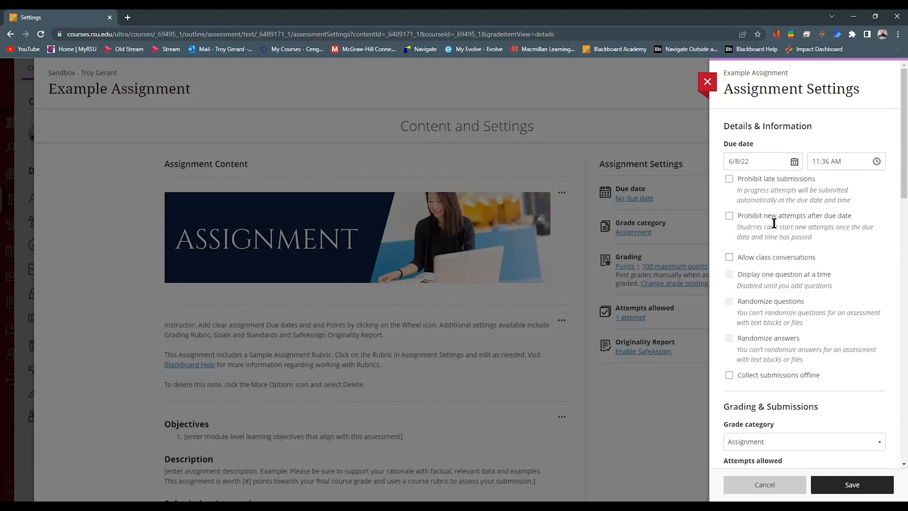
Toggle the new-attempt, late-submission and class-conversation options on and off, and close the assignment settings without saving
click(729, 216)
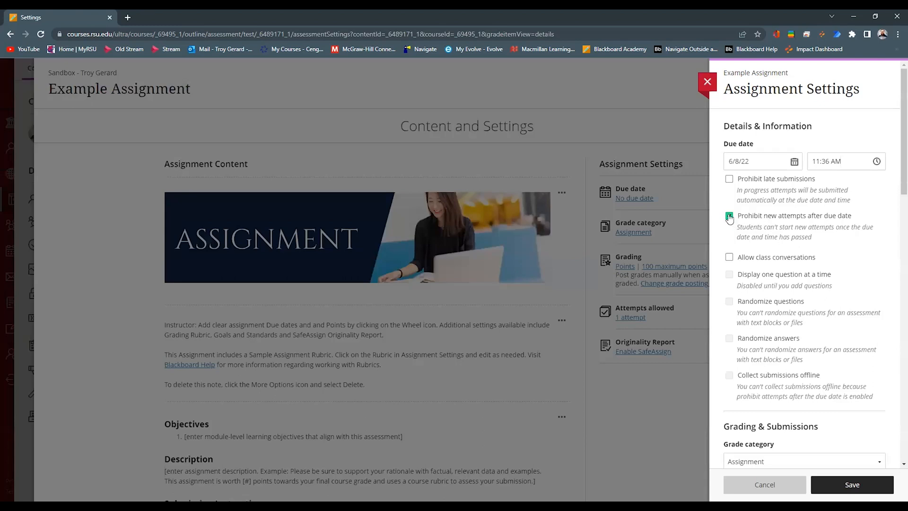
click(729, 217)
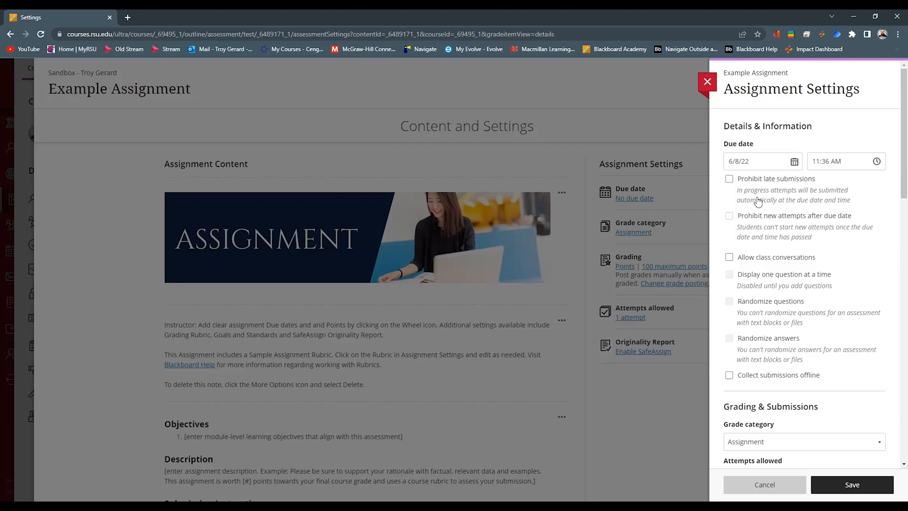
click(752, 183)
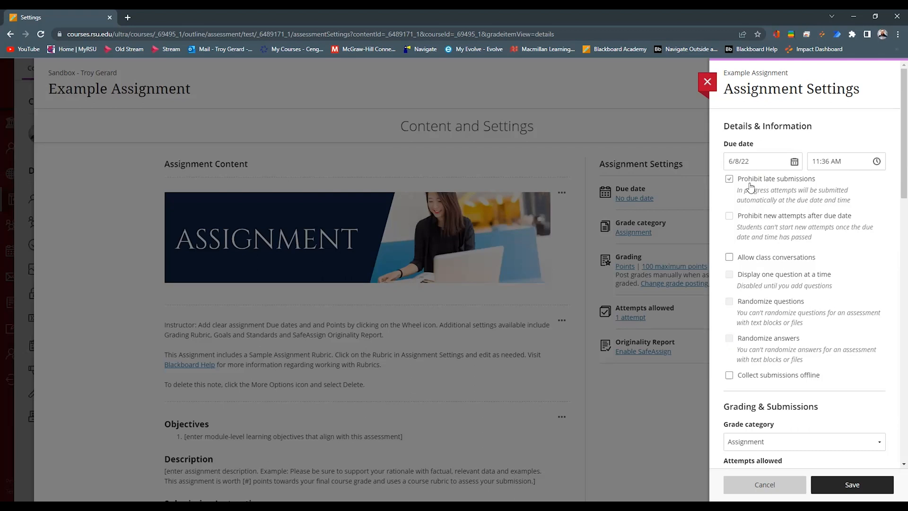
click(797, 184)
scroll(775, 227, down, 1)
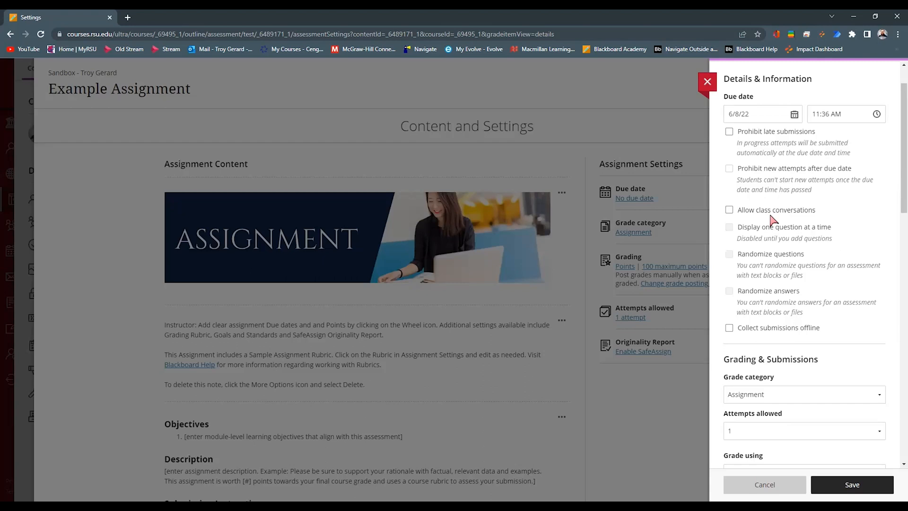
click(729, 210)
click(729, 213)
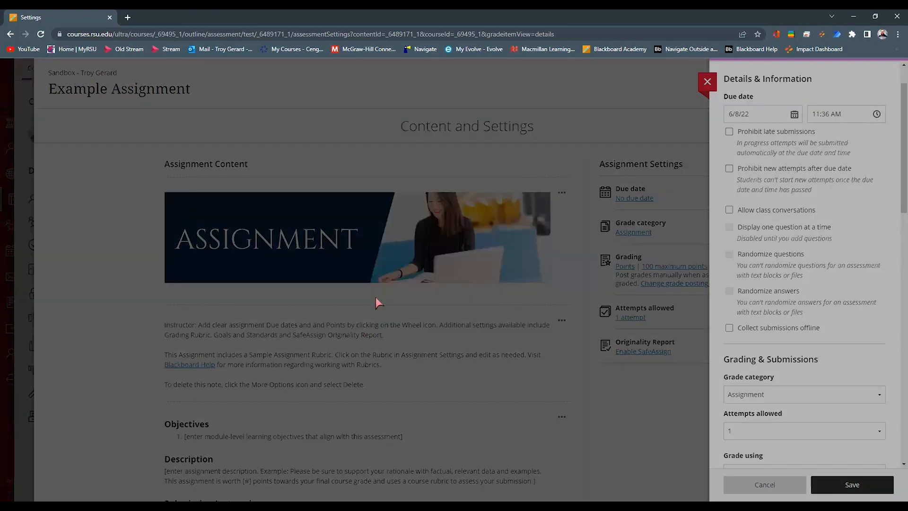
click(532, 184)
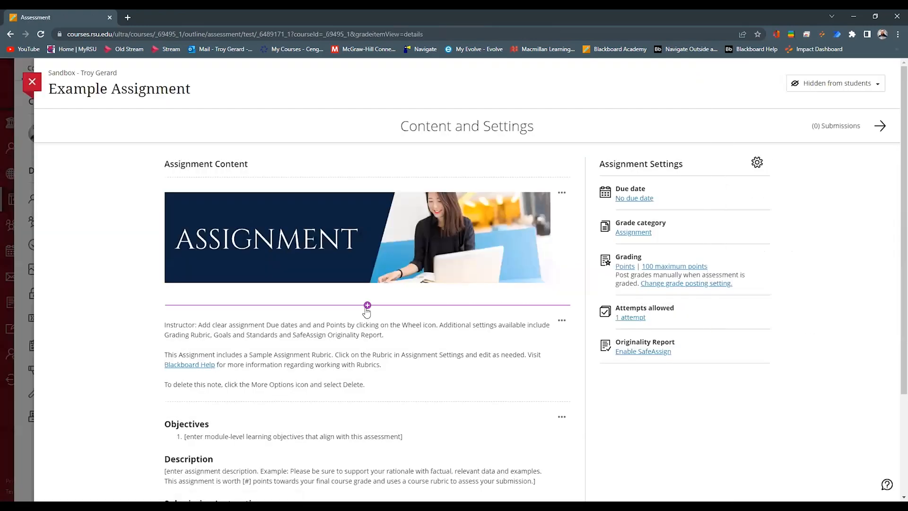
Add a 10-point True/False question reading "testing" above the instructor note, keeping True as the correct answer, and save it
click(367, 305)
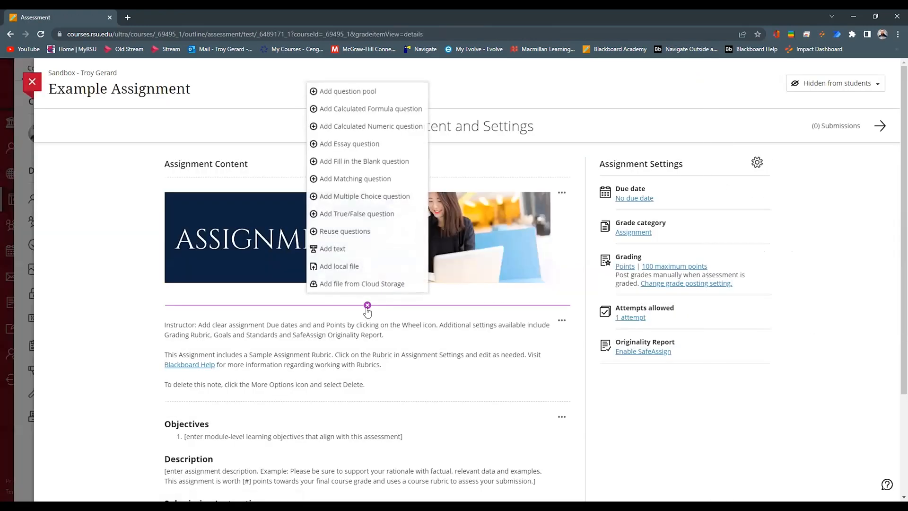
click(365, 218)
click(305, 356)
text(testing)
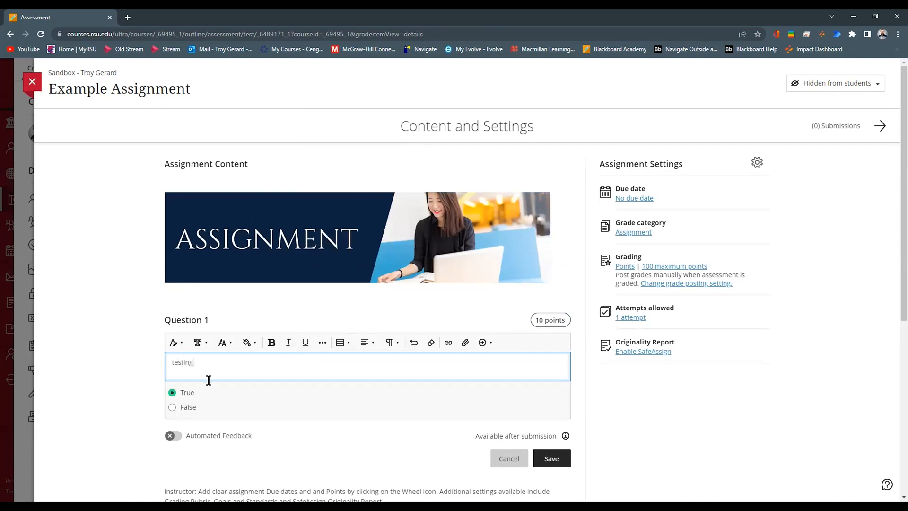
click(556, 459)
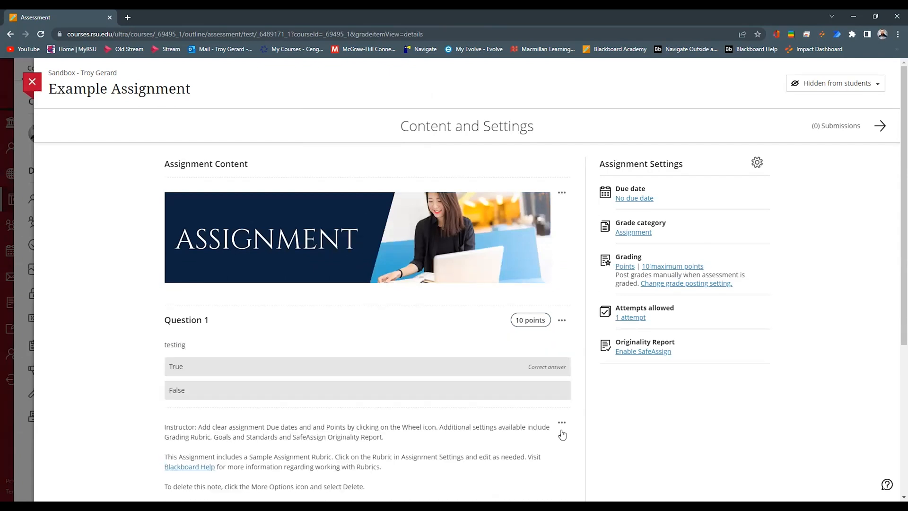
Check which question options the assignment settings offer, and delete the "testing" question
click(758, 164)
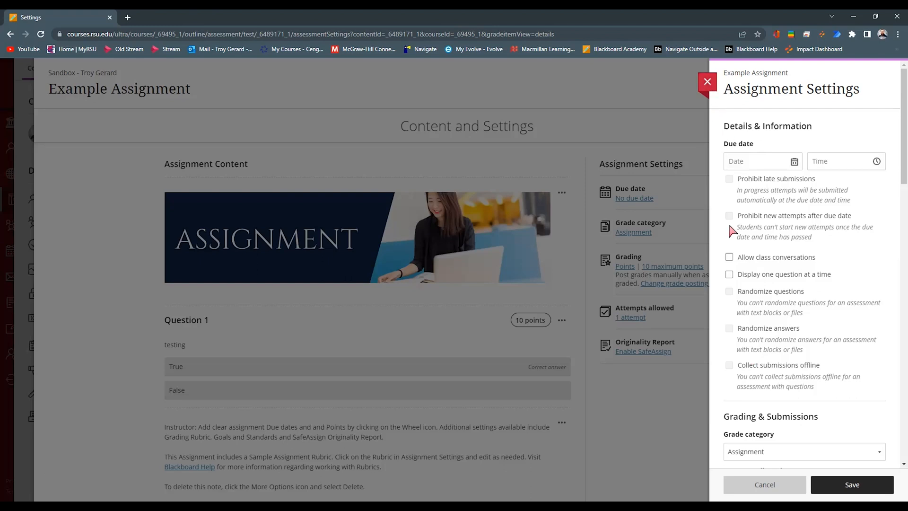
click(825, 484)
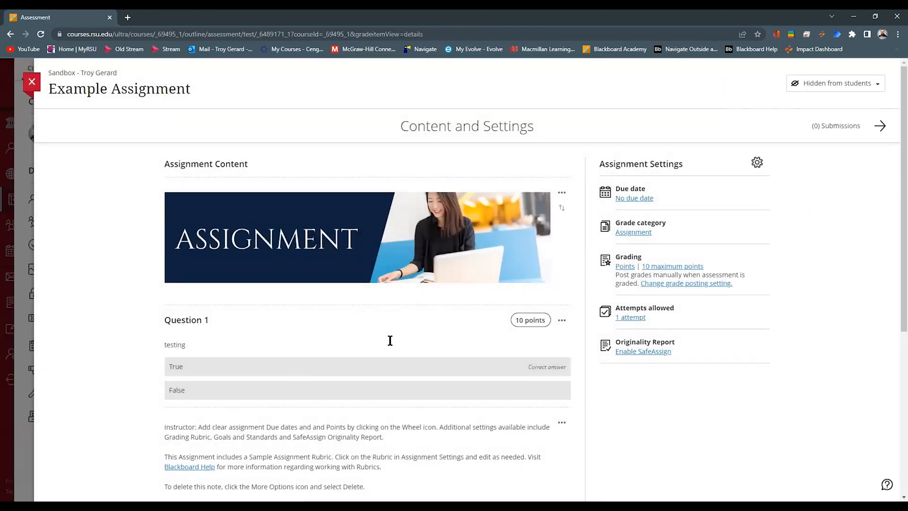
click(561, 321)
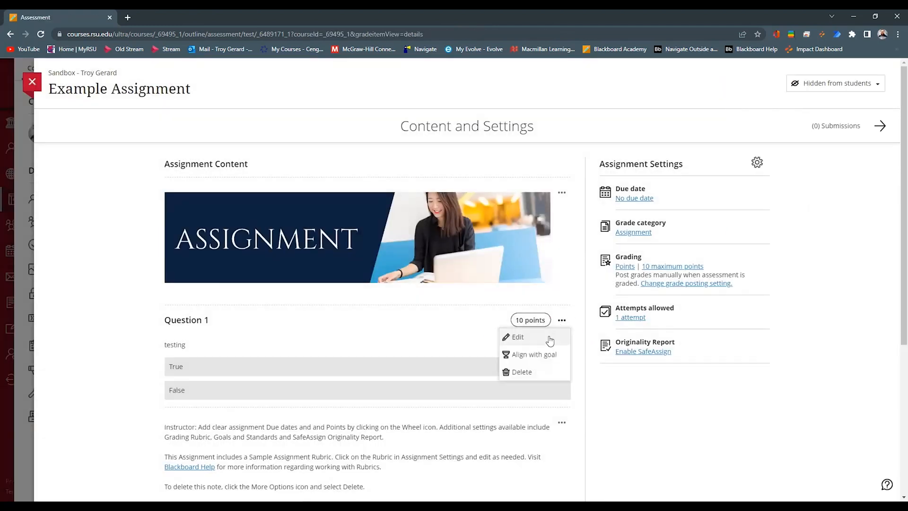
click(521, 372)
click(544, 389)
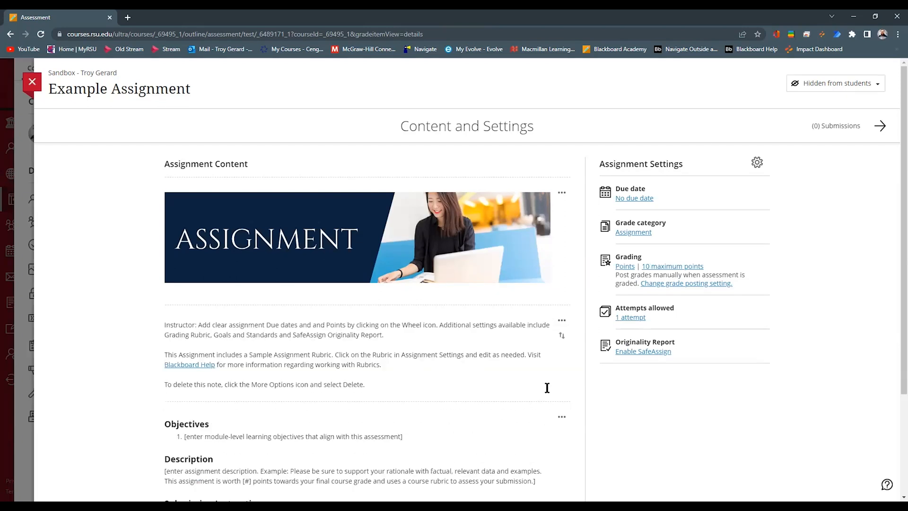
Enable collecting submissions offline for Example Assignment, save the settings, and check the assignment page
click(757, 162)
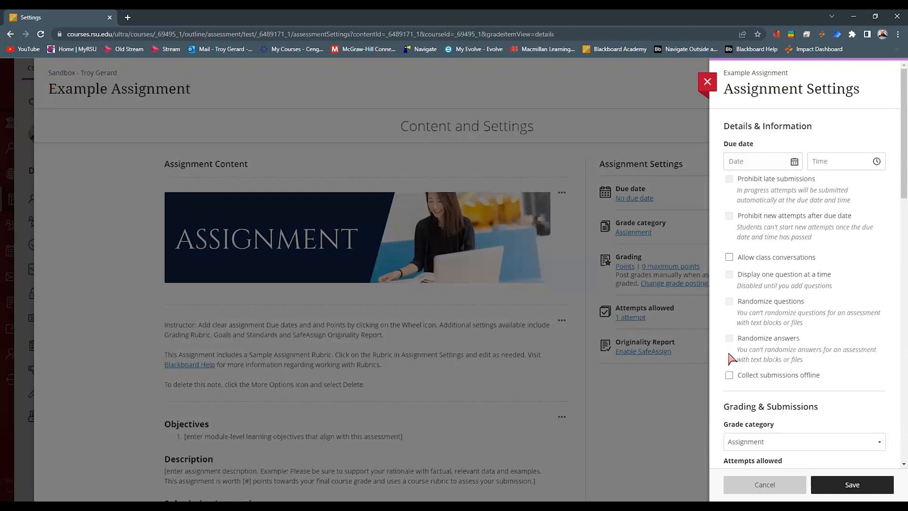
scroll(757, 336, down, 2)
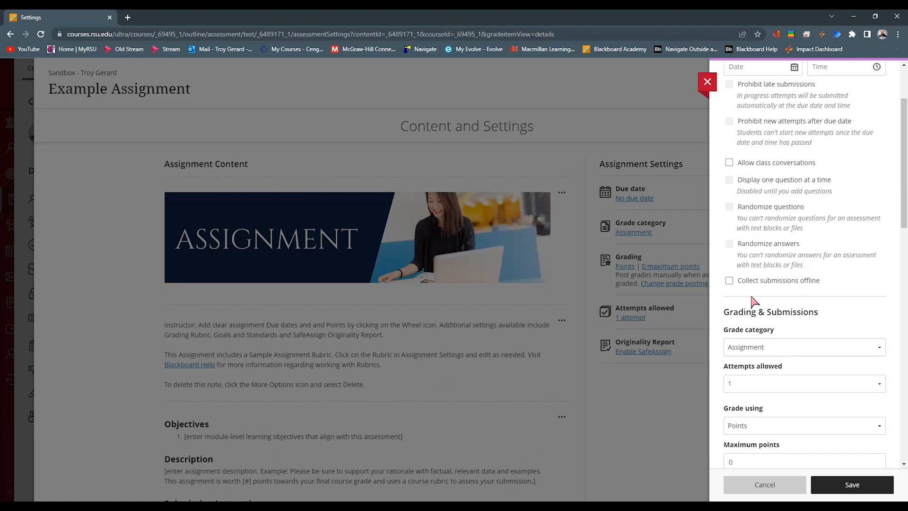
click(728, 283)
click(728, 283)
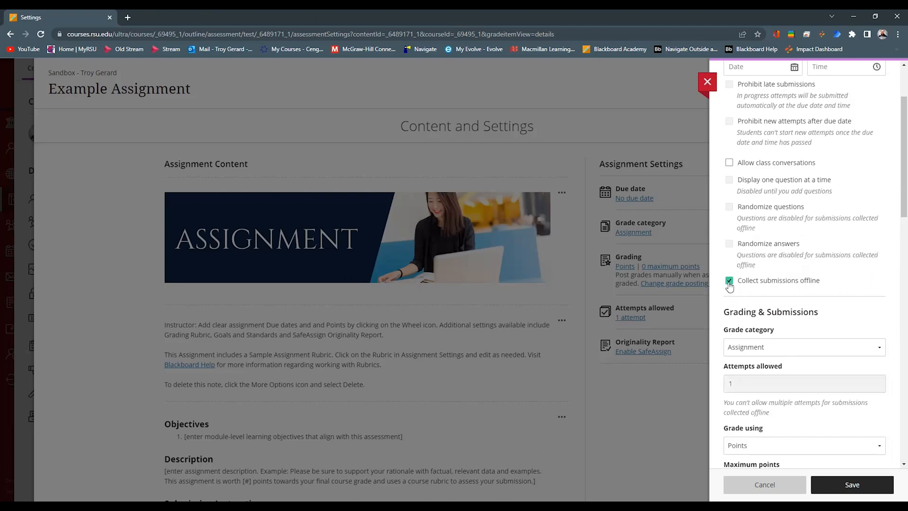
click(841, 487)
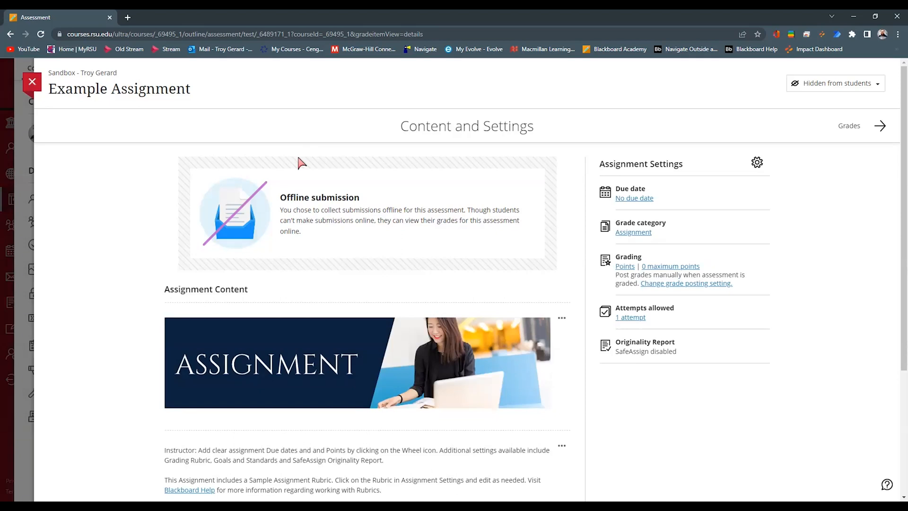
scroll(344, 251, down, 4)
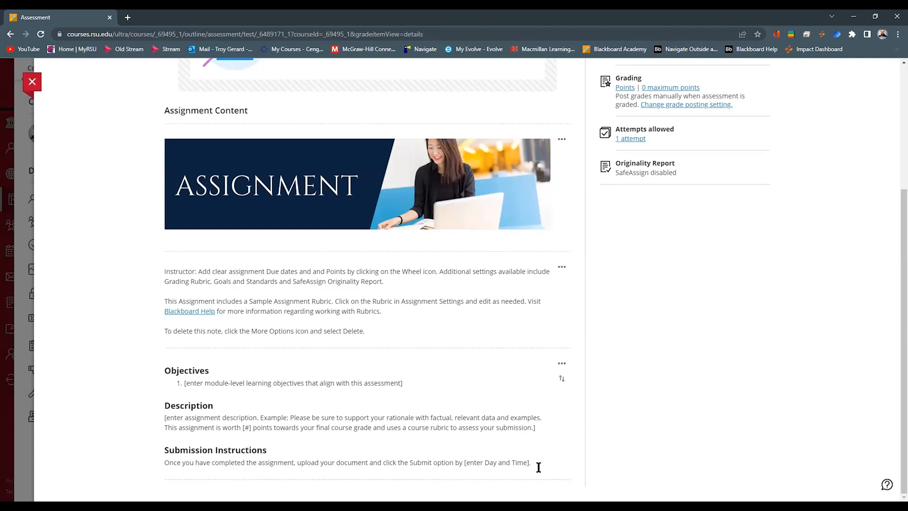
Disable collecting submissions offline for Example Assignment, save the settings, and check the assignment page's submission area
scroll(613, 470, up, 4)
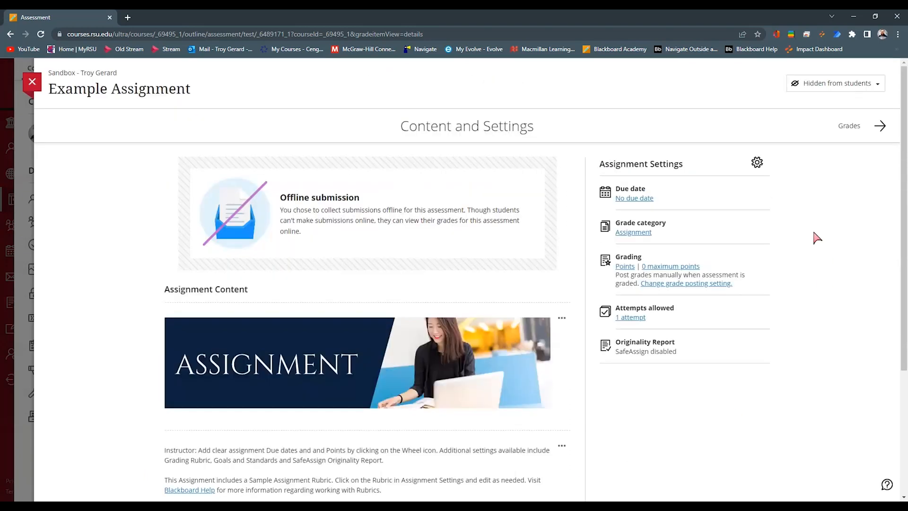
click(757, 163)
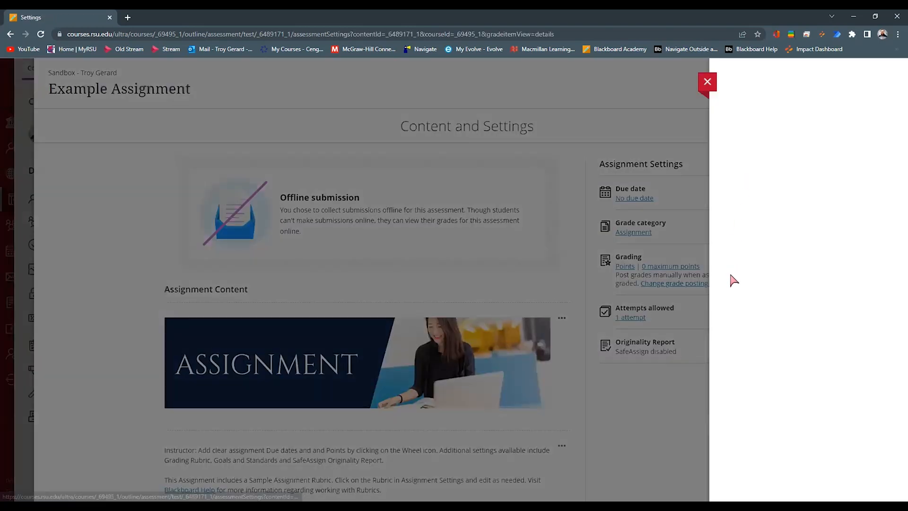
click(730, 376)
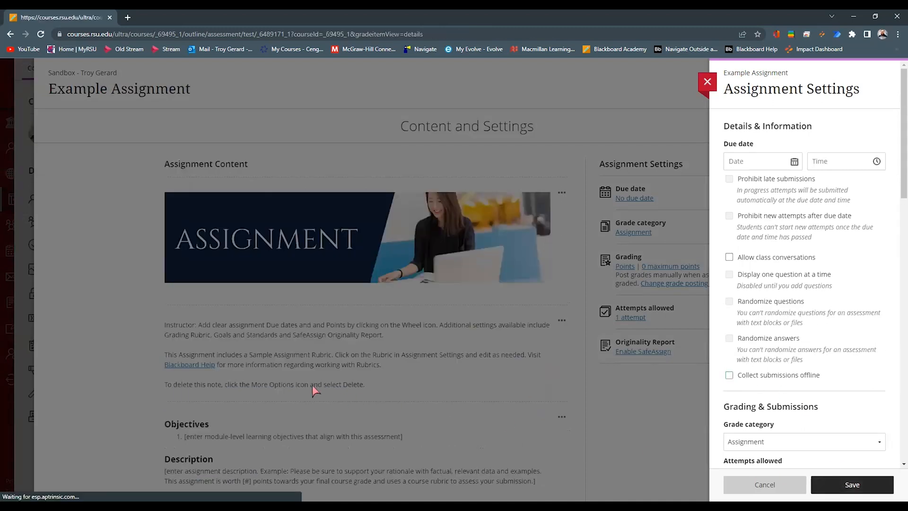
click(312, 385)
scroll(345, 445, down, 3)
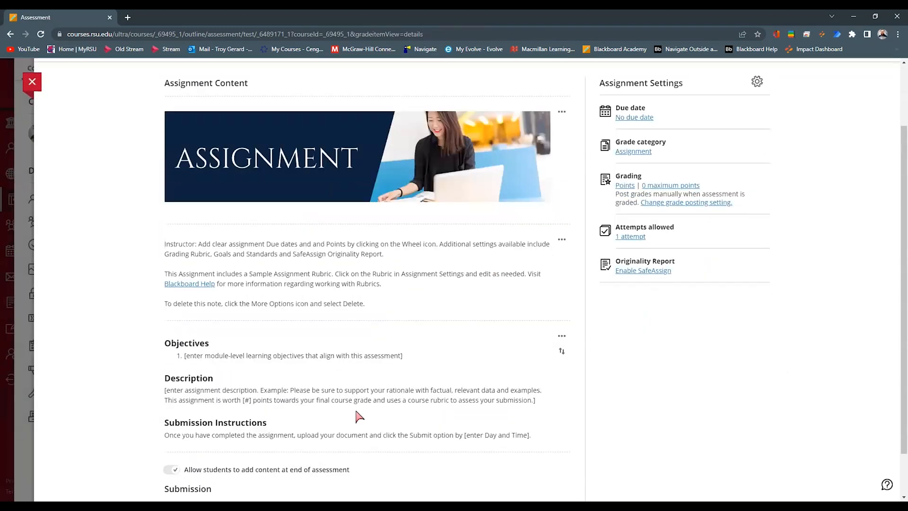
scroll(417, 451, up, 3)
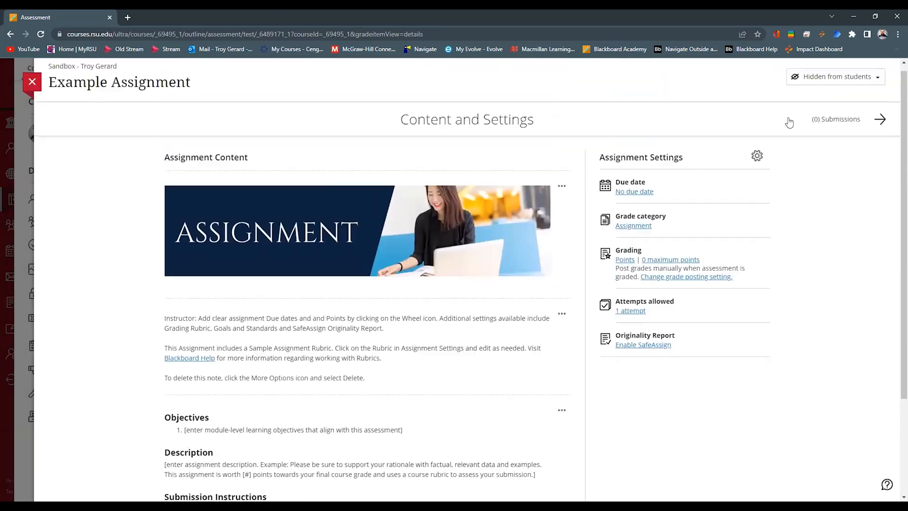
Check the attempts allowed, grading scheme and maximum points options in the Example Assignment settings
click(758, 164)
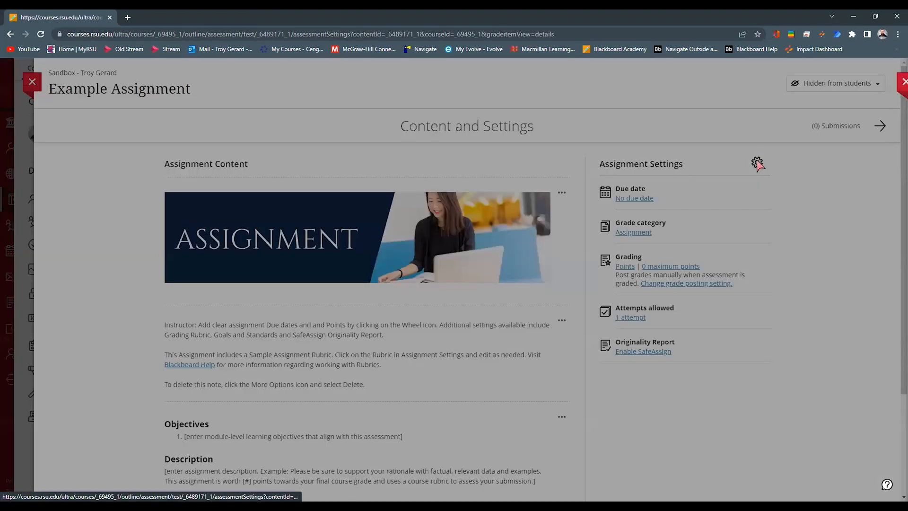
scroll(822, 291, down, 3)
scroll(821, 291, down, 2)
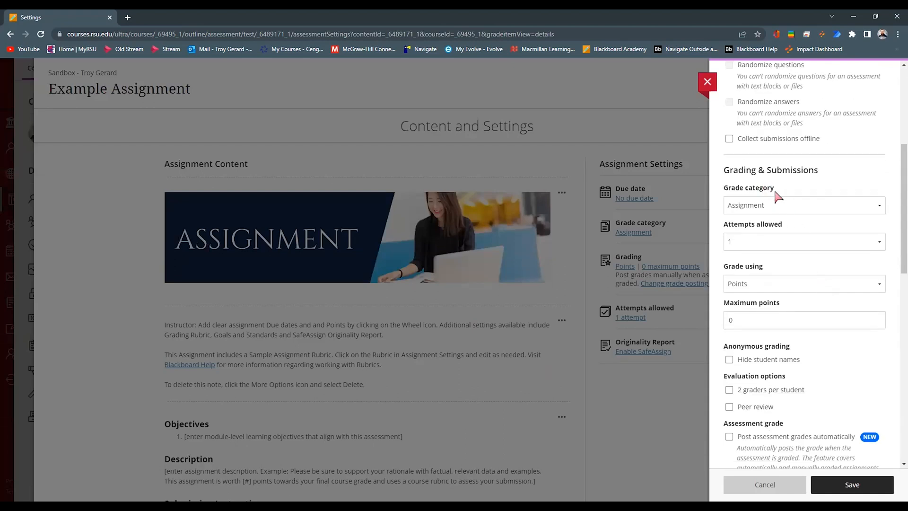
click(780, 243)
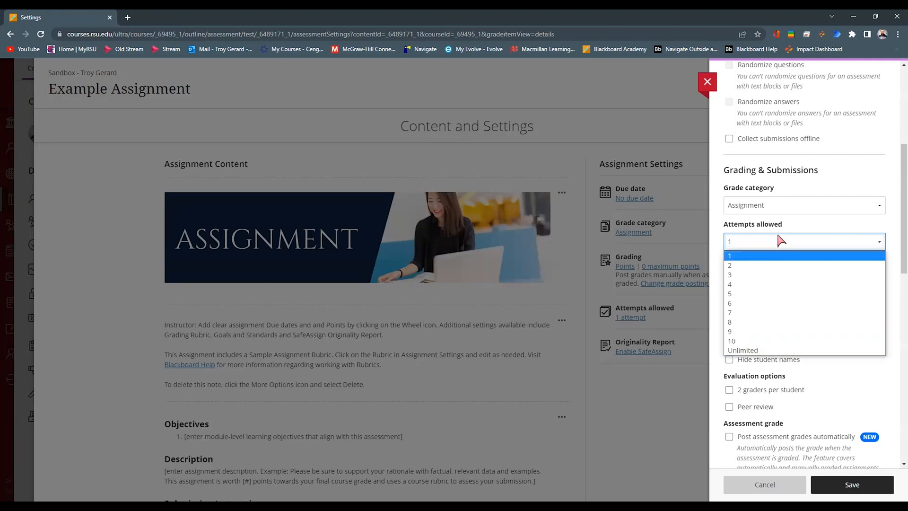
key(Escape)
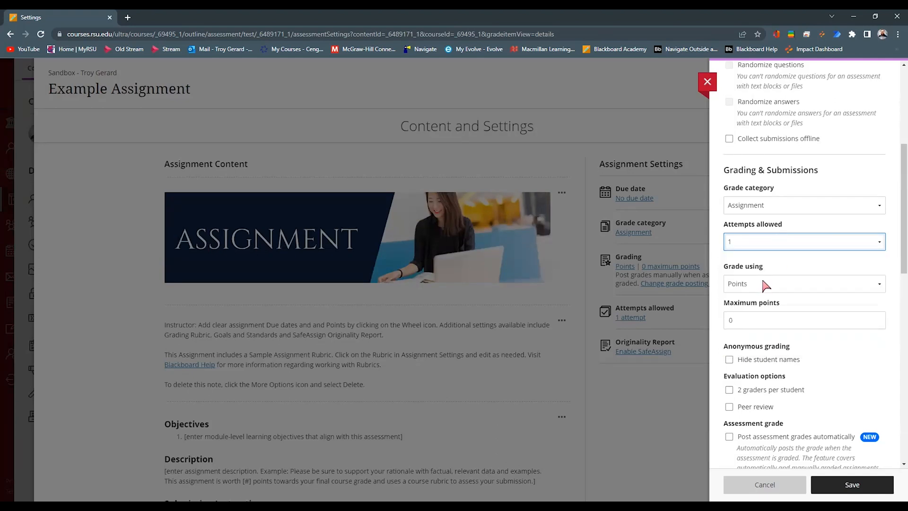
click(766, 286)
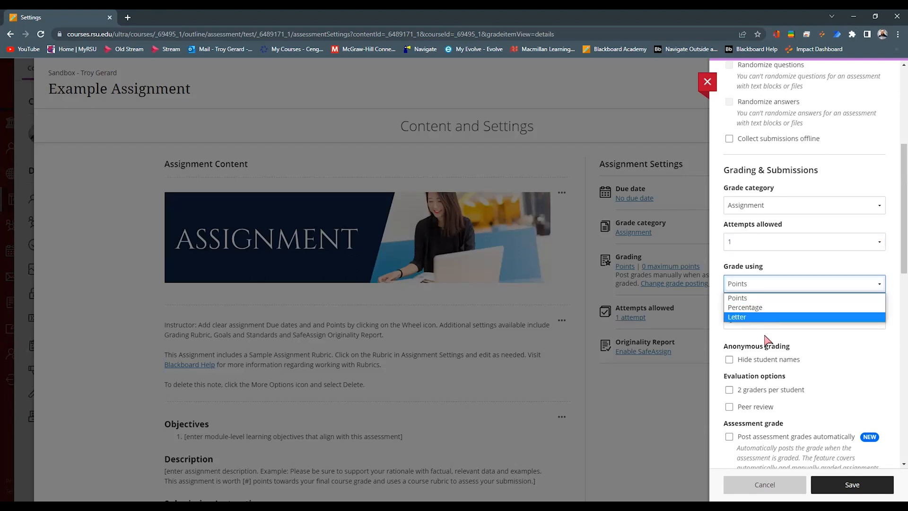
key(Escape)
click(764, 316)
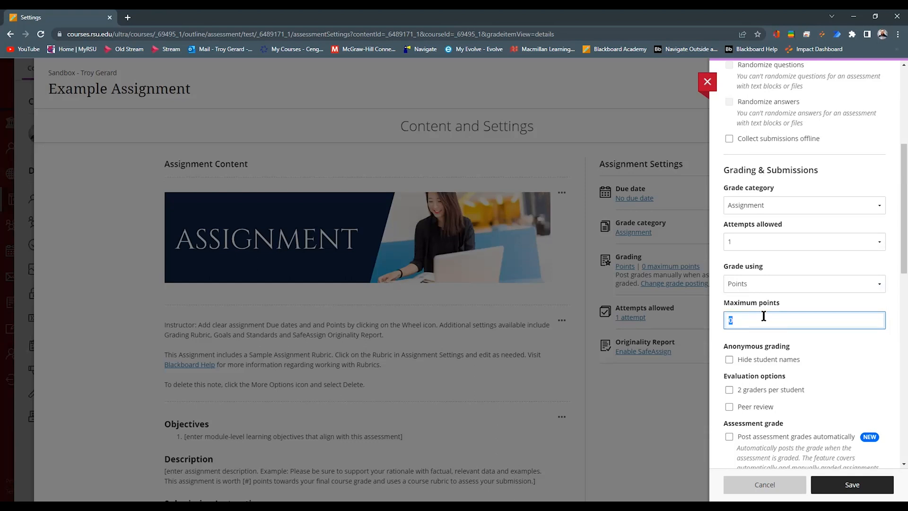
scroll(825, 318, down, 1)
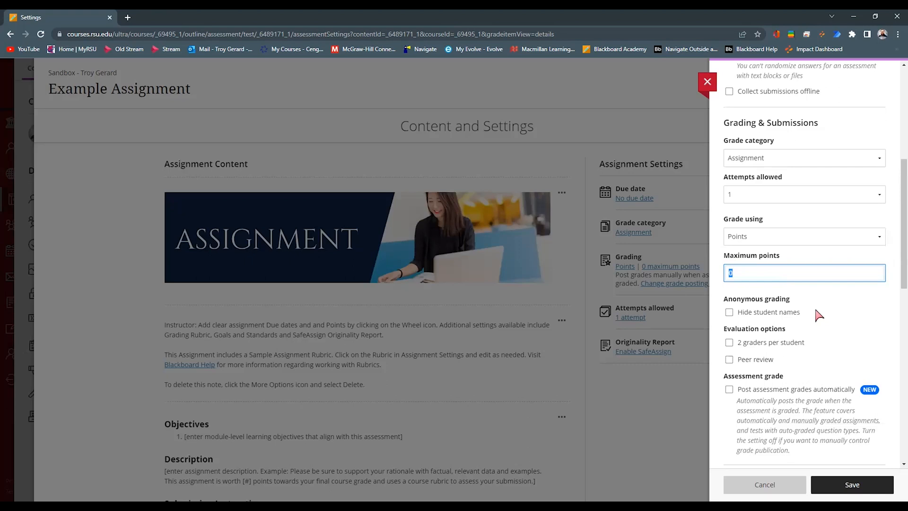
click(797, 293)
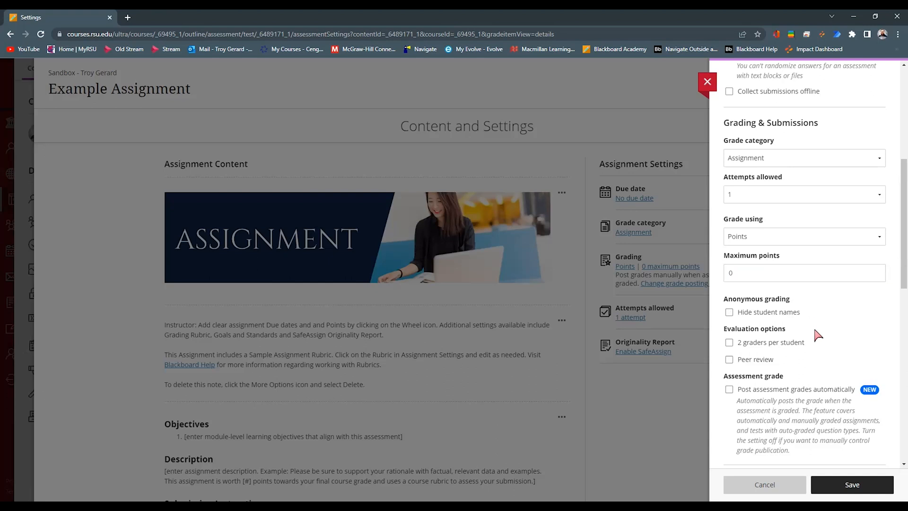
Examine the anonymous grading, evaluation, grade posting, assessment results, security and additional tool options of the assignment
scroll(811, 327, down, 1)
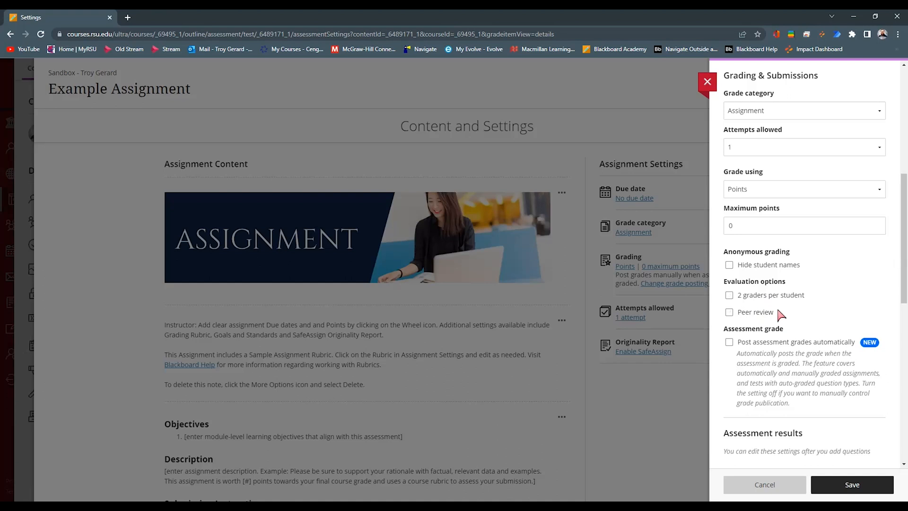
scroll(783, 314, down, 1)
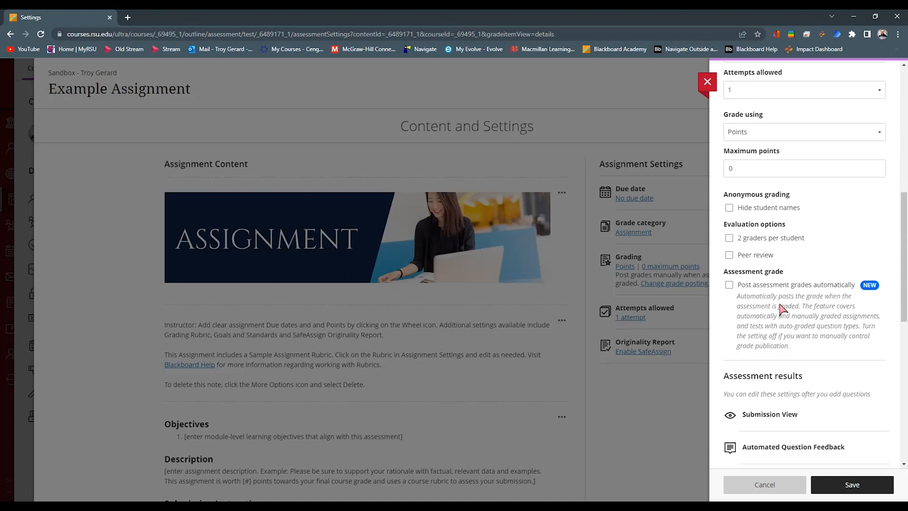
scroll(783, 314, down, 1)
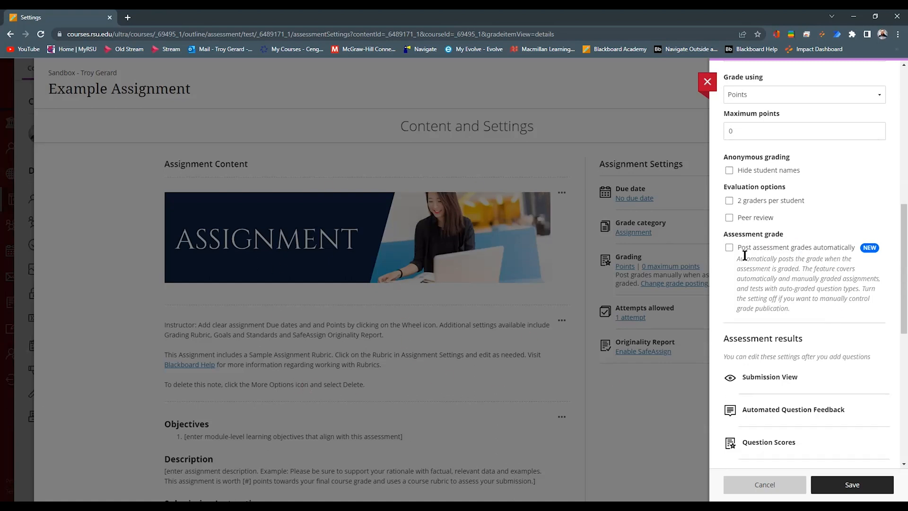
click(833, 251)
scroll(804, 255, down, 3)
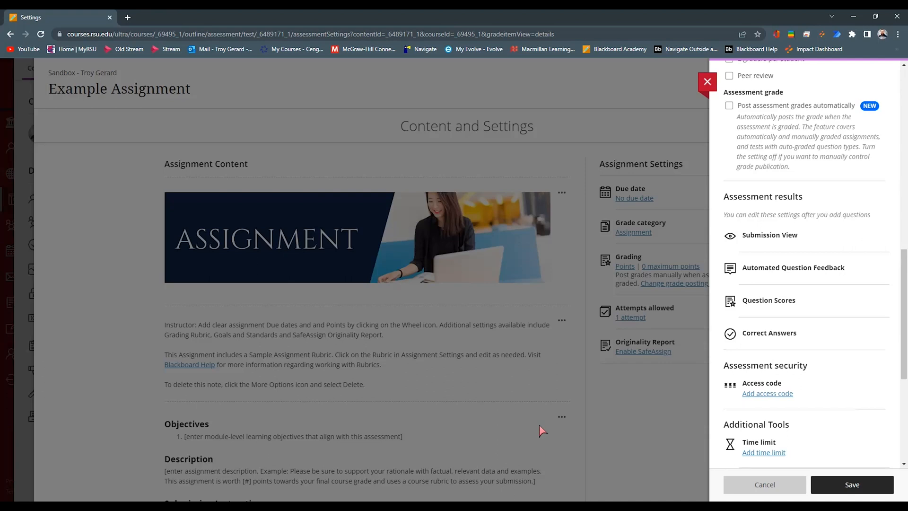
scroll(837, 214, down, 4)
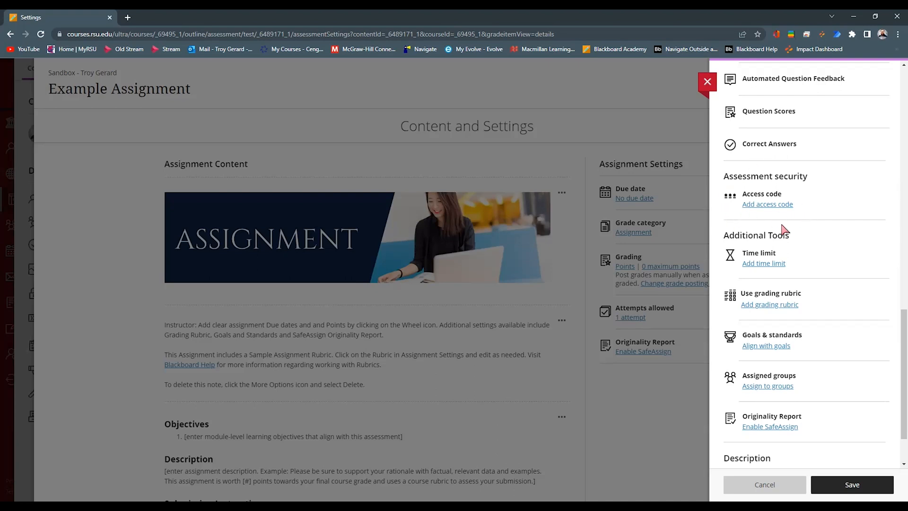
scroll(796, 236, down, 1)
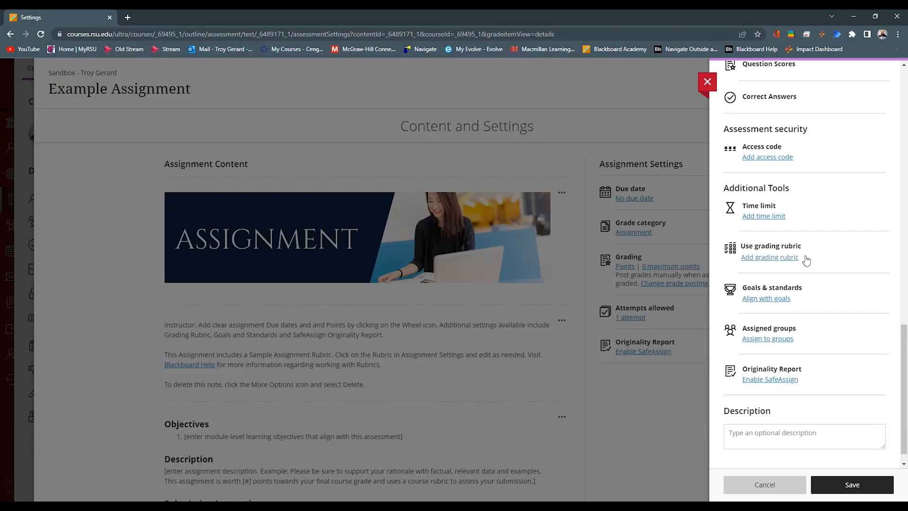
scroll(806, 260, down, 1)
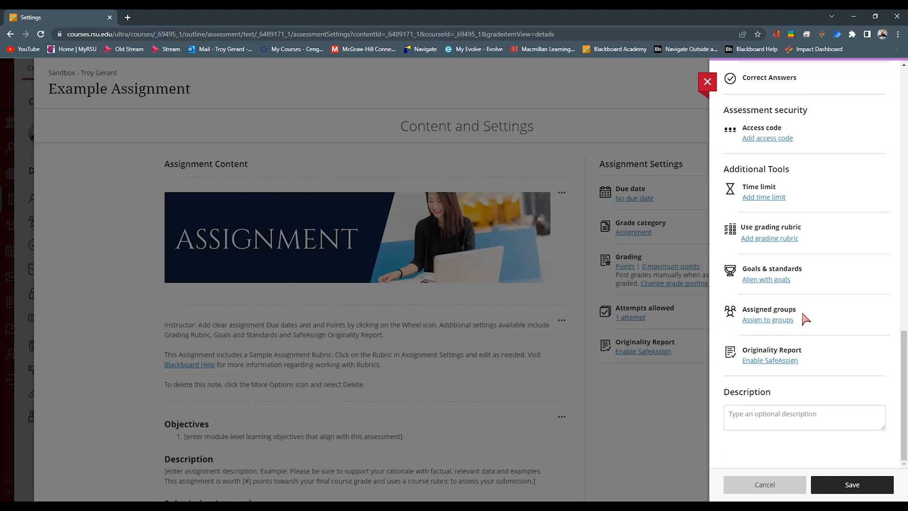
Enable SafeAssign for Example Assignment without student access to the Originality Report, leave the description empty, and save the settings
click(766, 364)
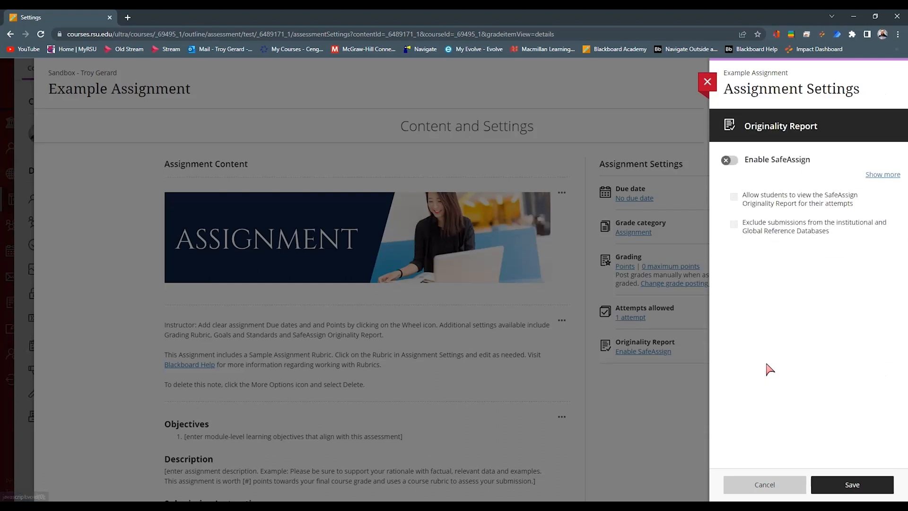
click(732, 162)
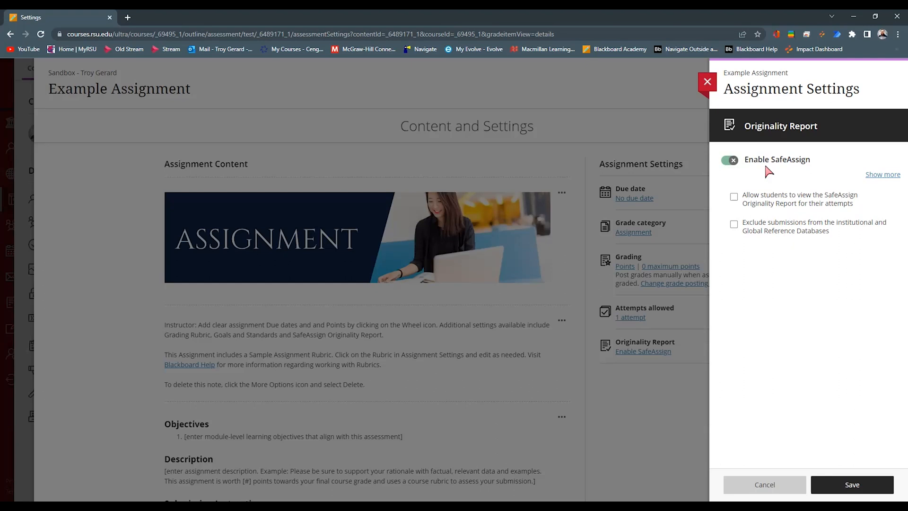
click(733, 198)
click(733, 198)
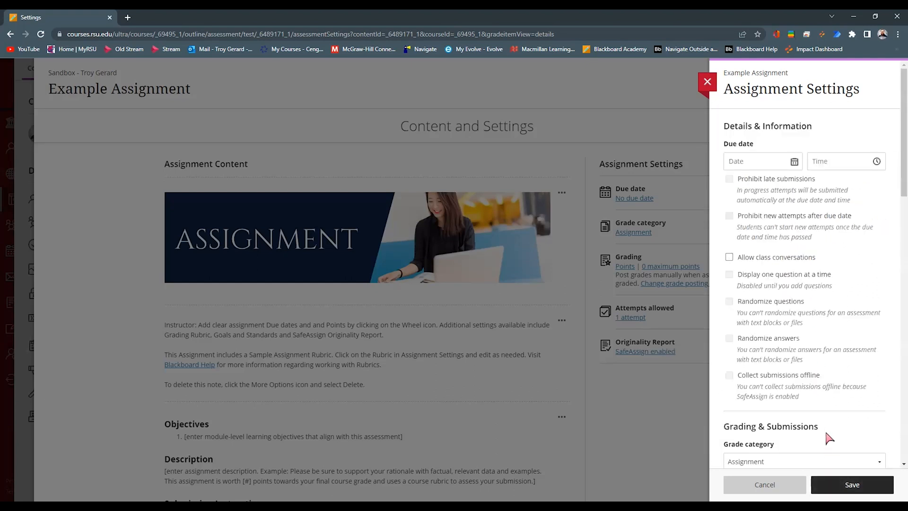
scroll(827, 435, down, 15)
scroll(823, 422, down, 1)
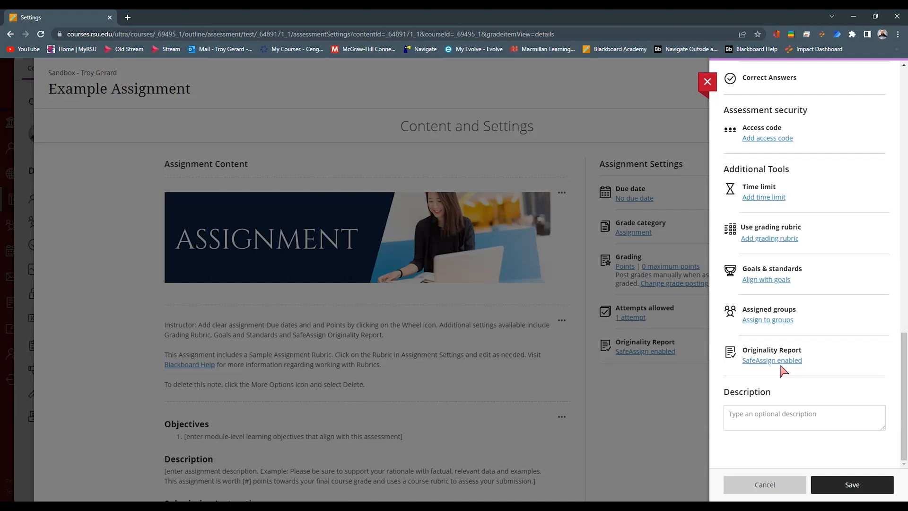
click(828, 413)
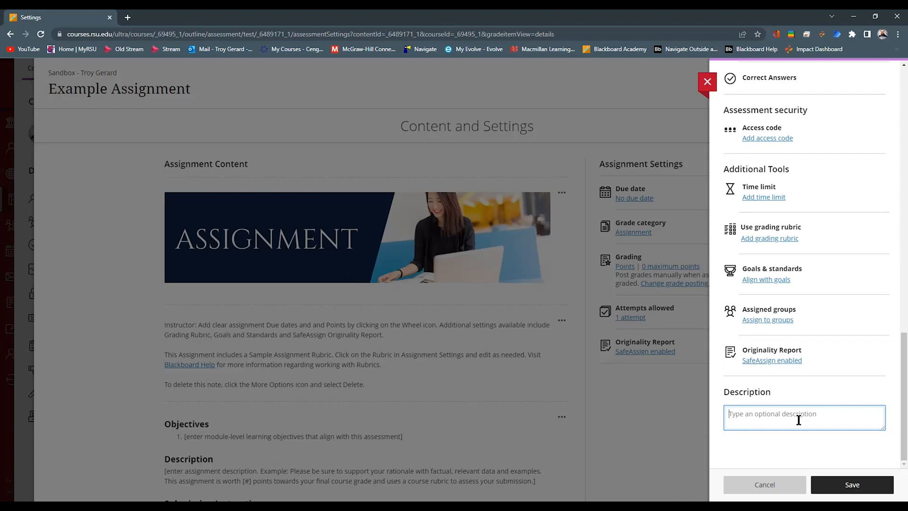
click(829, 482)
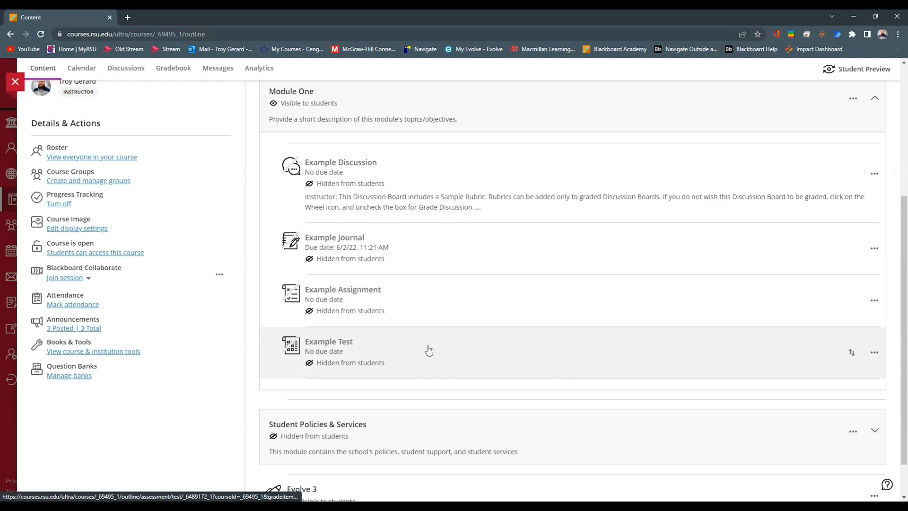
Open Example Test, check the available grade categories in its settings, keep Quiz, and save
click(428, 349)
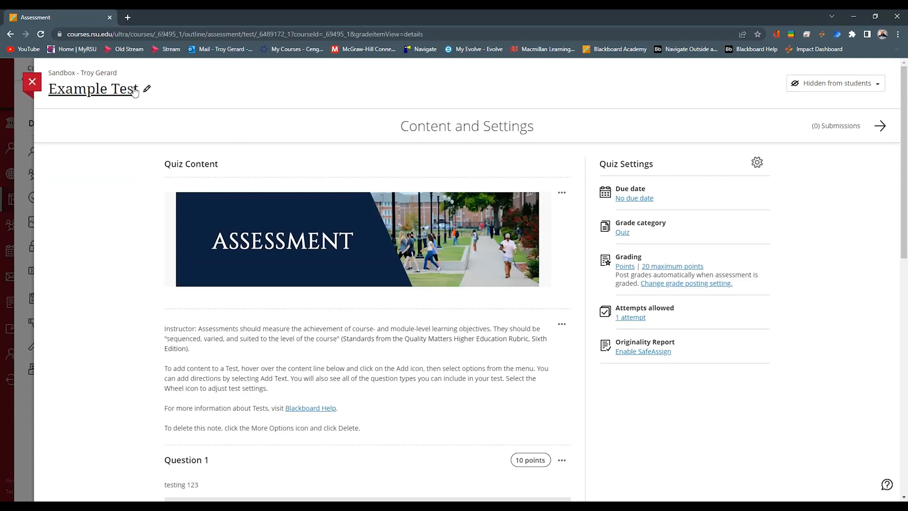
click(756, 165)
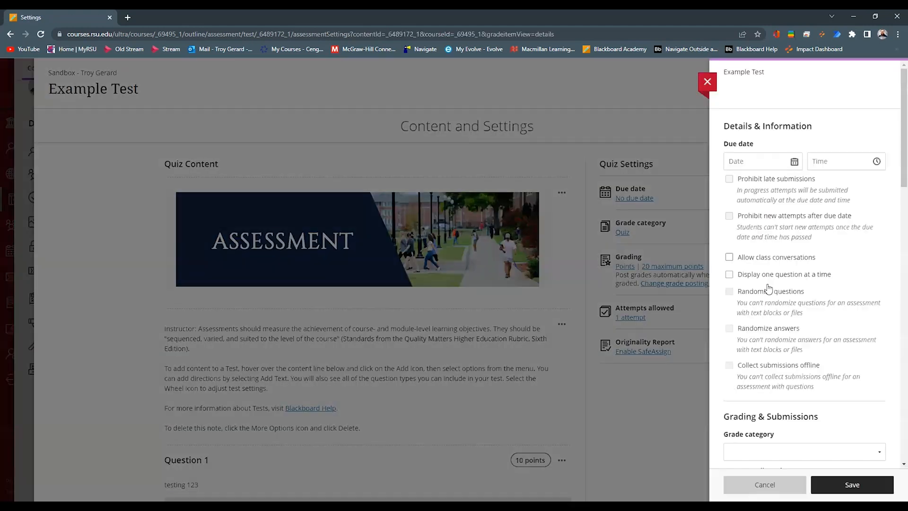
scroll(769, 341, down, 3)
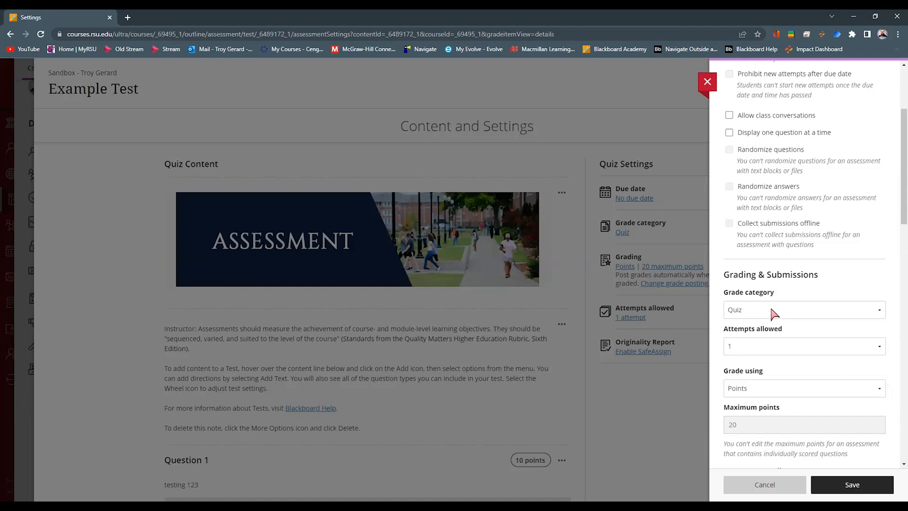
click(772, 312)
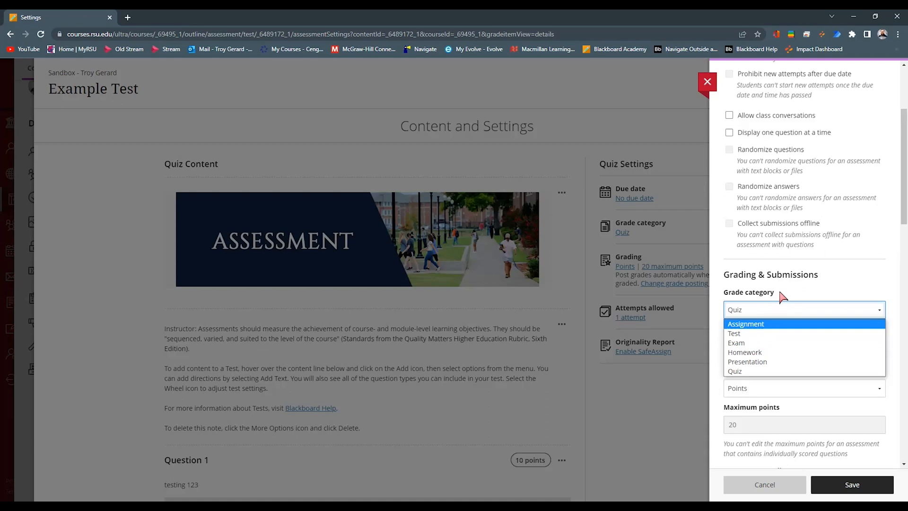
click(830, 473)
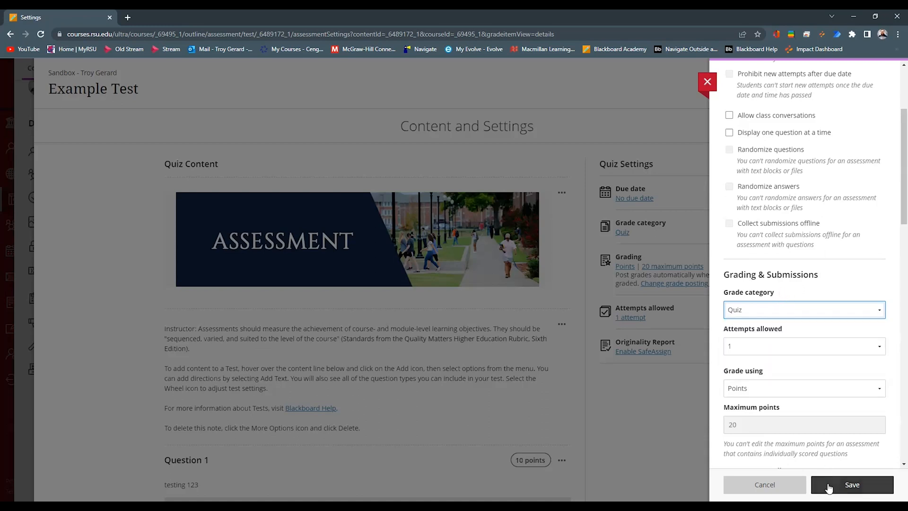
click(832, 484)
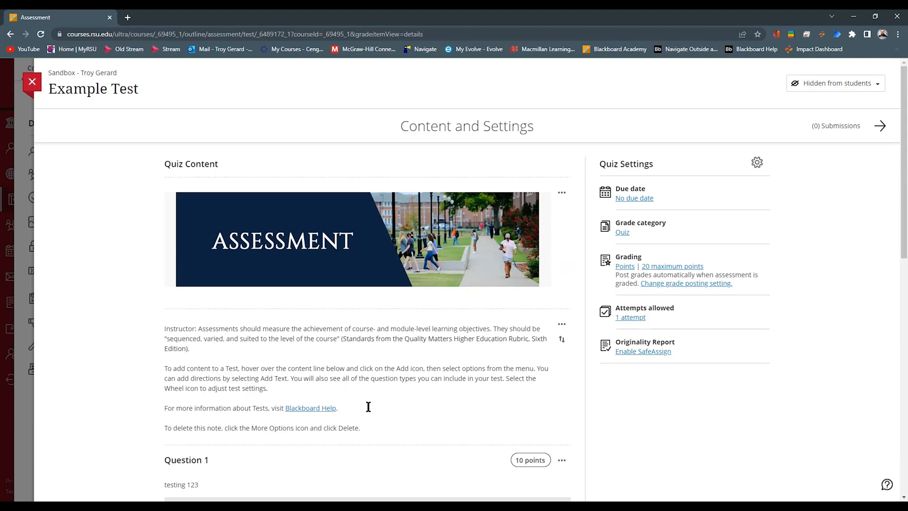
Review Example Test's questions, objectives, description, instructions and the additional content area for students
scroll(369, 407, down, 1)
scroll(378, 355, down, 1)
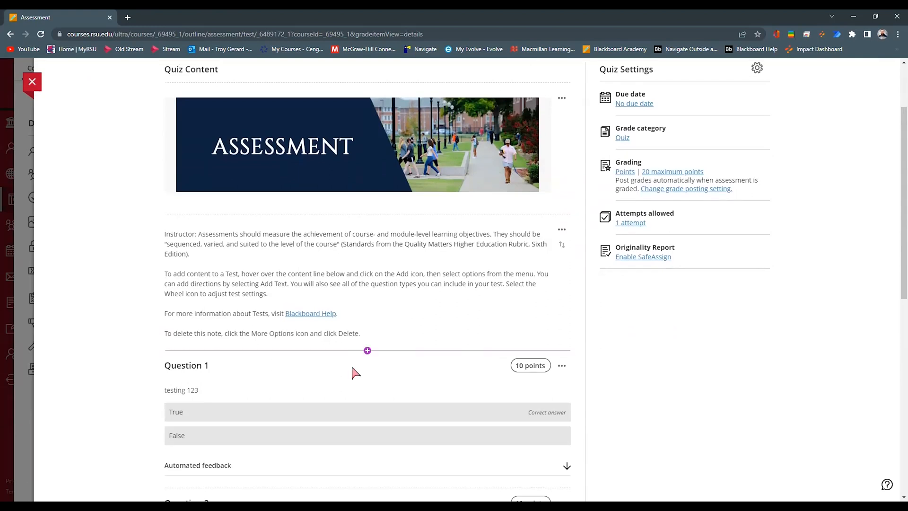
scroll(366, 369, down, 3)
scroll(372, 361, down, 1)
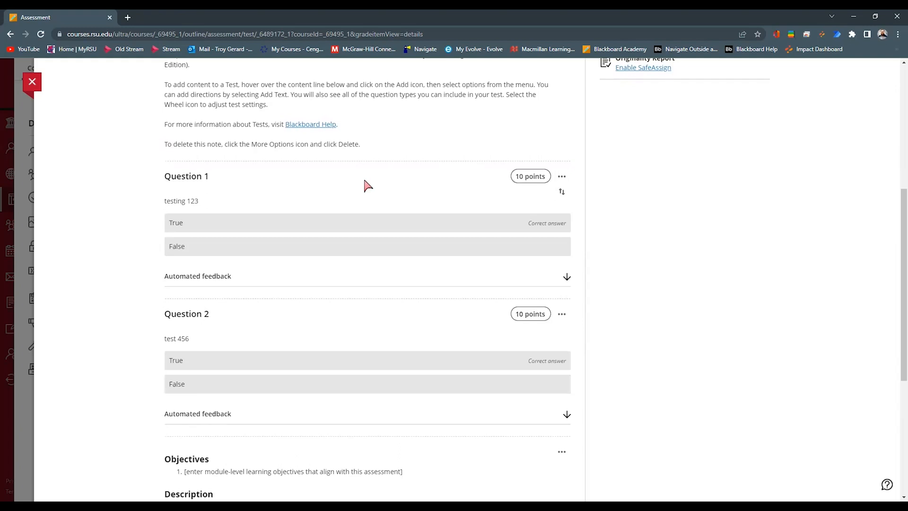
scroll(364, 191, down, 5)
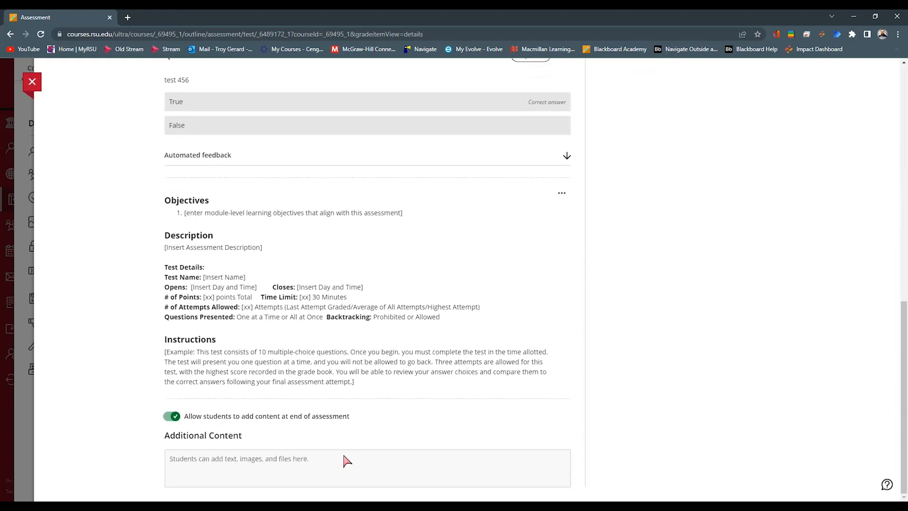
Examine the question and content types that can be added above Question 1, and review the two existing questions
scroll(348, 459, up, 7)
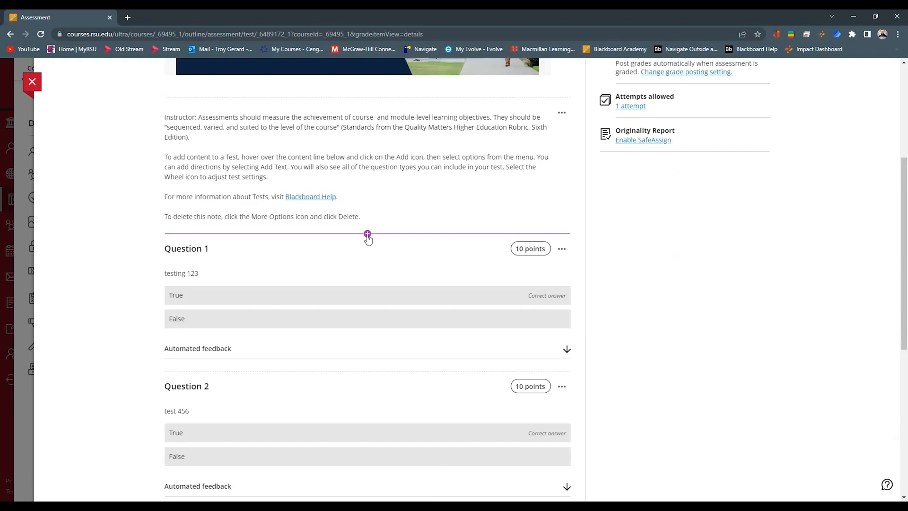
click(367, 234)
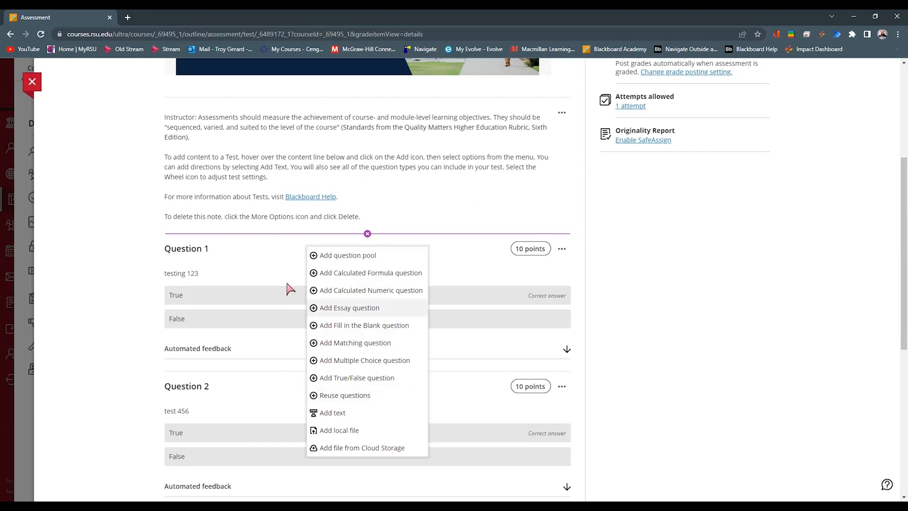
click(159, 259)
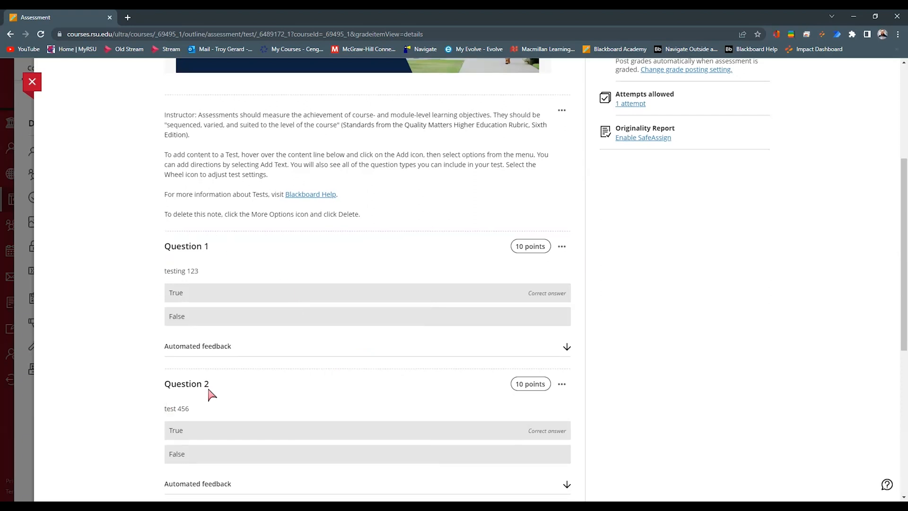
scroll(208, 395, down, 3)
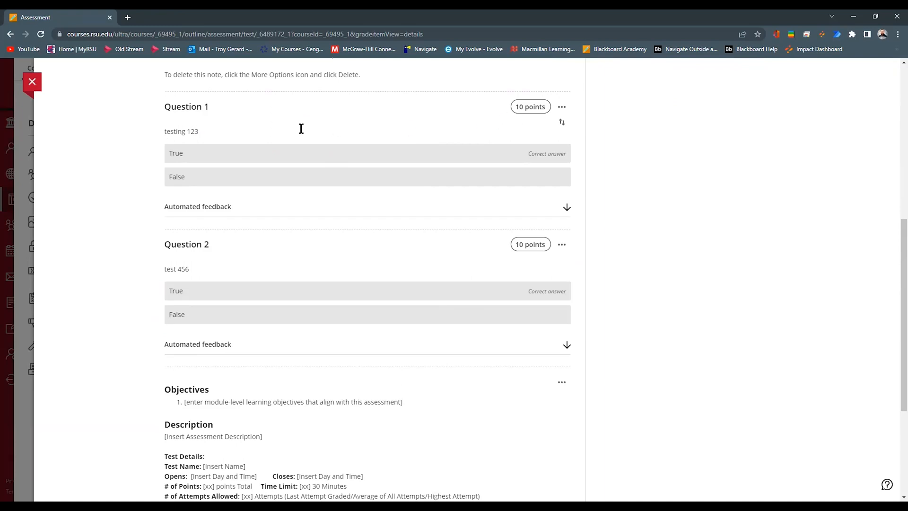
drag(203, 132, 150, 147)
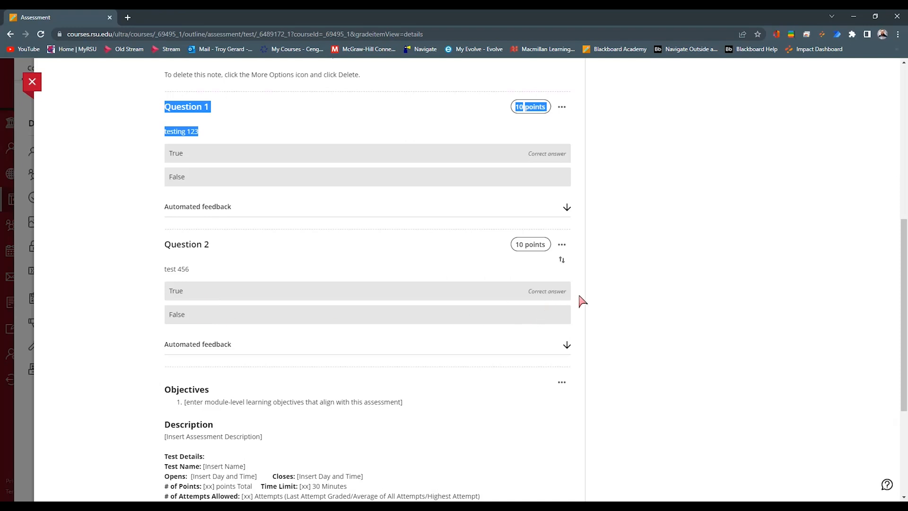
click(591, 158)
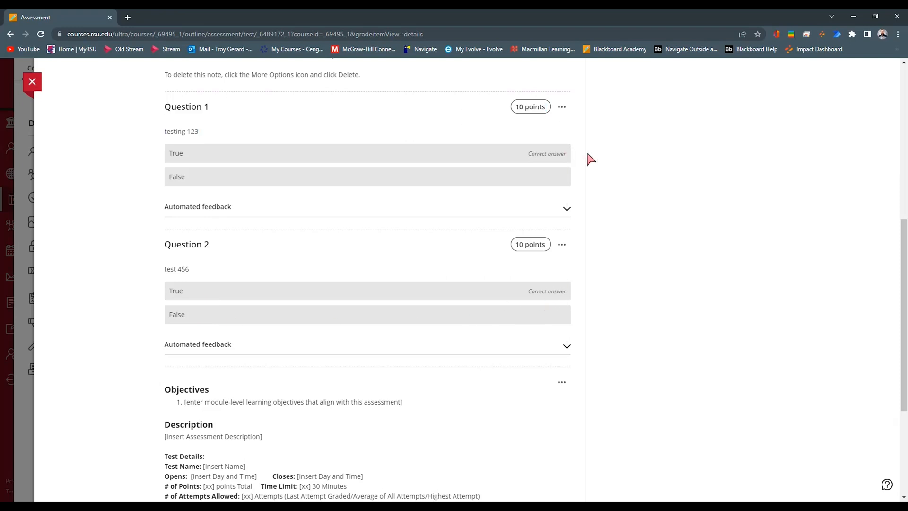
scroll(374, 161, up, 2)
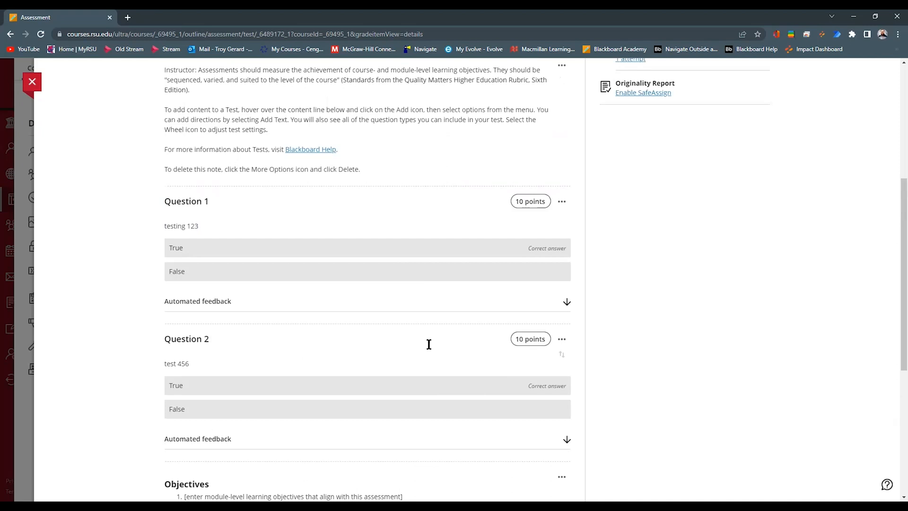
mouse_move(368, 191)
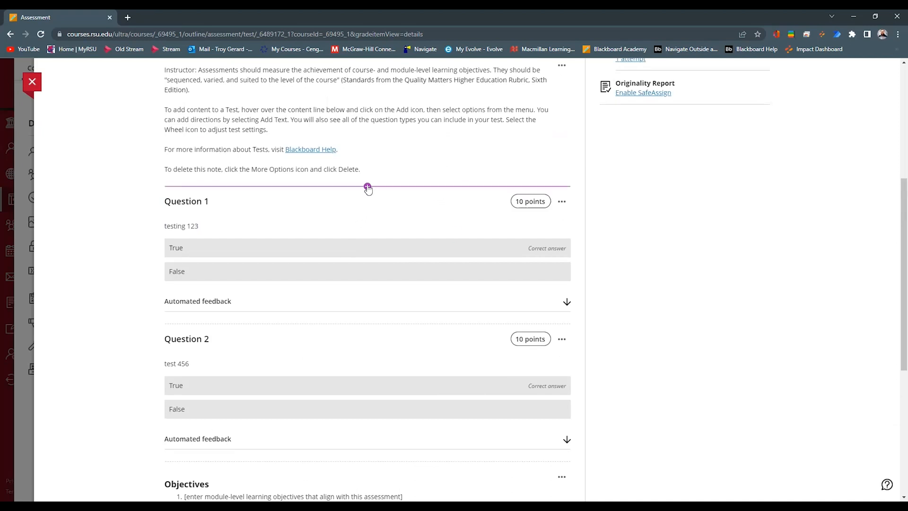
click(367, 186)
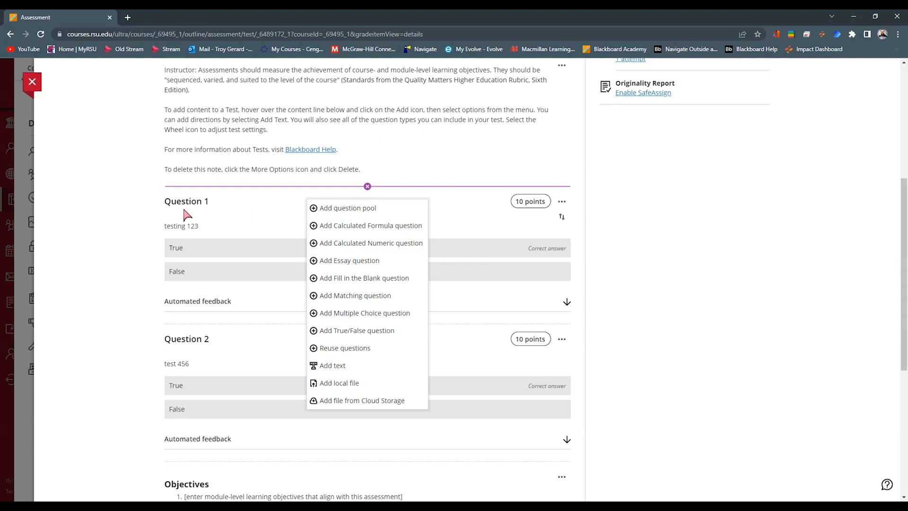
click(144, 350)
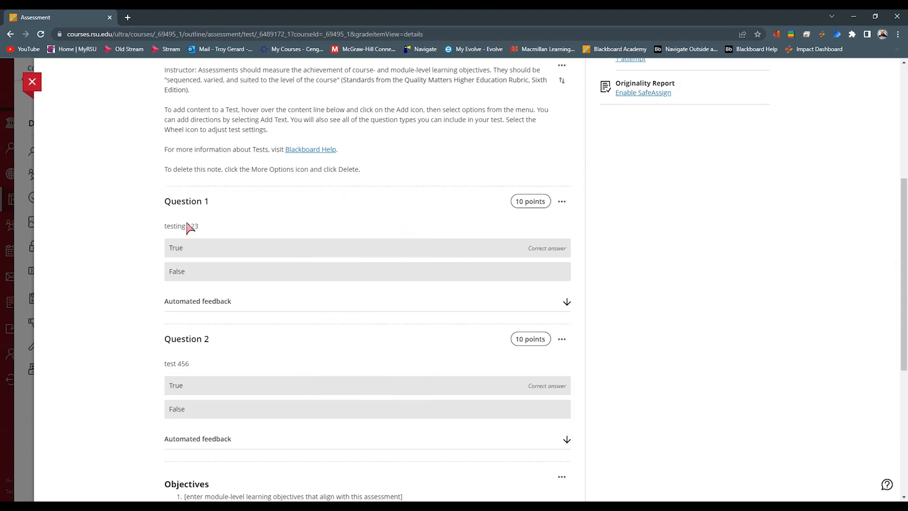
Set the attempts allowed for Example Test to 3 in the quiz settings and save
scroll(808, 302, up, 5)
scroll(795, 265, up, 1)
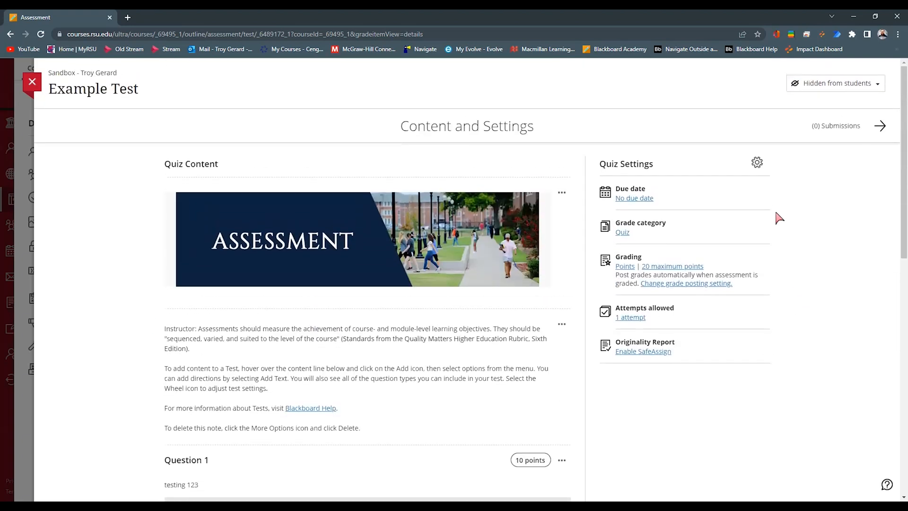
click(756, 163)
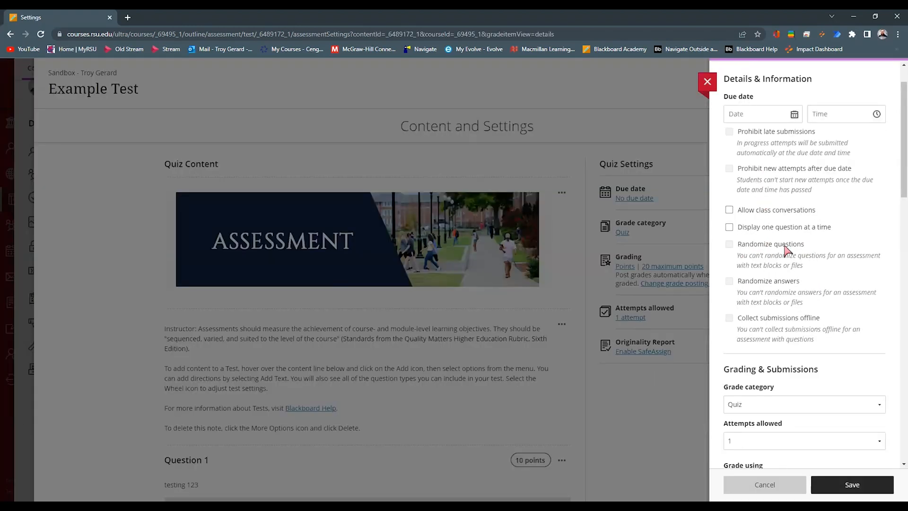
scroll(804, 249, down, 2)
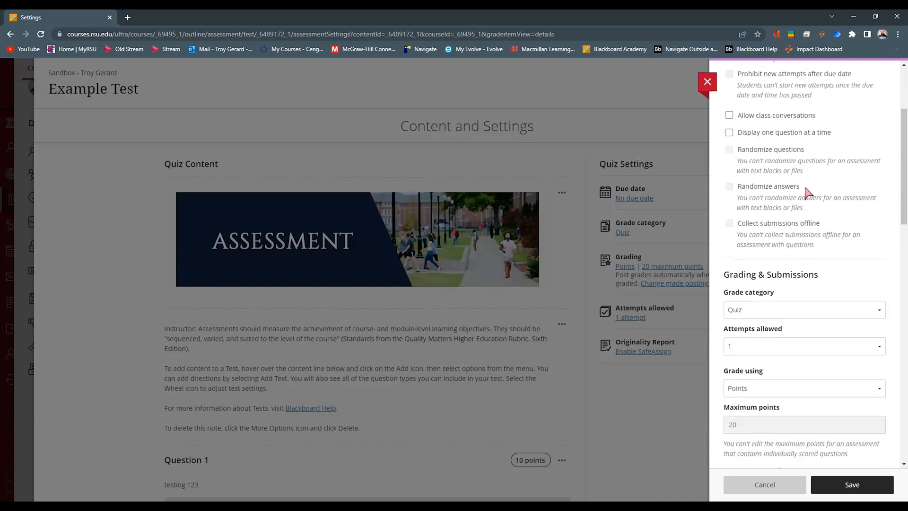
scroll(821, 194, down, 2)
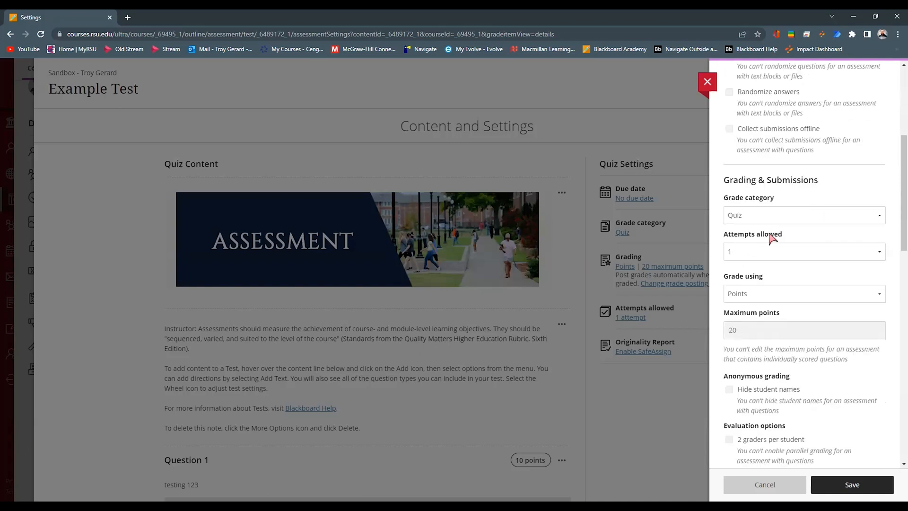
click(756, 255)
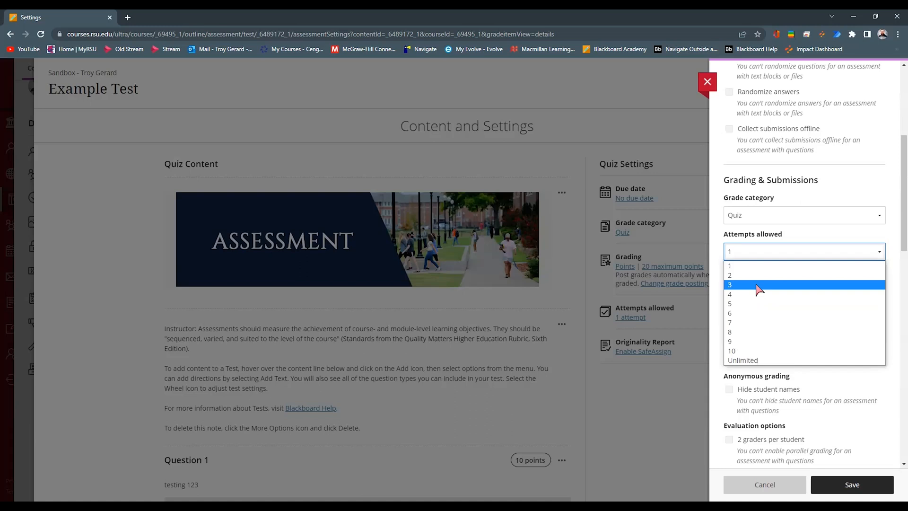
click(758, 286)
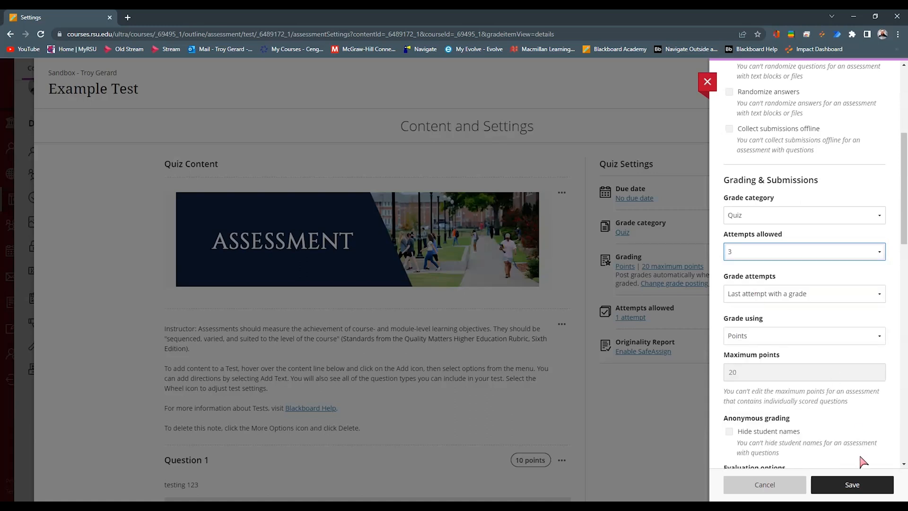
click(855, 487)
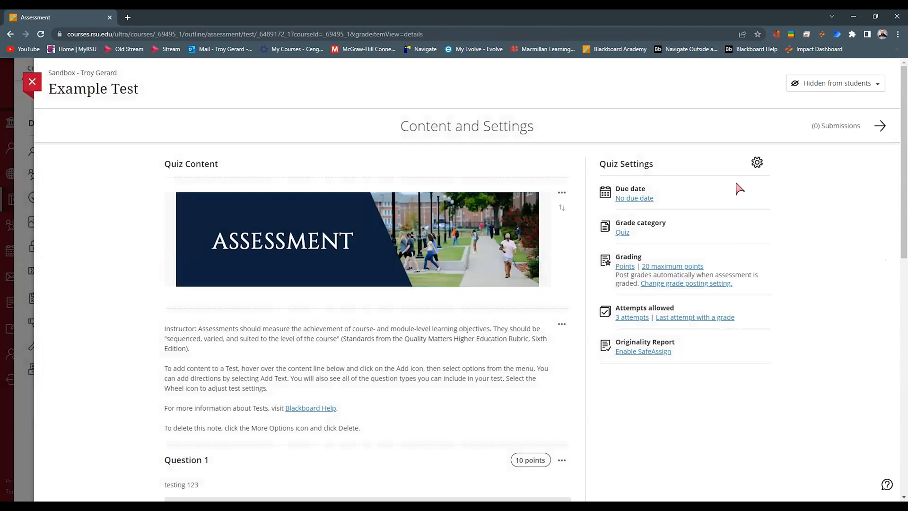
Reopen the quiz settings and examine the Grade attempts options, keeping Last attempt with a grade
click(757, 162)
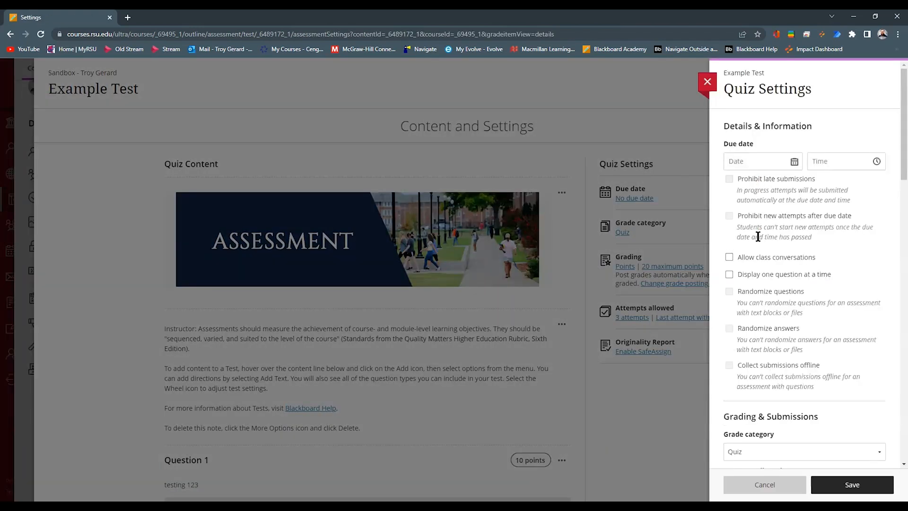
click(764, 280)
click(817, 228)
scroll(814, 230, down, 3)
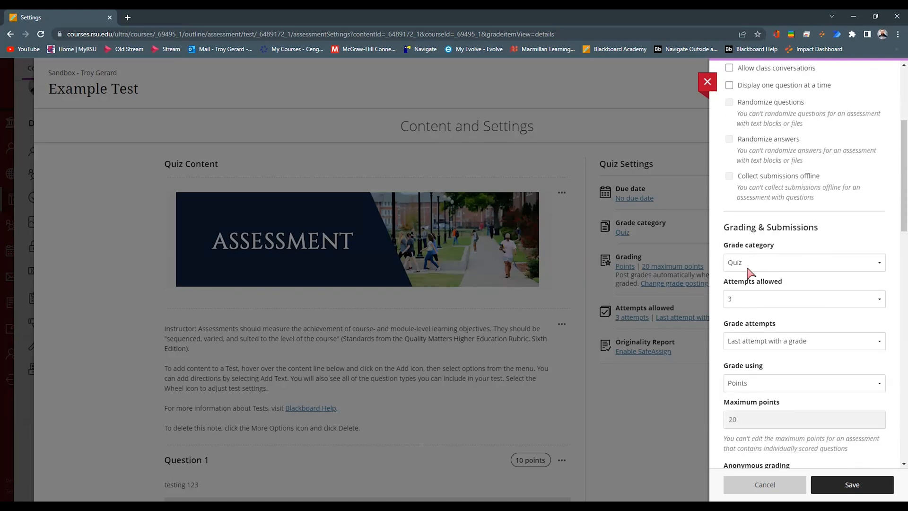
scroll(750, 269, down, 1)
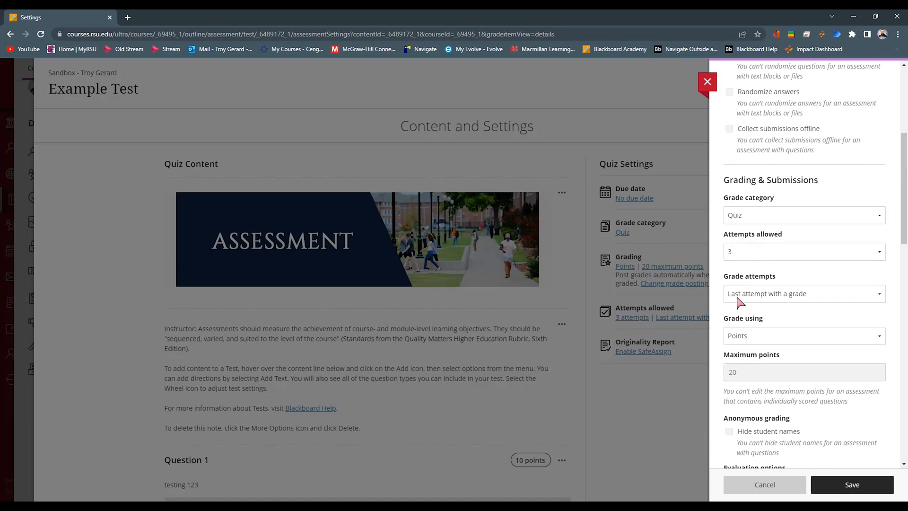
click(767, 298)
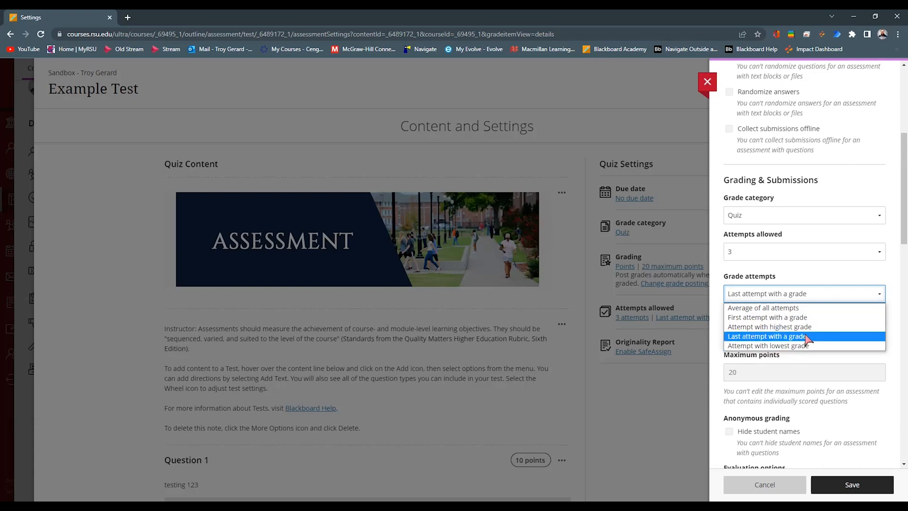
click(891, 323)
Check the Grade using options and the maximum points, keep Points, and save the quiz settings
scroll(772, 307, down, 2)
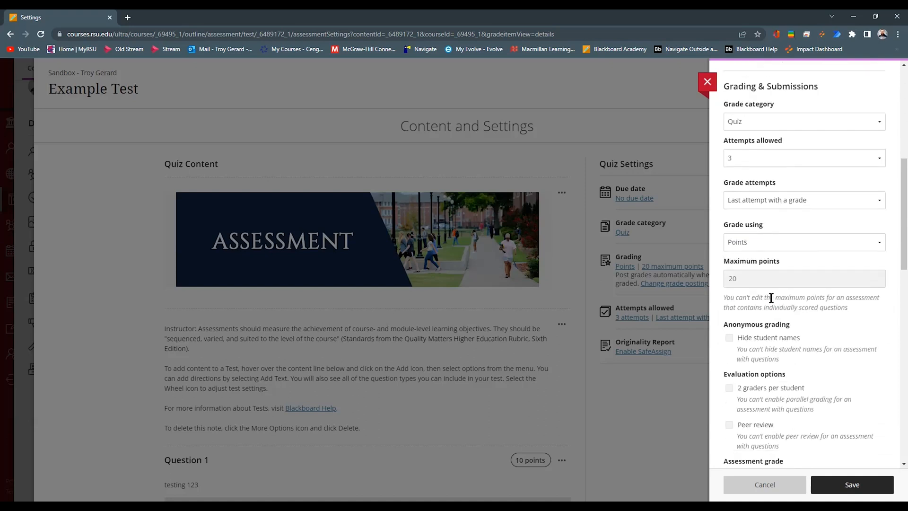
click(758, 243)
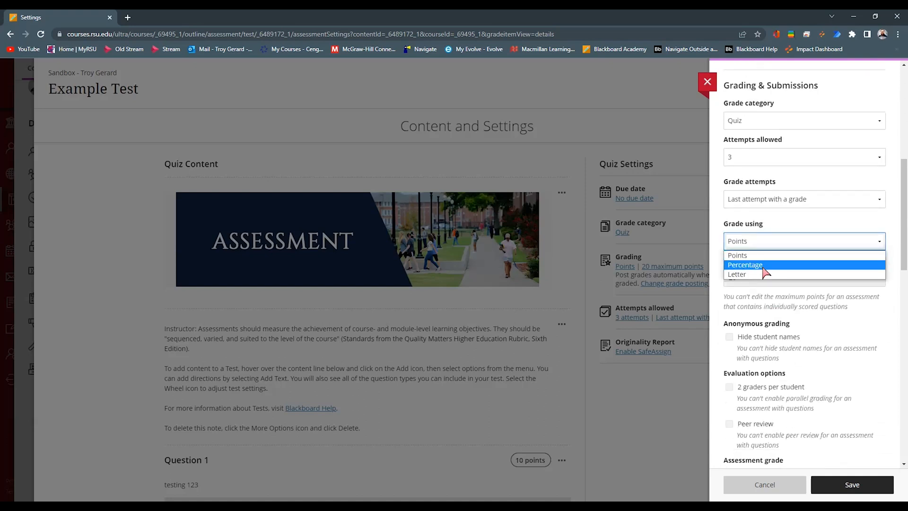
click(783, 225)
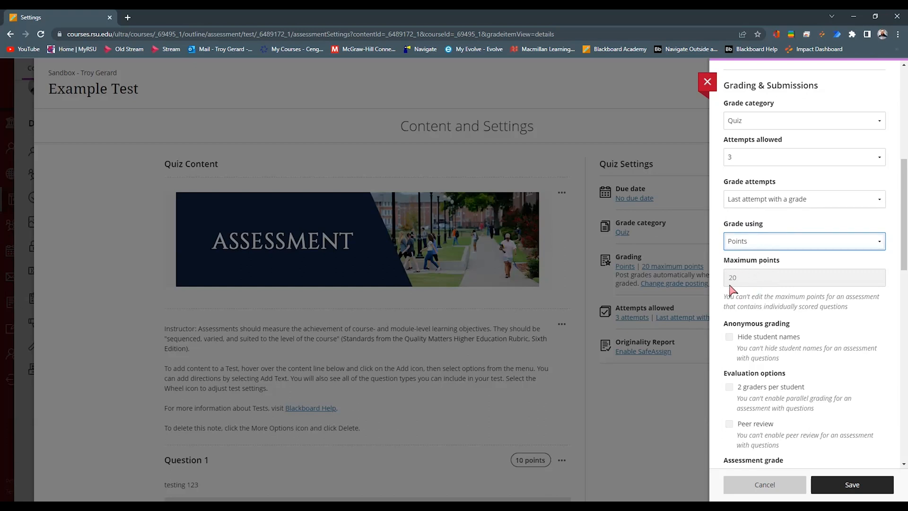
scroll(739, 286, down, 2)
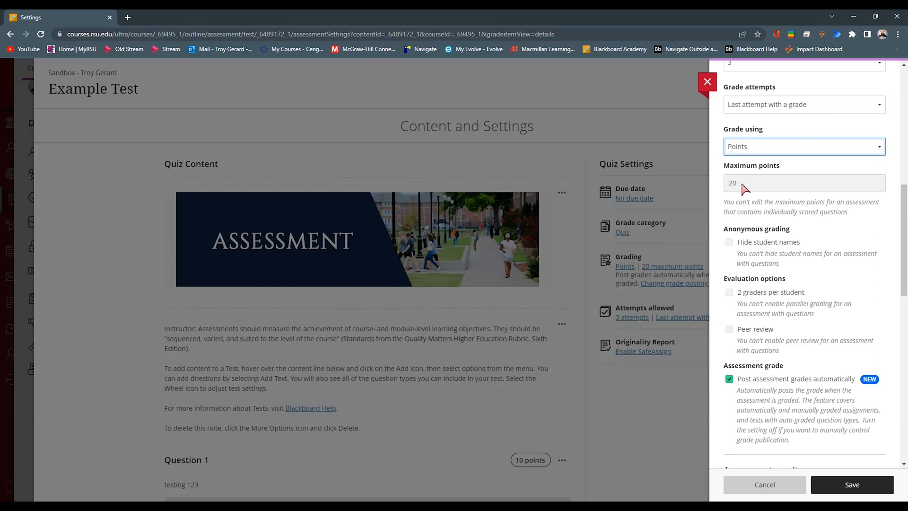
click(835, 485)
Set Question 1 to 15 points and save the question
scroll(548, 380, down, 4)
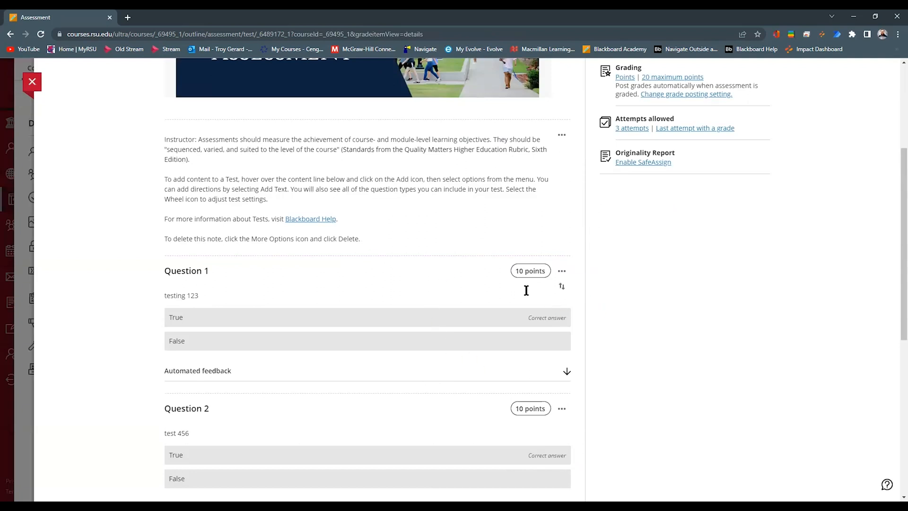
click(529, 270)
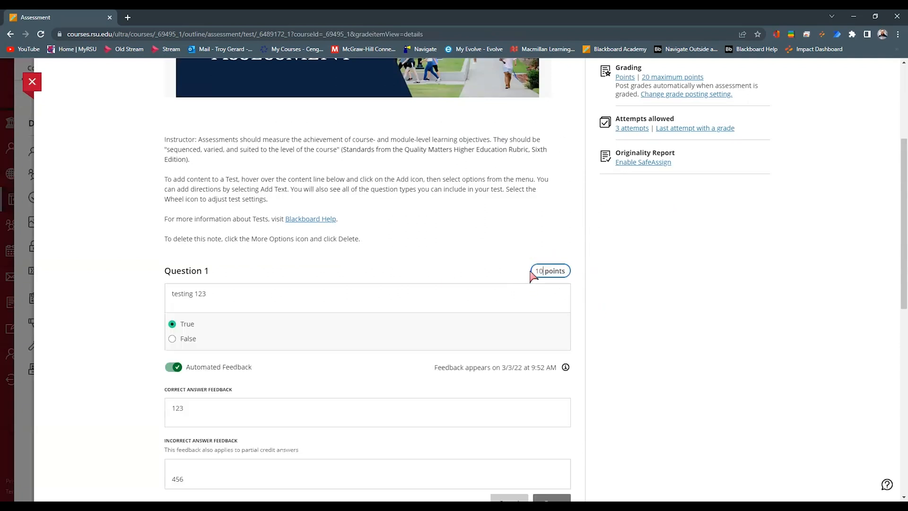
double_click(544, 272)
text(15)
scroll(554, 310, down, 2)
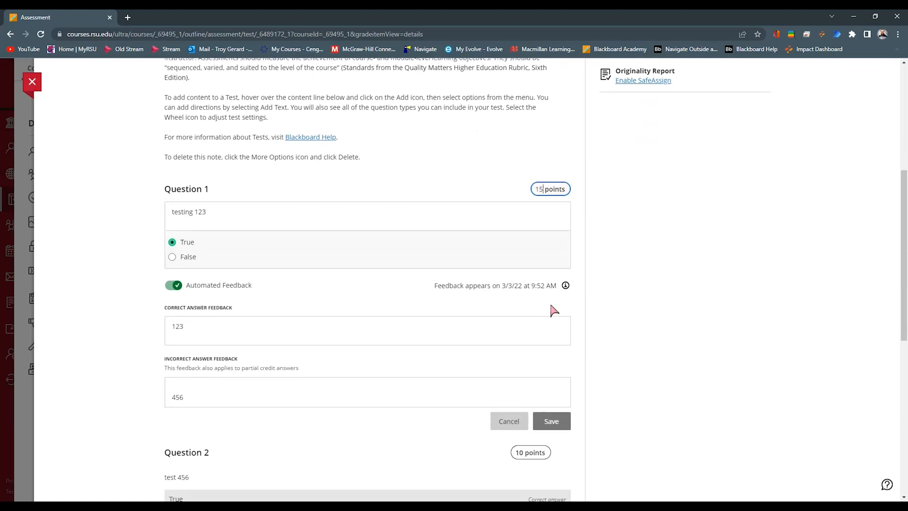
scroll(554, 311, down, 1)
click(553, 364)
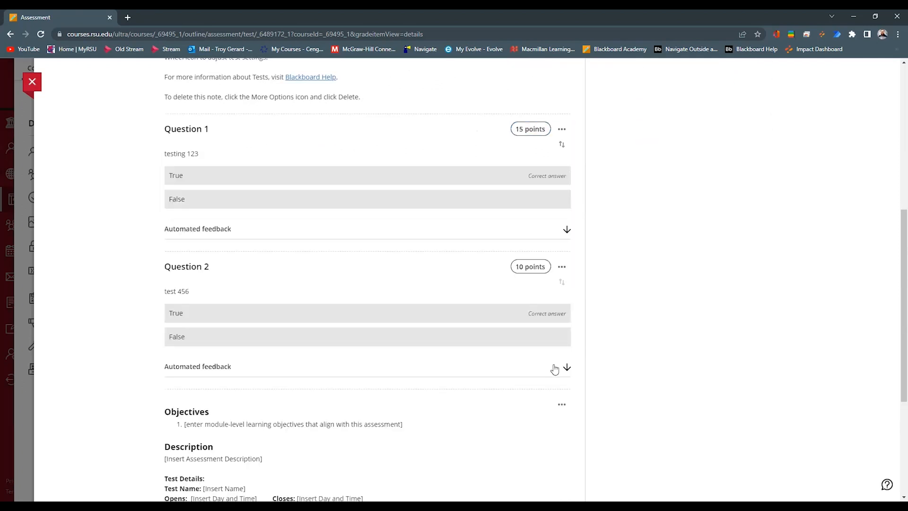
Change the value of Question 2 to 15 points and save it
click(521, 267)
double_click(540, 267)
text(15)
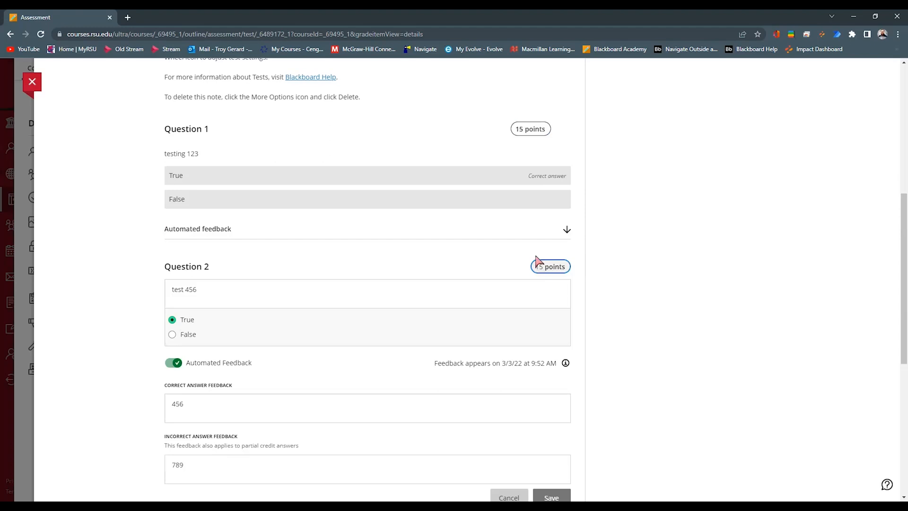
scroll(544, 286, down, 1)
click(555, 453)
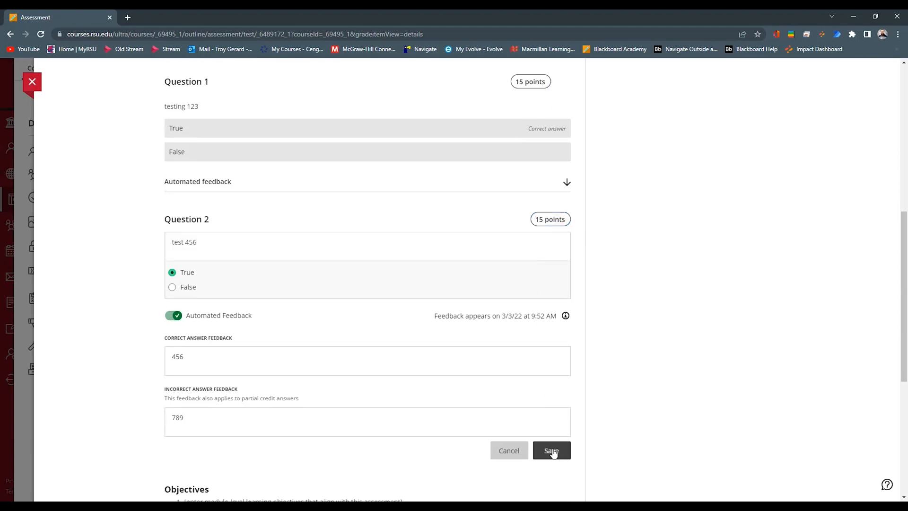
Check the maximum points of Example Test in the grading and submission section of the quiz settings
scroll(670, 385, up, 6)
scroll(676, 354, up, 1)
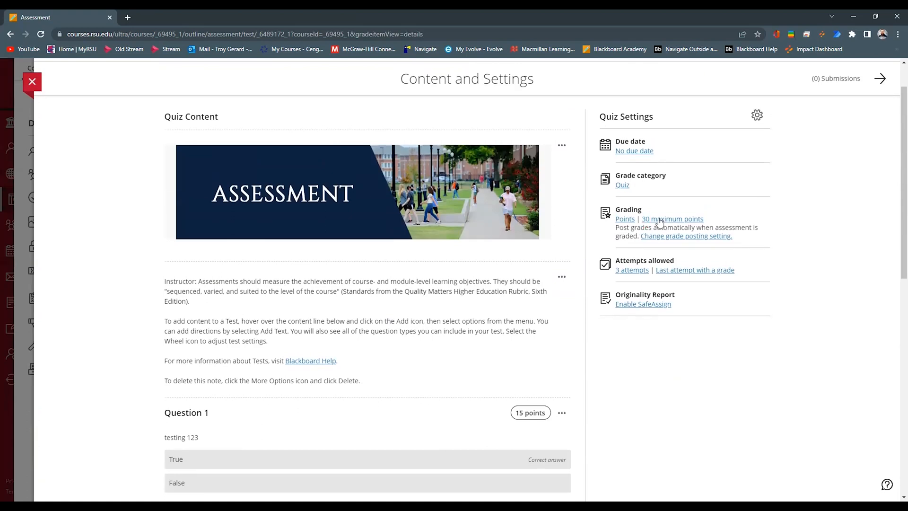
click(756, 116)
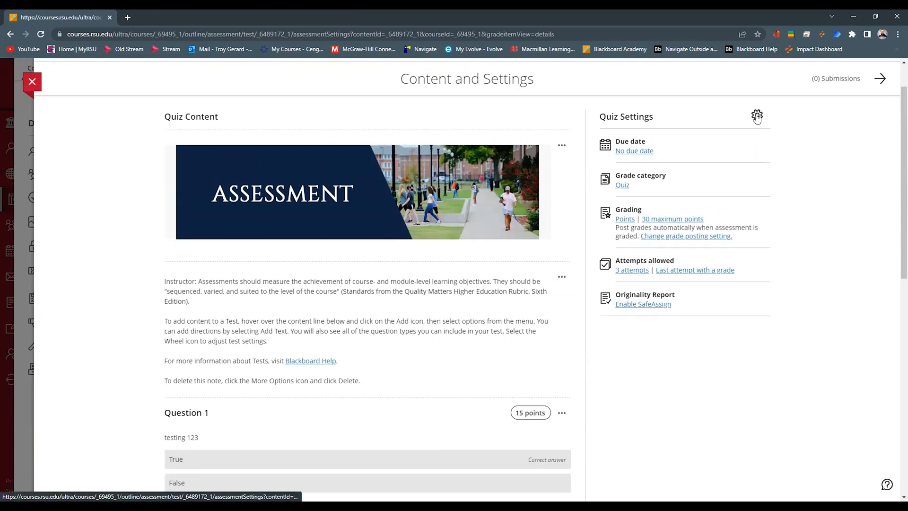
scroll(784, 354, down, 5)
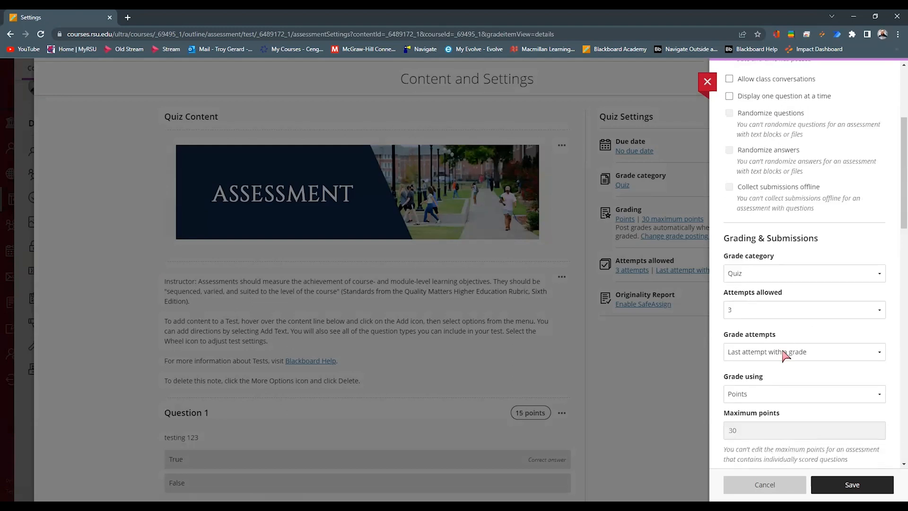
scroll(733, 376, down, 1)
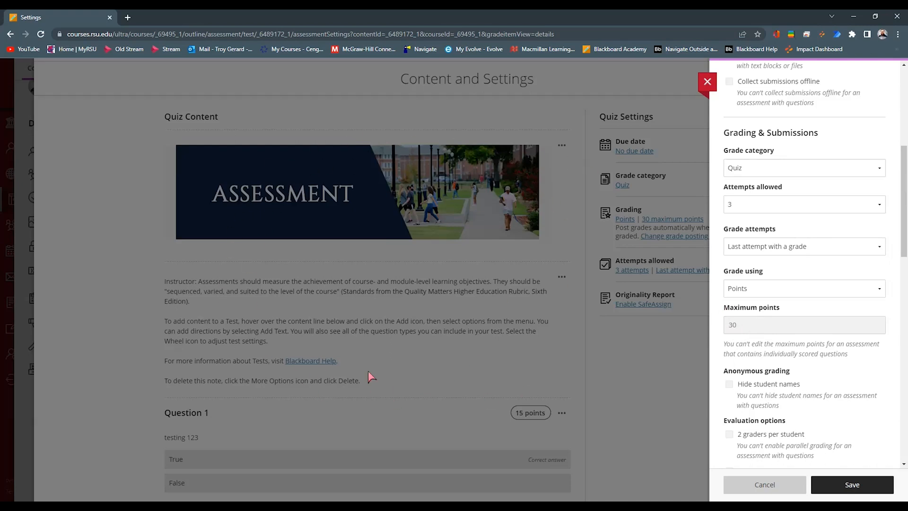
Open the assessment results timing from the submission view setting in Example Test's quiz settings
scroll(817, 347, down, 2)
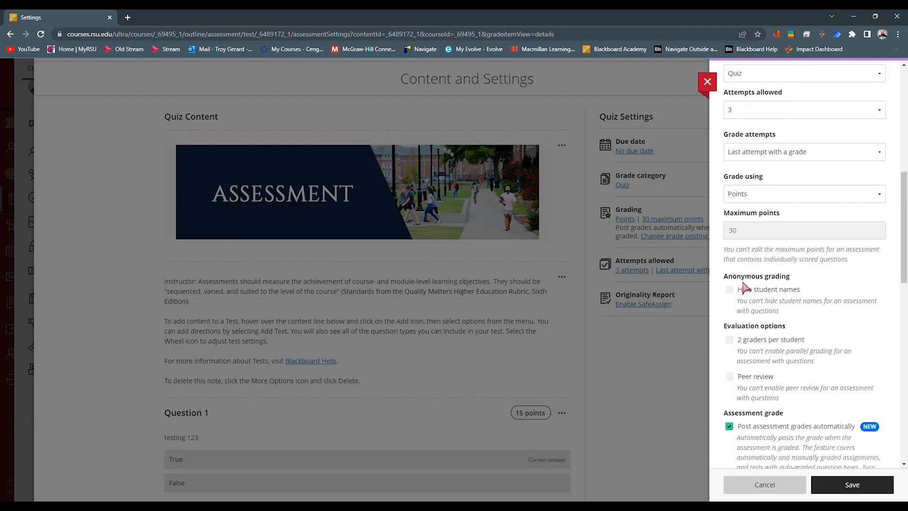
scroll(776, 284, down, 1)
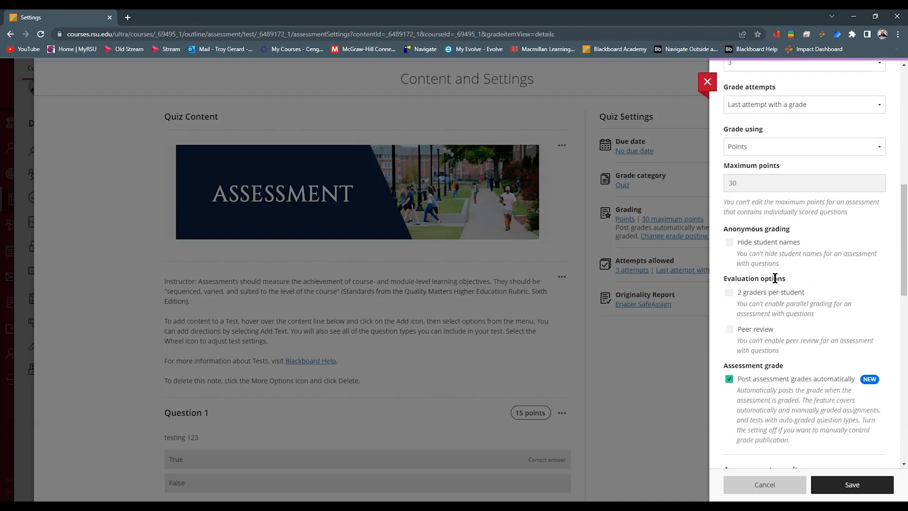
scroll(821, 312, down, 2)
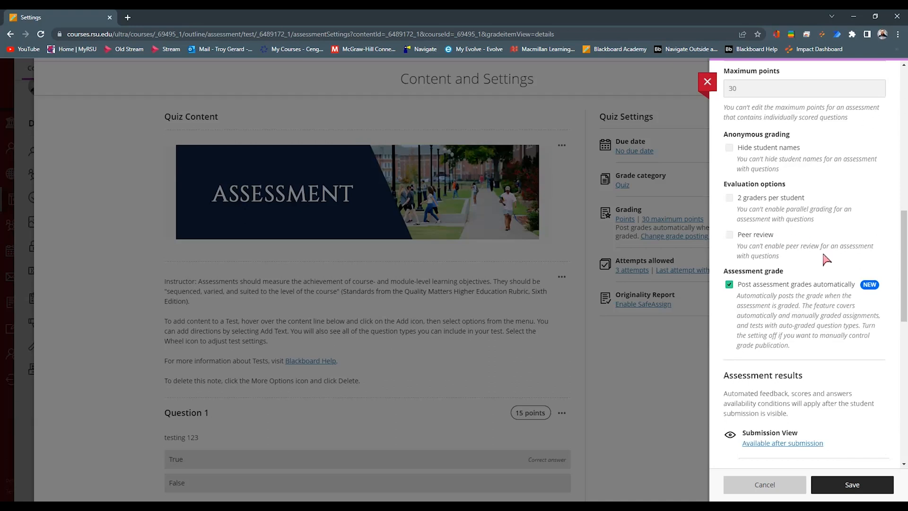
scroll(825, 248, down, 1)
scroll(804, 286, down, 2)
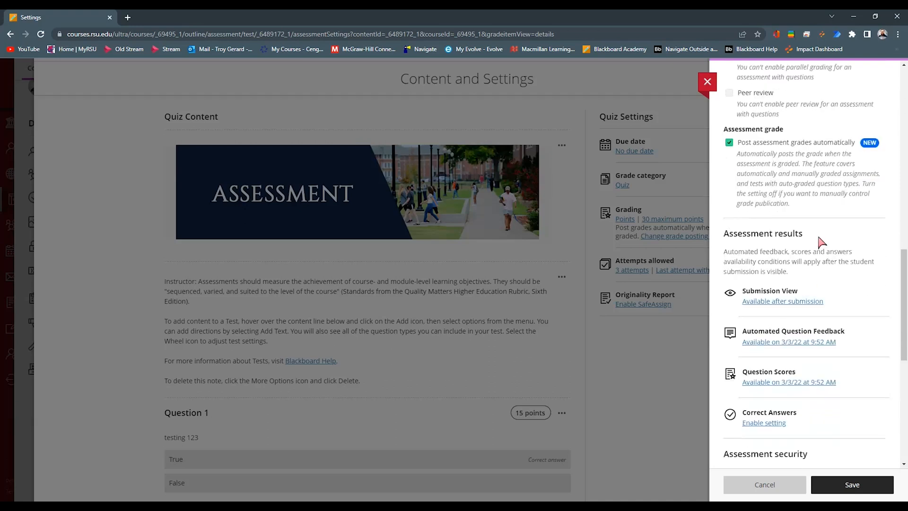
scroll(799, 239, down, 1)
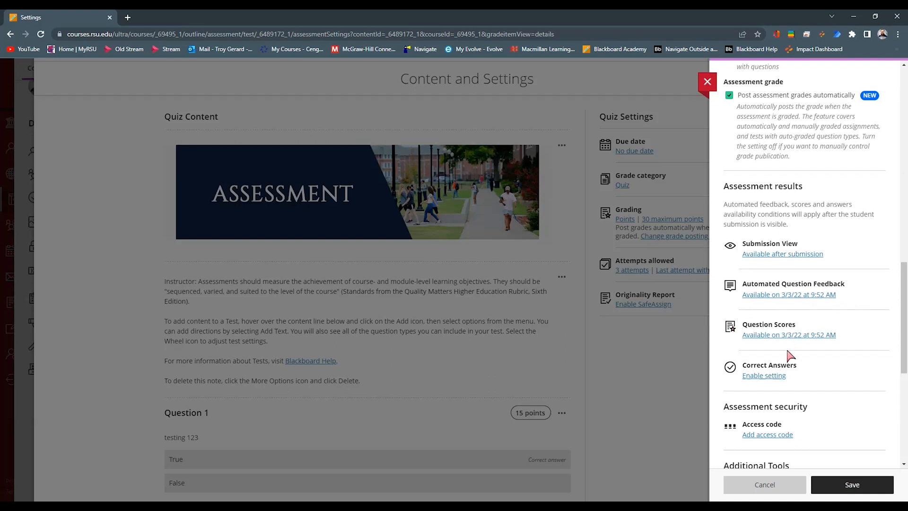
click(768, 254)
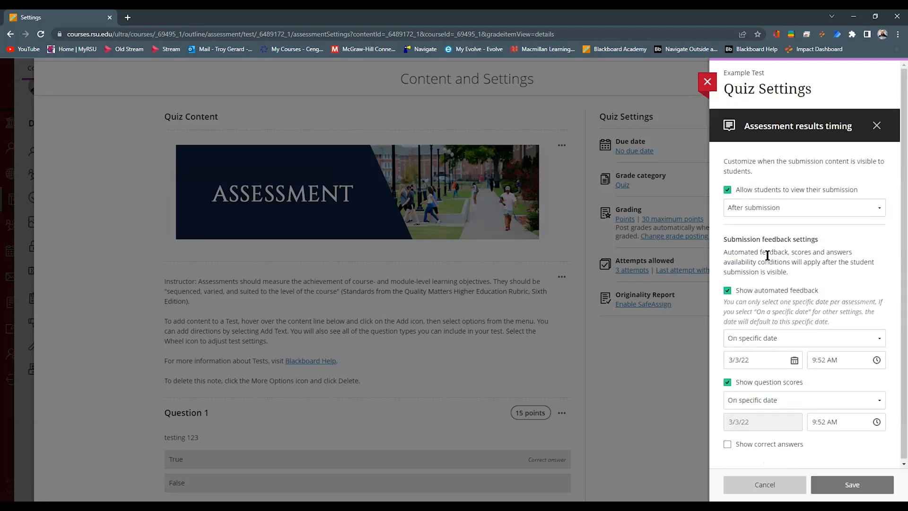
Check the timing choices for viewing submissions and showing automated feedback, keeping After submission and On specific date
click(758, 213)
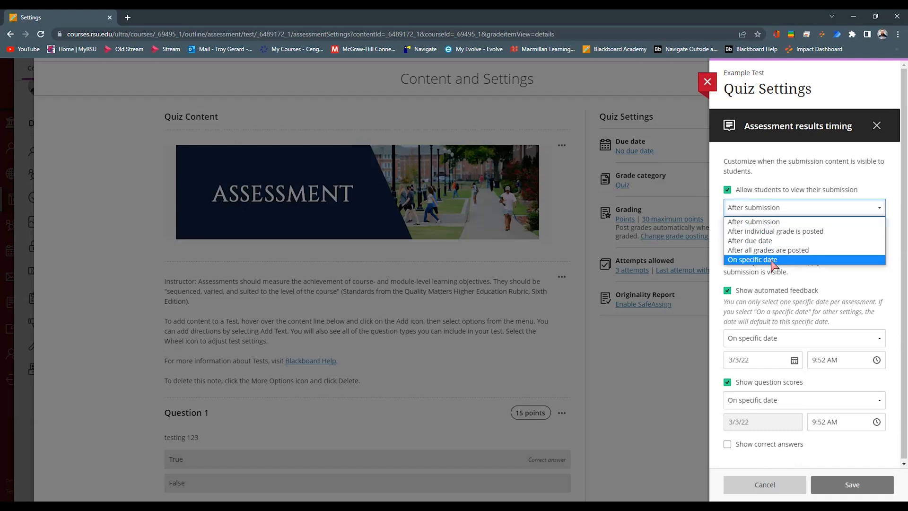
click(813, 221)
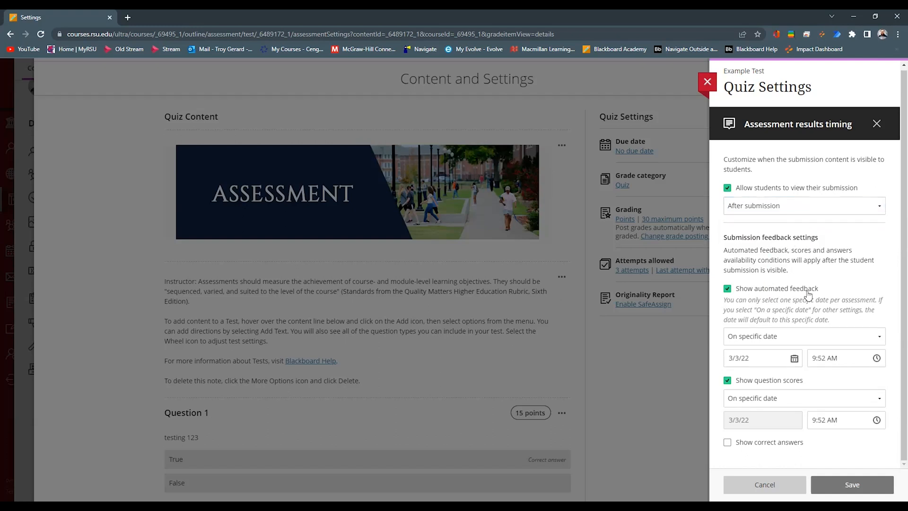
click(787, 339)
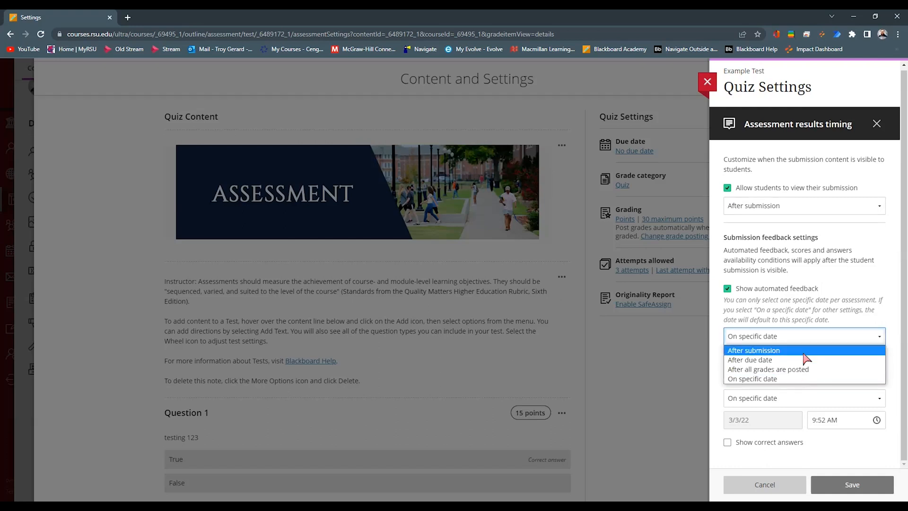
click(816, 318)
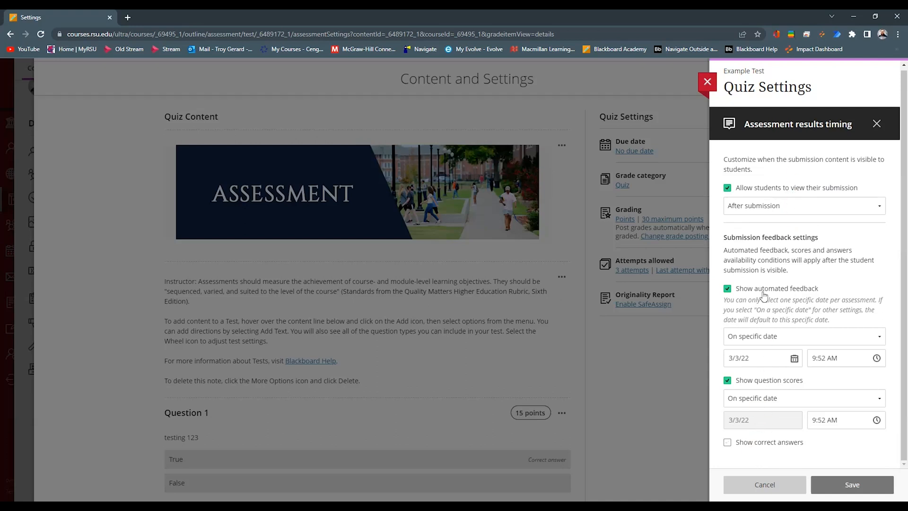
Enable showing correct answers on a specific date and save the assessment results timing
click(727, 443)
scroll(803, 437, down, 1)
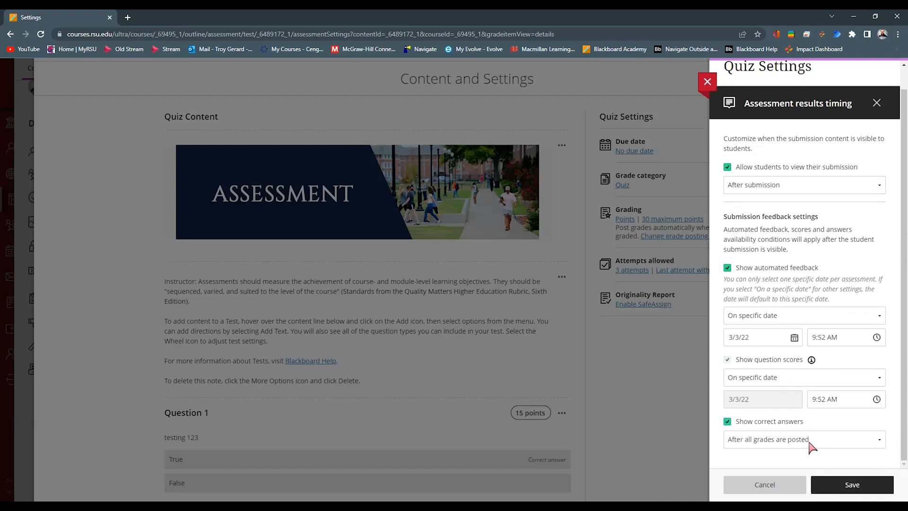
click(810, 443)
click(789, 443)
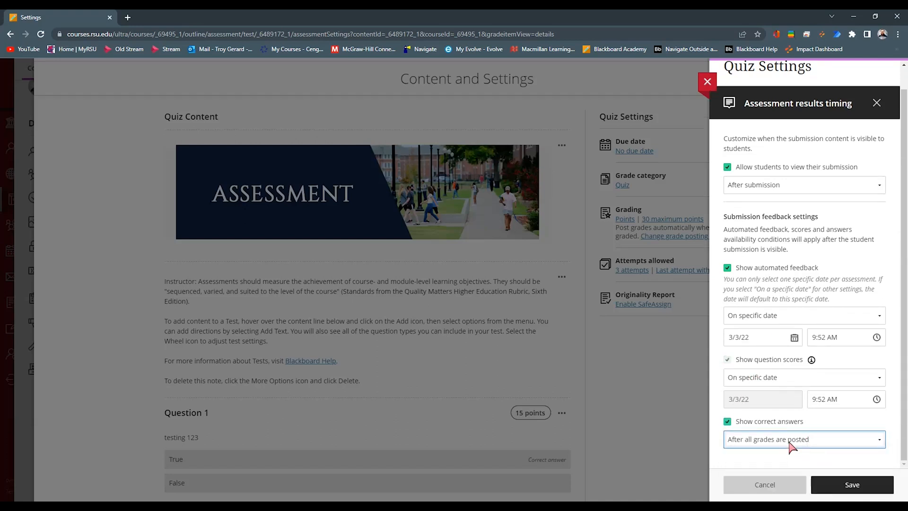
click(771, 482)
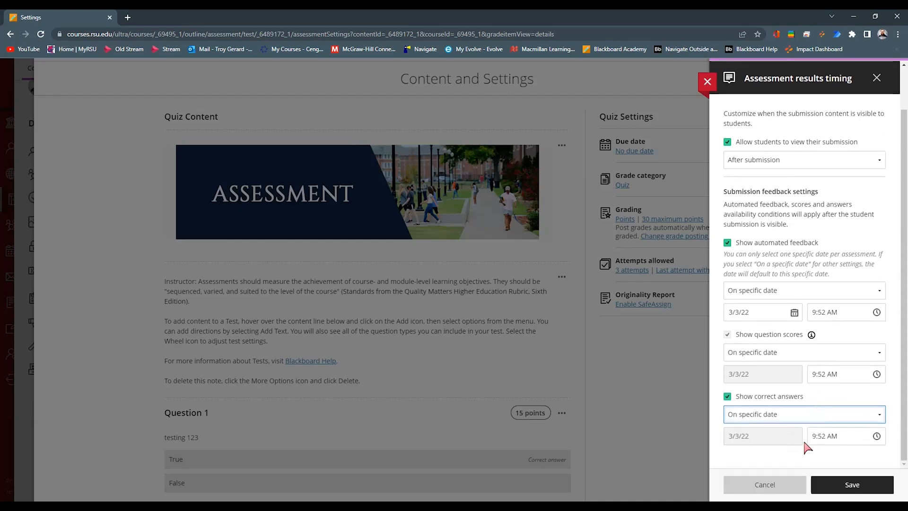
click(771, 436)
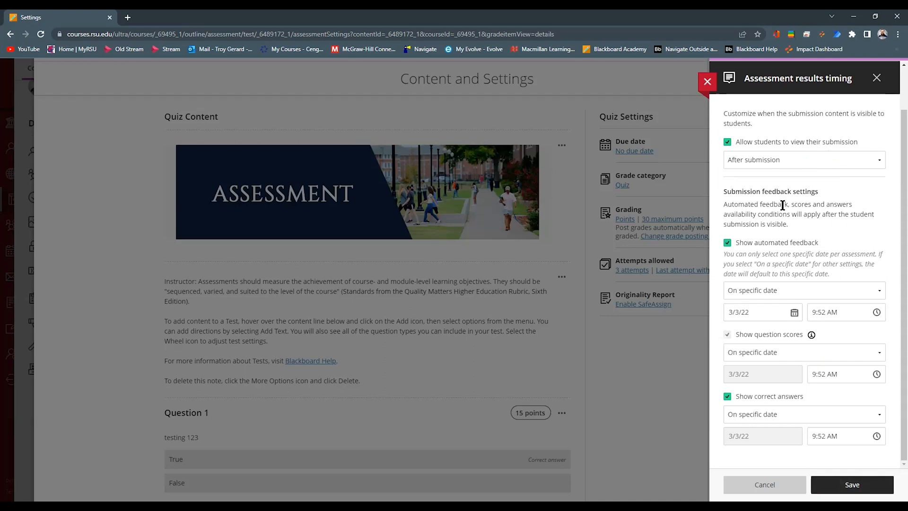
click(852, 484)
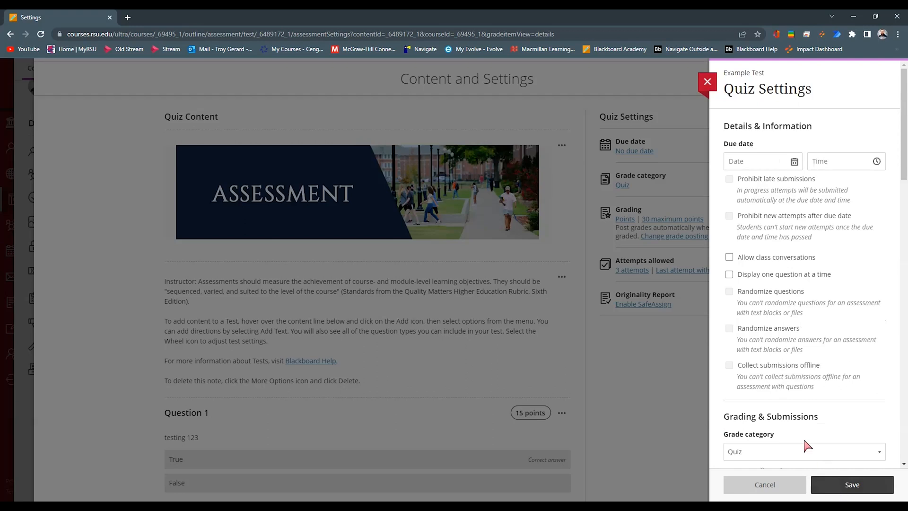
Review the quiz settings from grading through assessment results, security, additional tools and originality report, and return to the course content
scroll(785, 426, down, 1)
scroll(750, 296, down, 5)
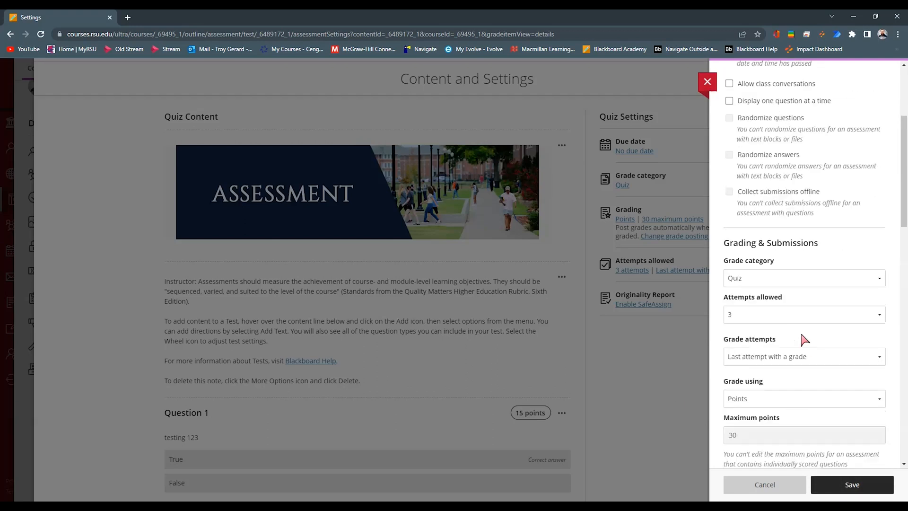
scroll(807, 330, down, 2)
scroll(801, 376, down, 3)
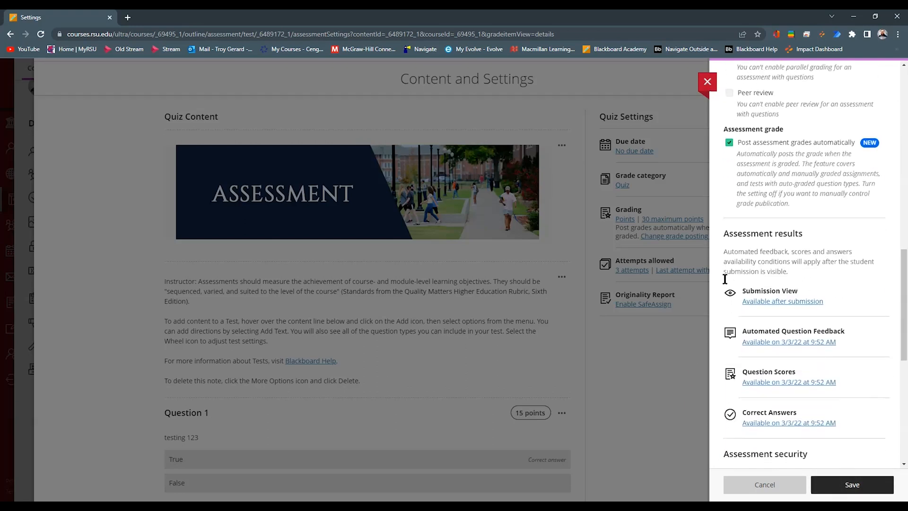
scroll(795, 237, down, 2)
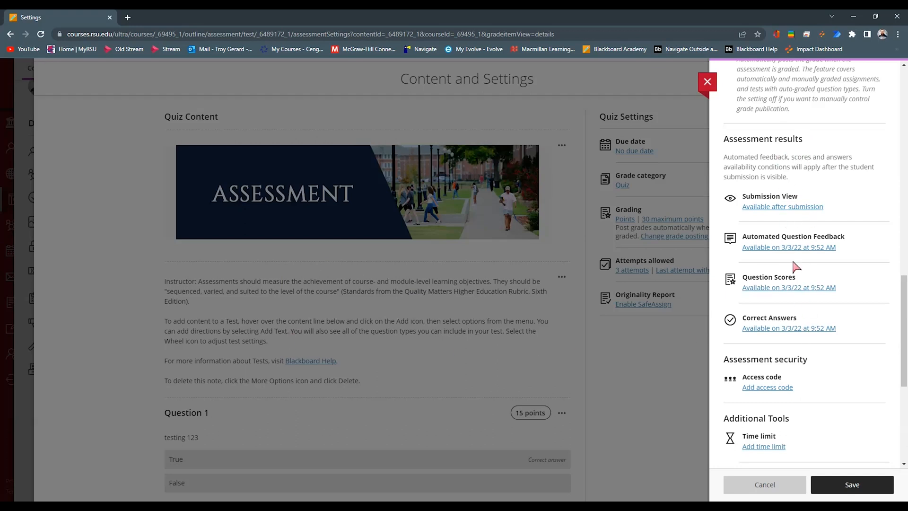
scroll(780, 350, down, 6)
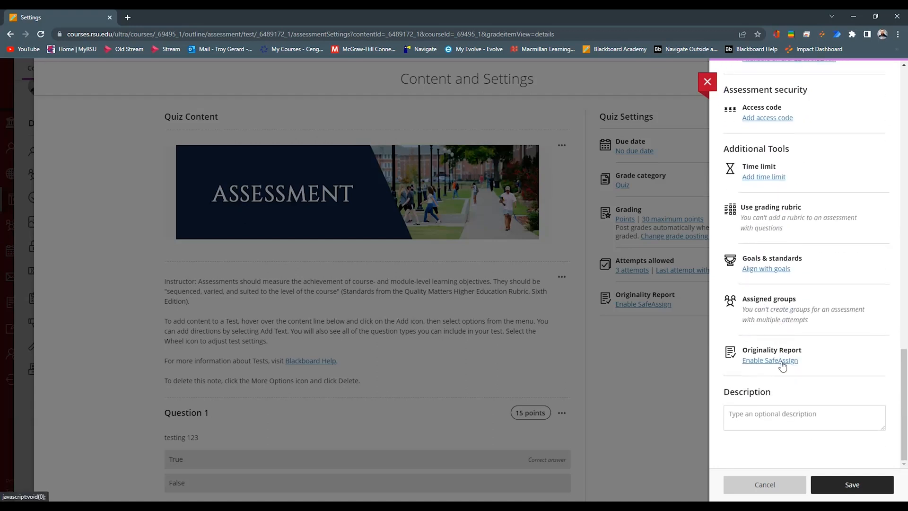
scroll(780, 366, up, 4)
scroll(782, 367, up, 8)
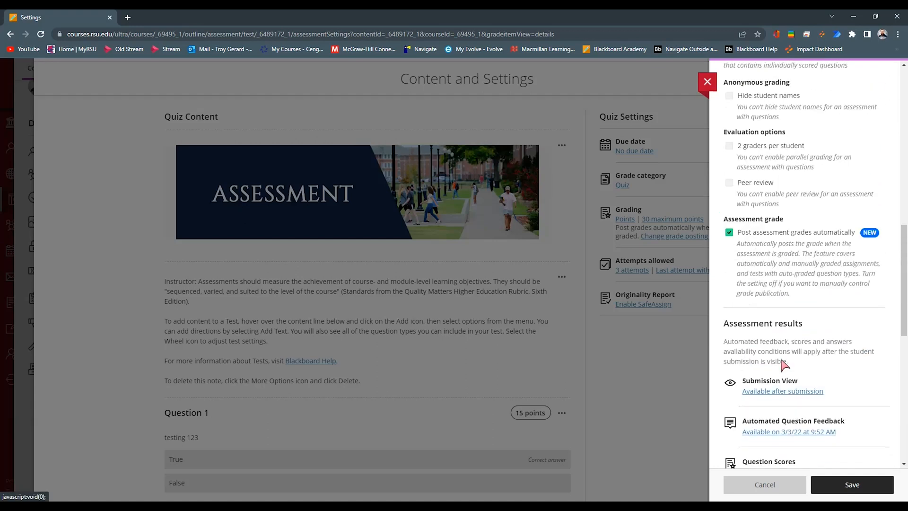
scroll(783, 367, up, 5)
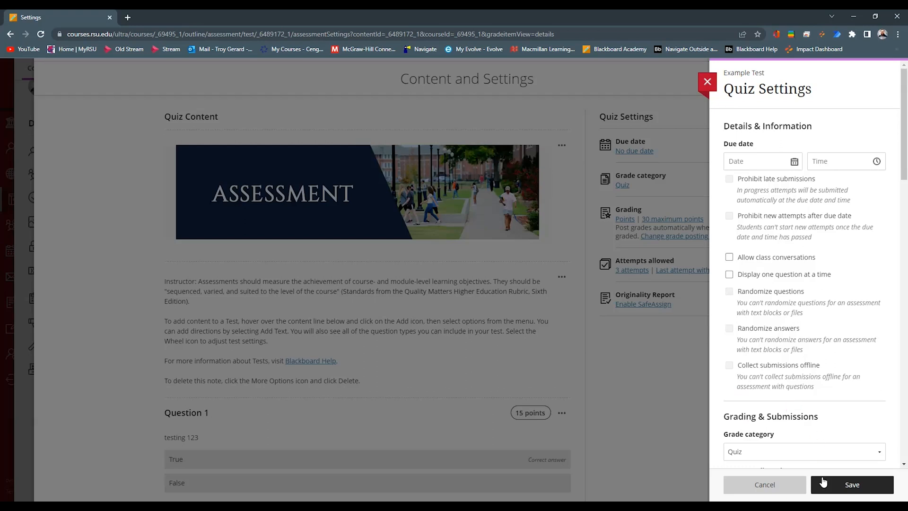
click(662, 107)
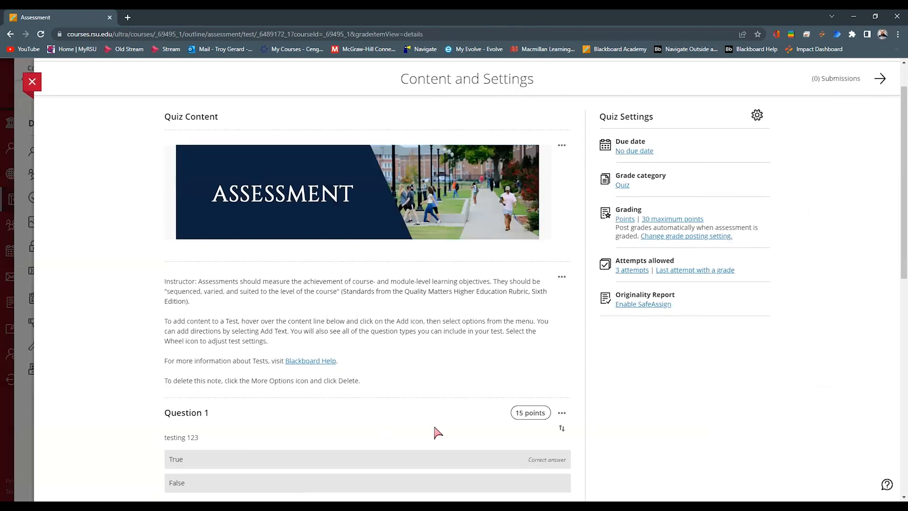
click(32, 81)
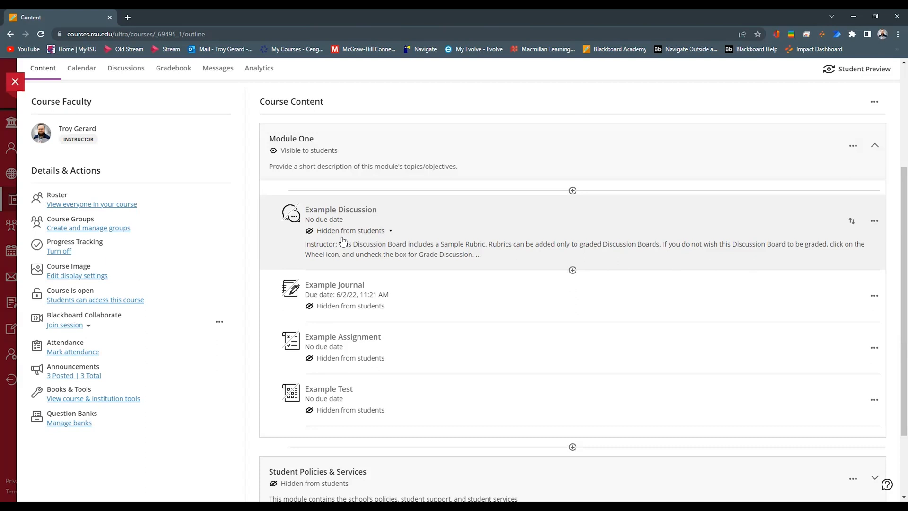
Make Example Discussion and Example Journal in Module One visible to students
click(390, 231)
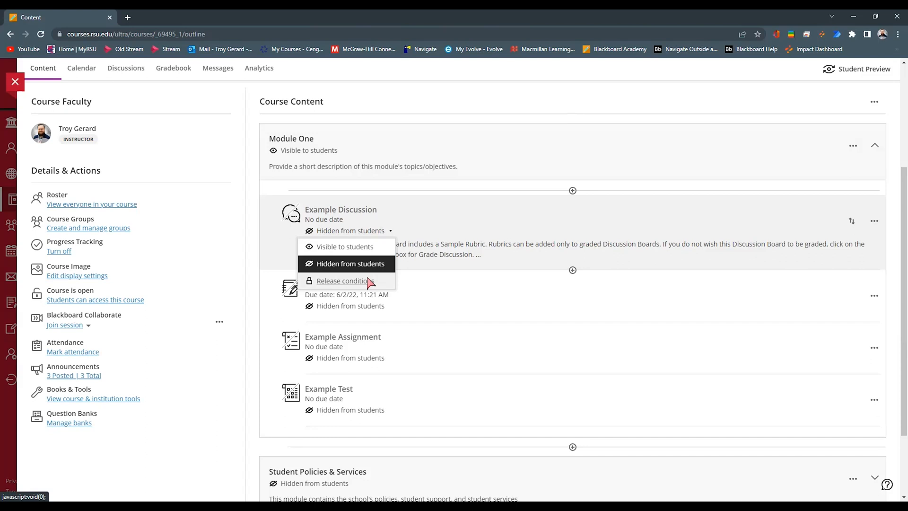
click(354, 248)
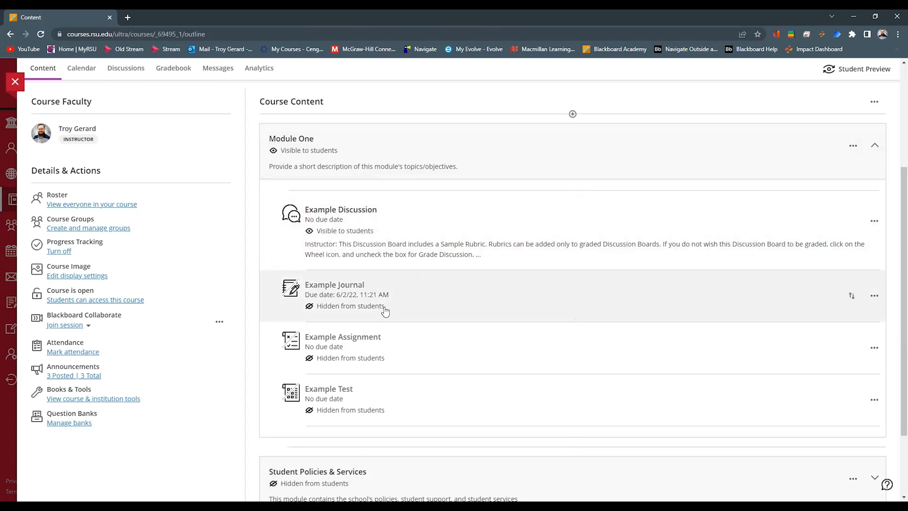
click(385, 310)
click(348, 320)
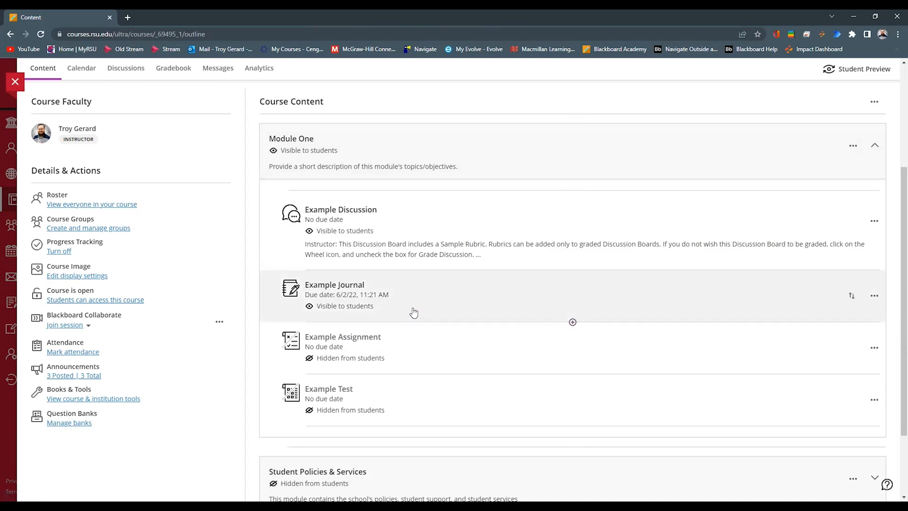
scroll(414, 311, down, 2)
scroll(425, 293, up, 3)
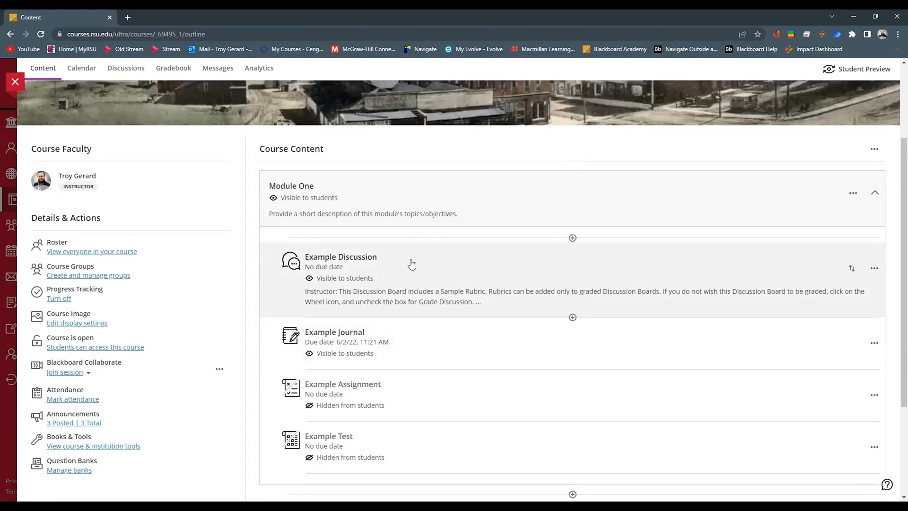